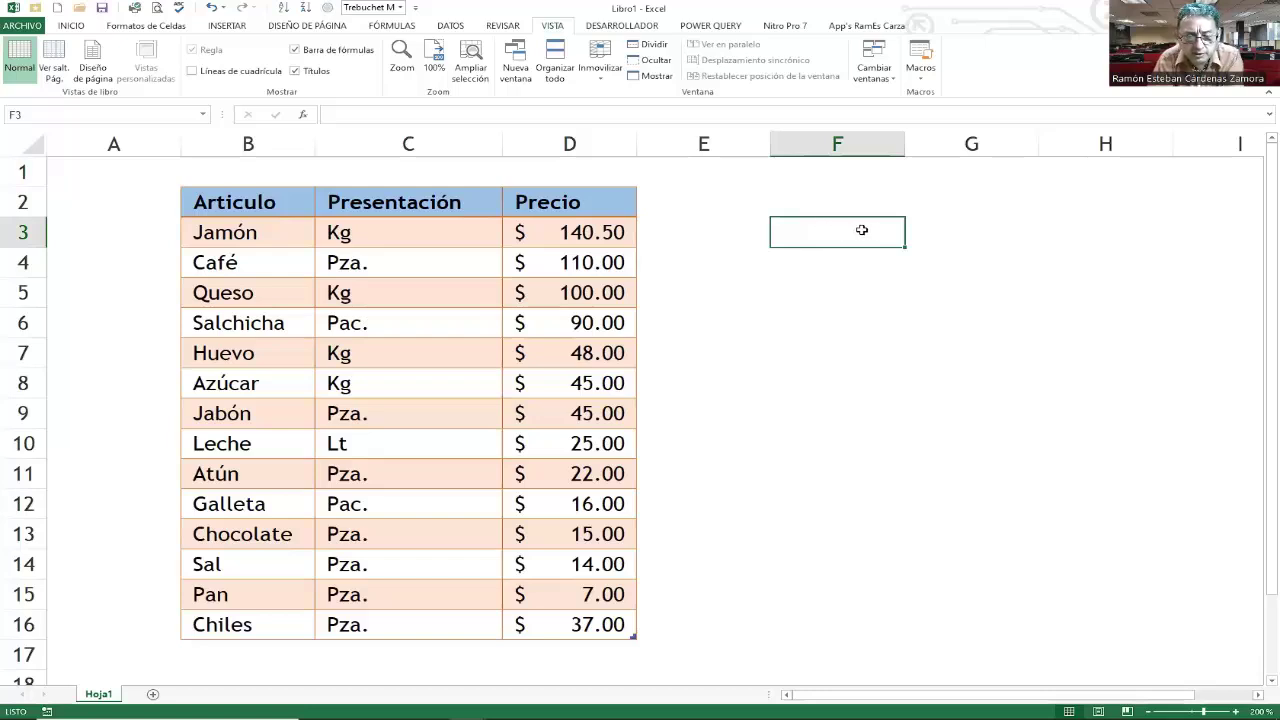
Step: Enter the text jamon, lowercase and without an accent, in cell F2
{"action": "left_click", "coordinate": [831, 203]}
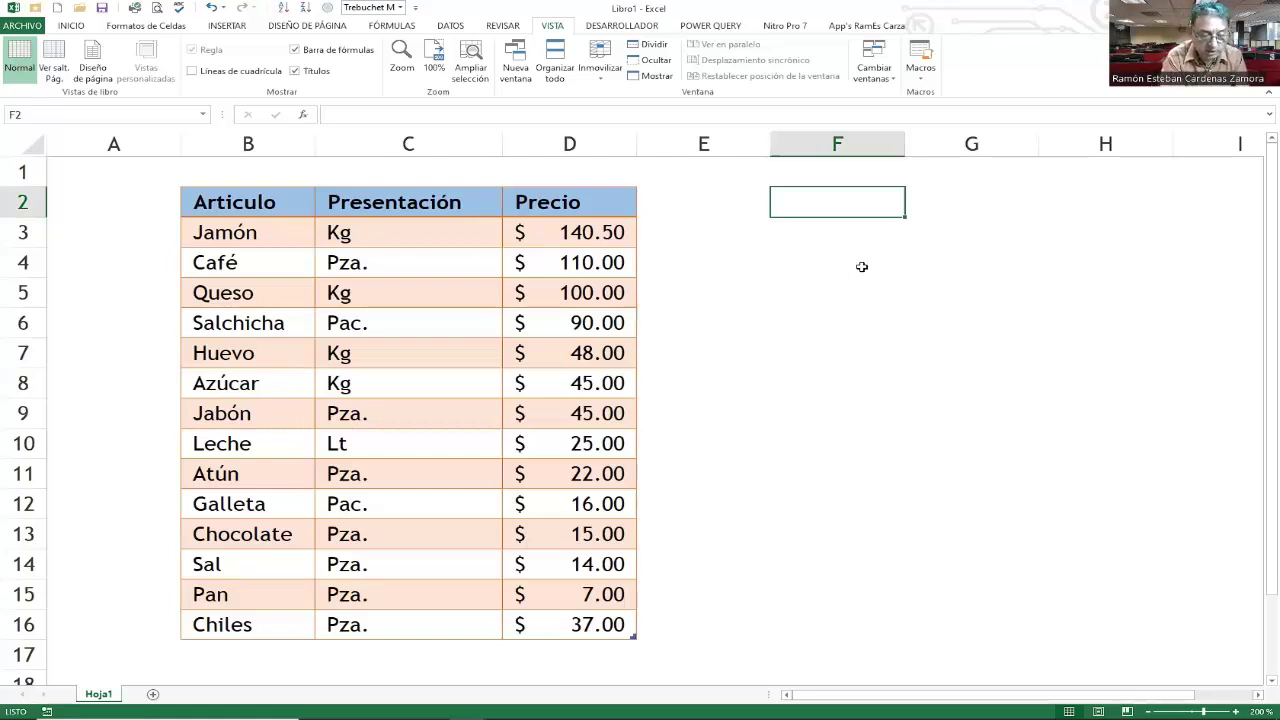
{"action": "type", "text": "j"}
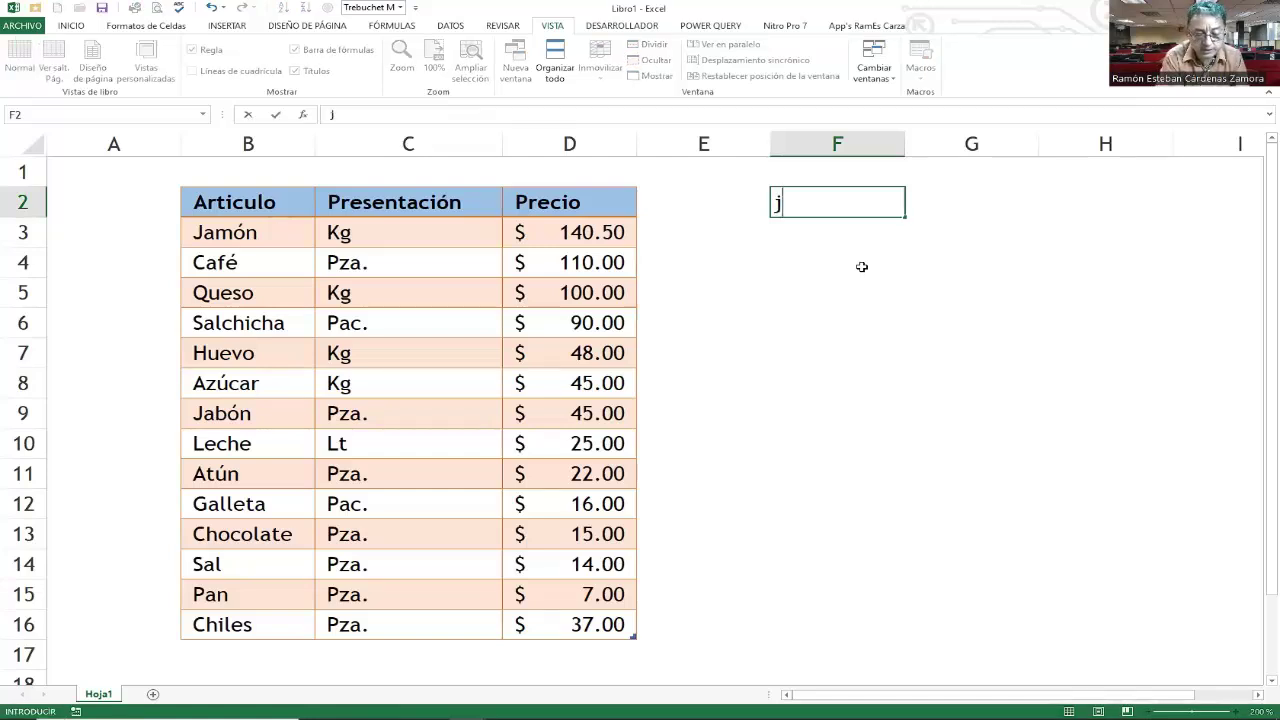
{"action": "type", "text": "amon"}
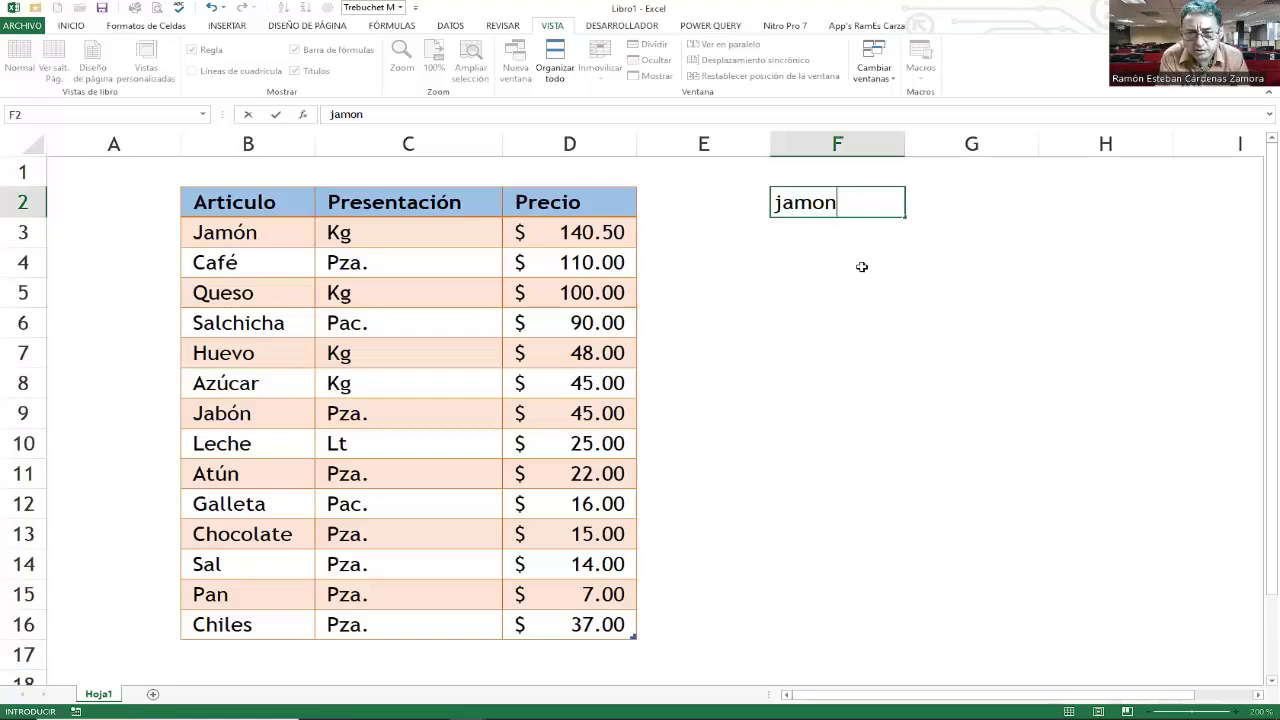
{"action": "key", "text": "Return"}
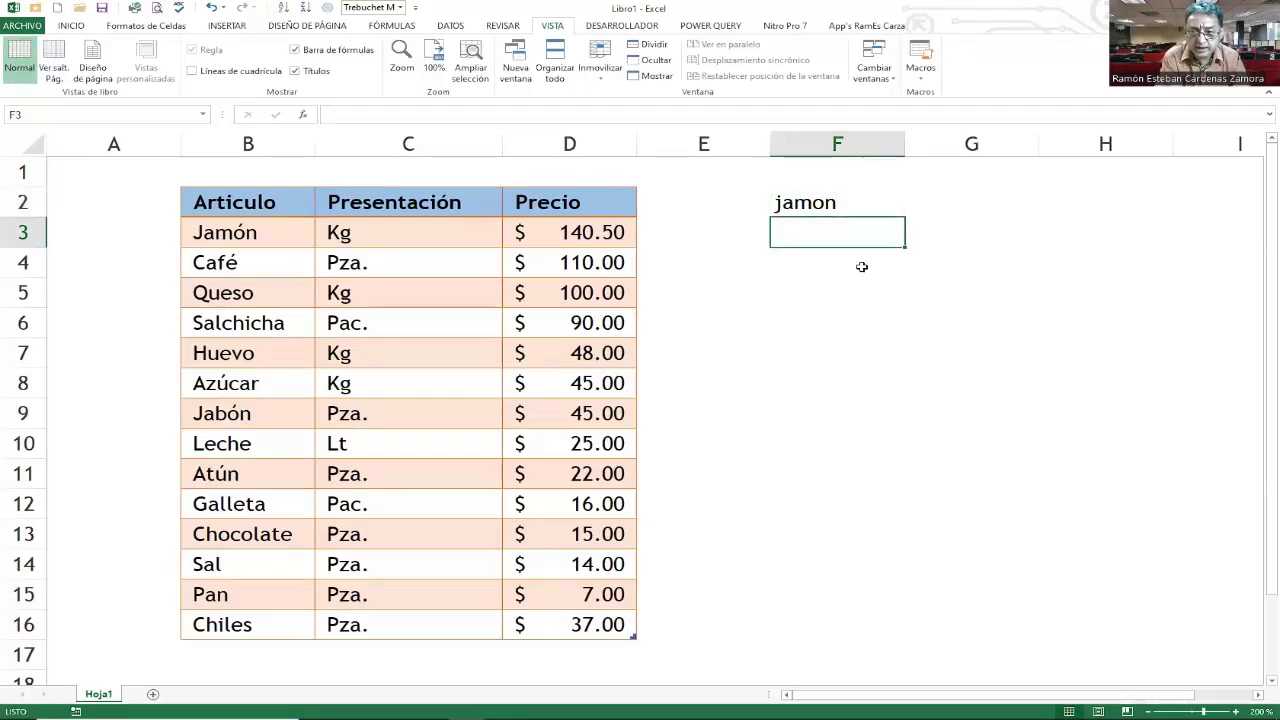
{"action": "left_click", "coordinate": [844, 192]}
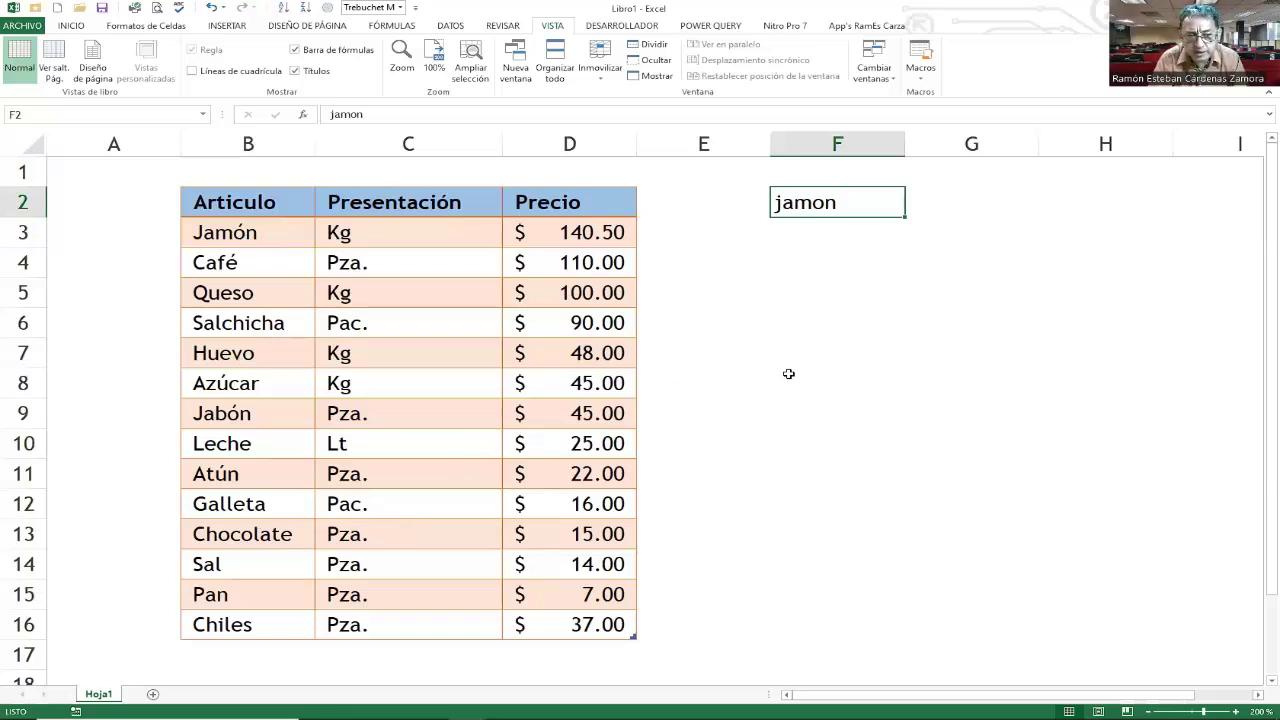
{"action": "double_click", "coordinate": [829, 203]}
{"action": "left_click_drag", "start_coordinate": [813, 203], "coordinate": [824, 203]}
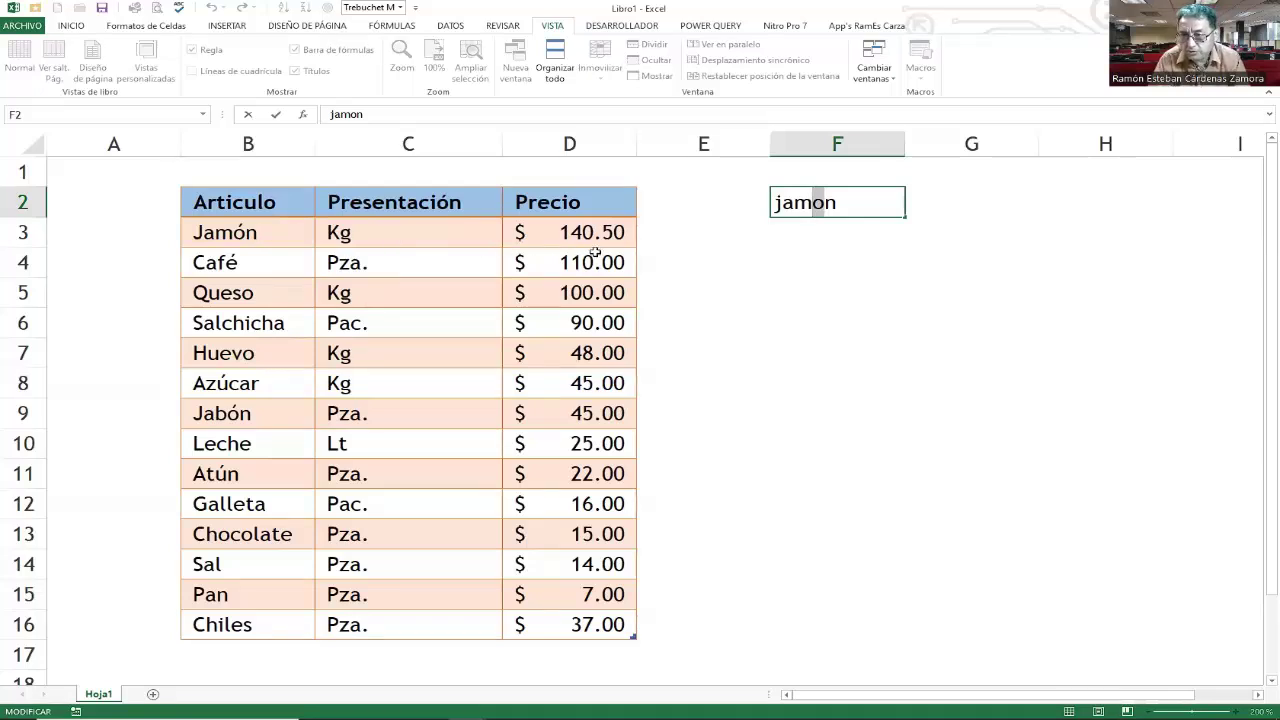
{"action": "left_click", "coordinate": [781, 203]}
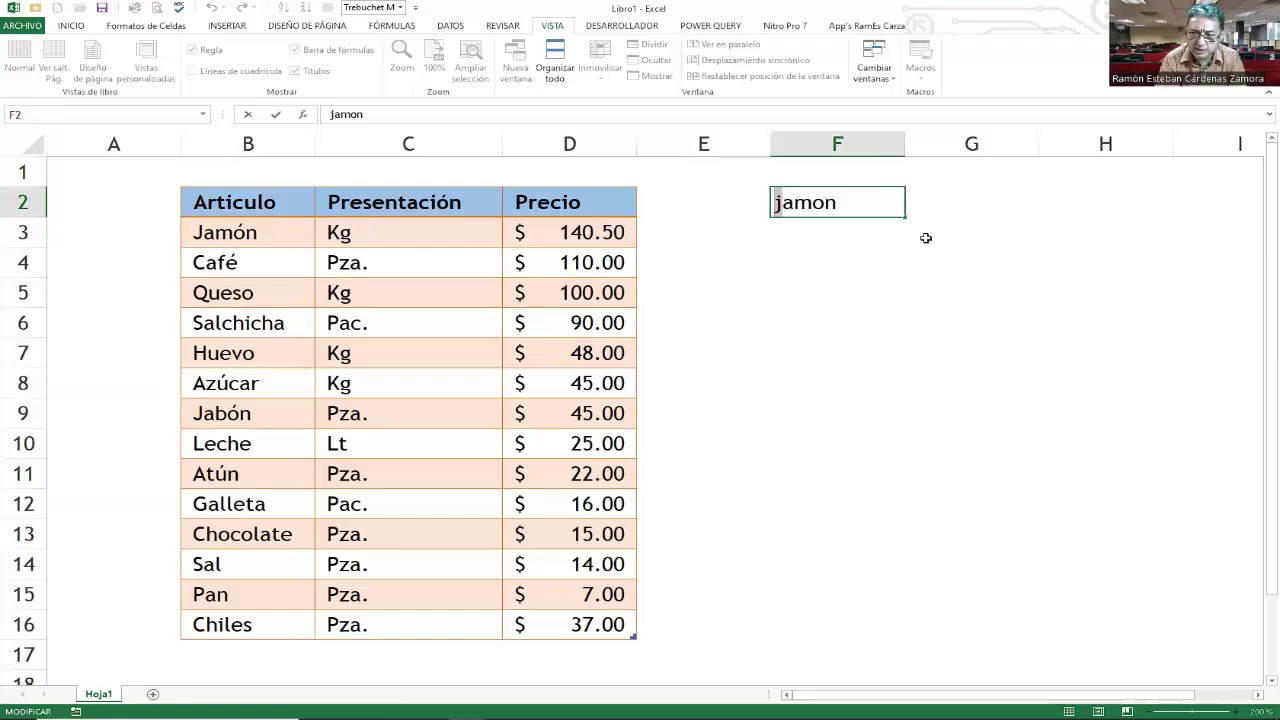
{"action": "left_click", "coordinate": [820, 202]}
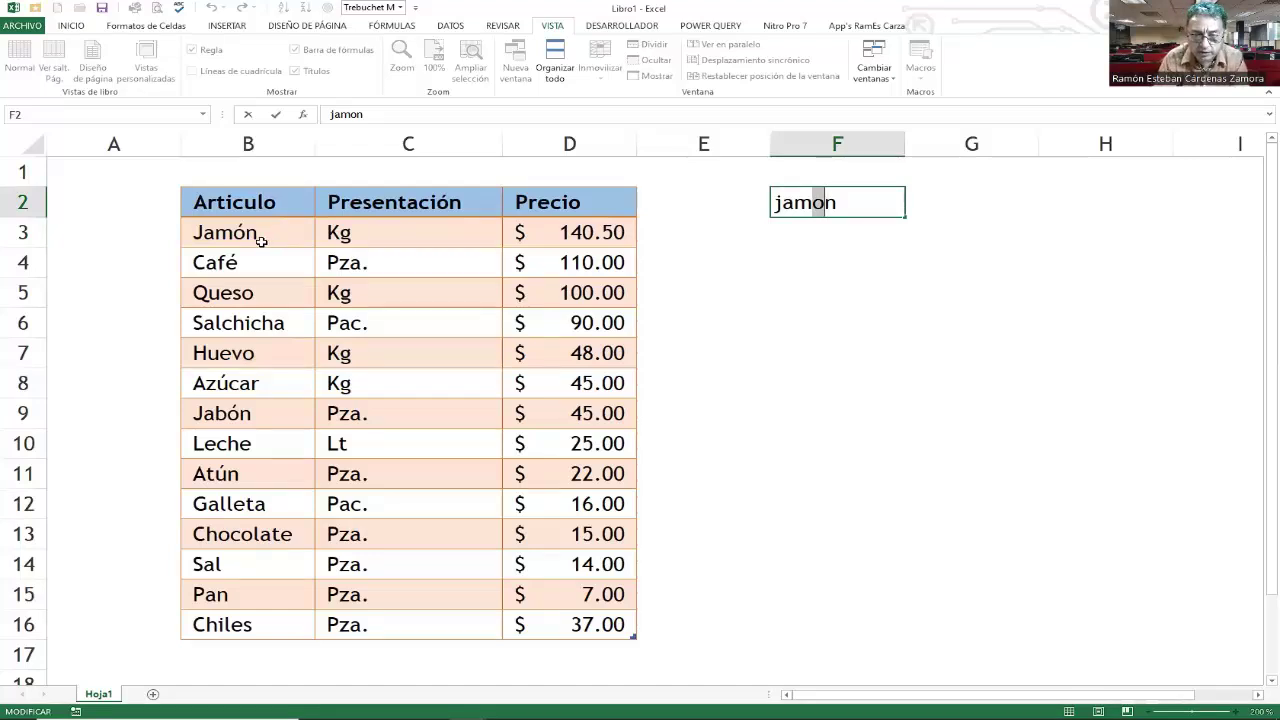
{"action": "key", "text": "Escape"}
{"action": "left_click", "coordinate": [830, 268]}
Step: Start a data validation rule for cell F2 that allows only values from a list (Lista)
{"action": "left_click", "coordinate": [815, 208]}
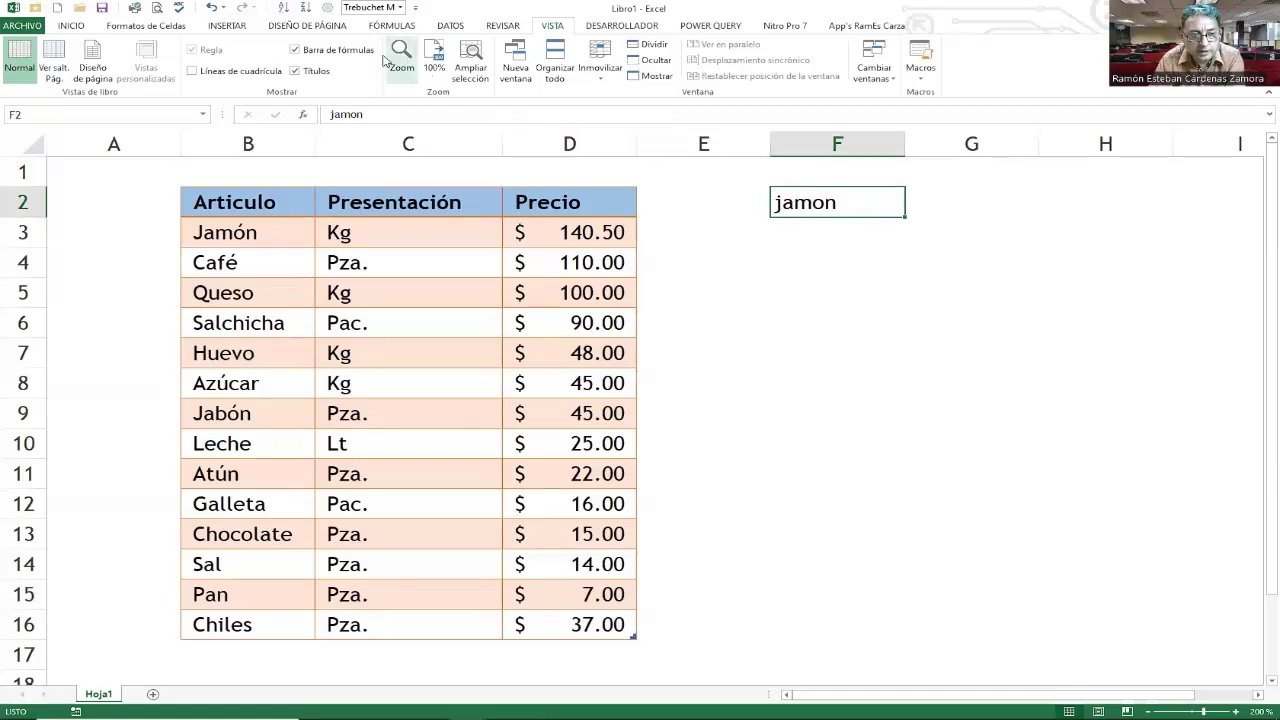
{"action": "left_click", "coordinate": [450, 27]}
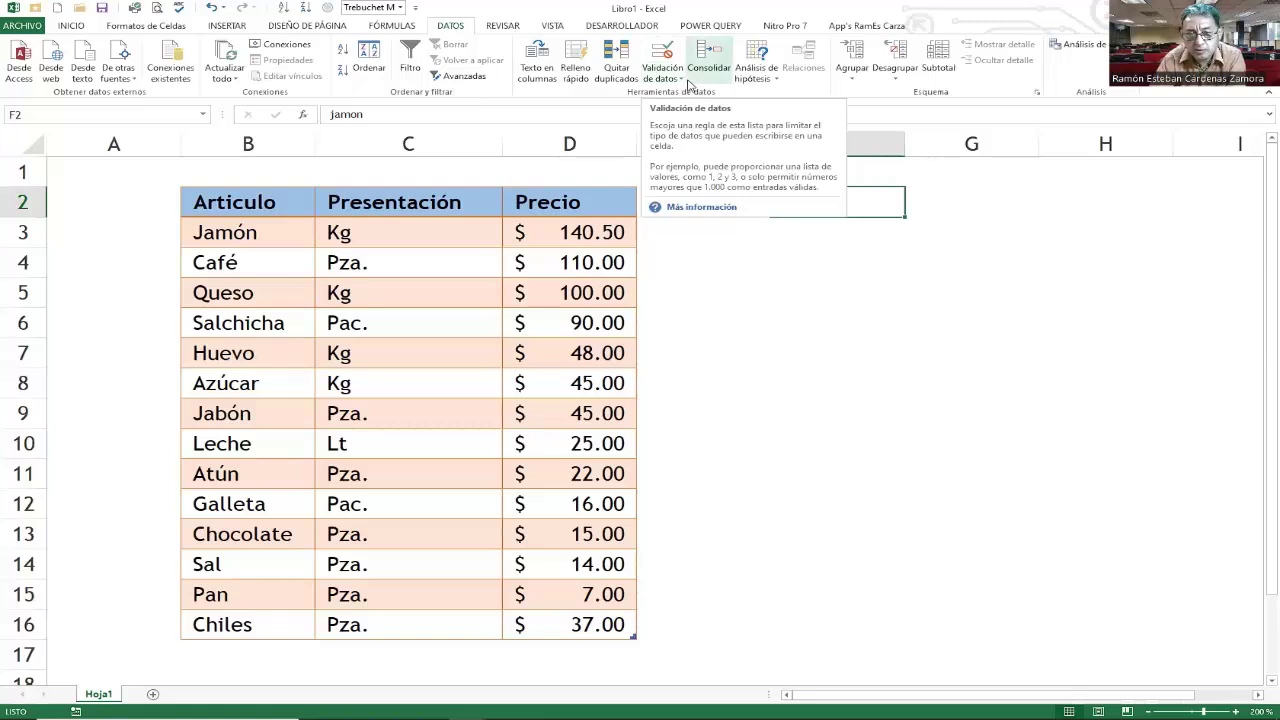
{"action": "left_click", "coordinate": [681, 79]}
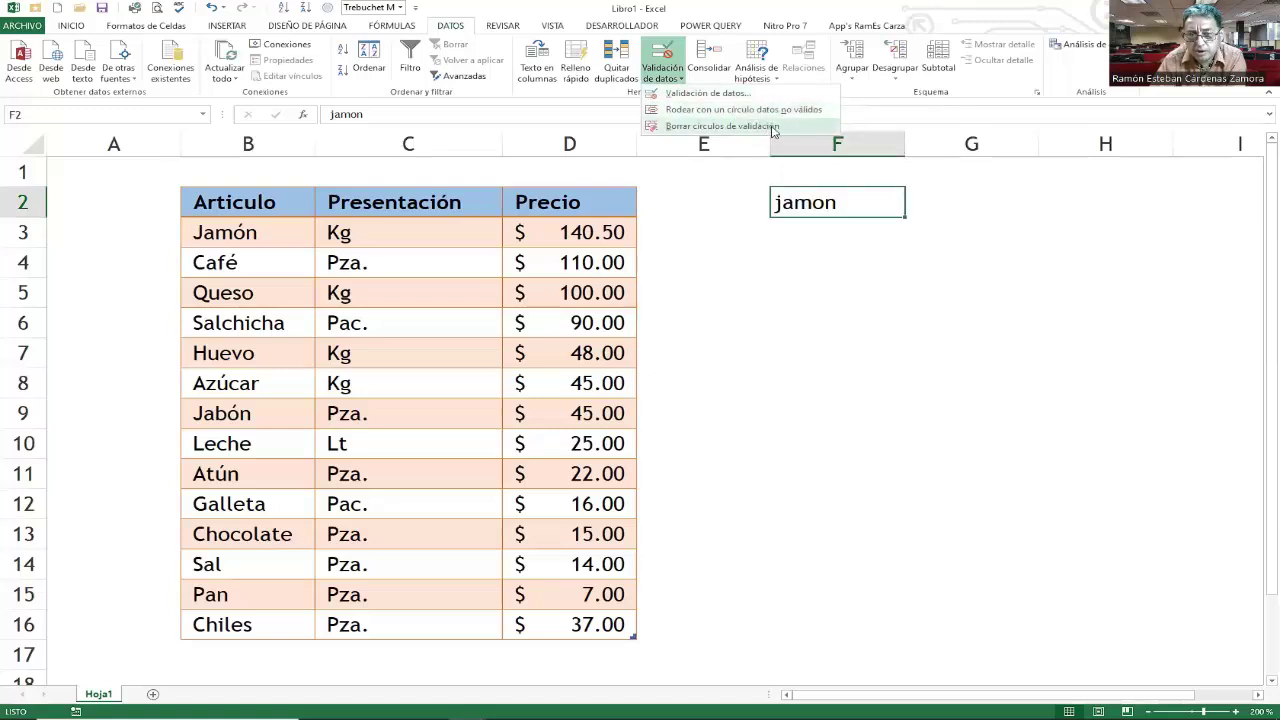
{"action": "left_click", "coordinate": [690, 94]}
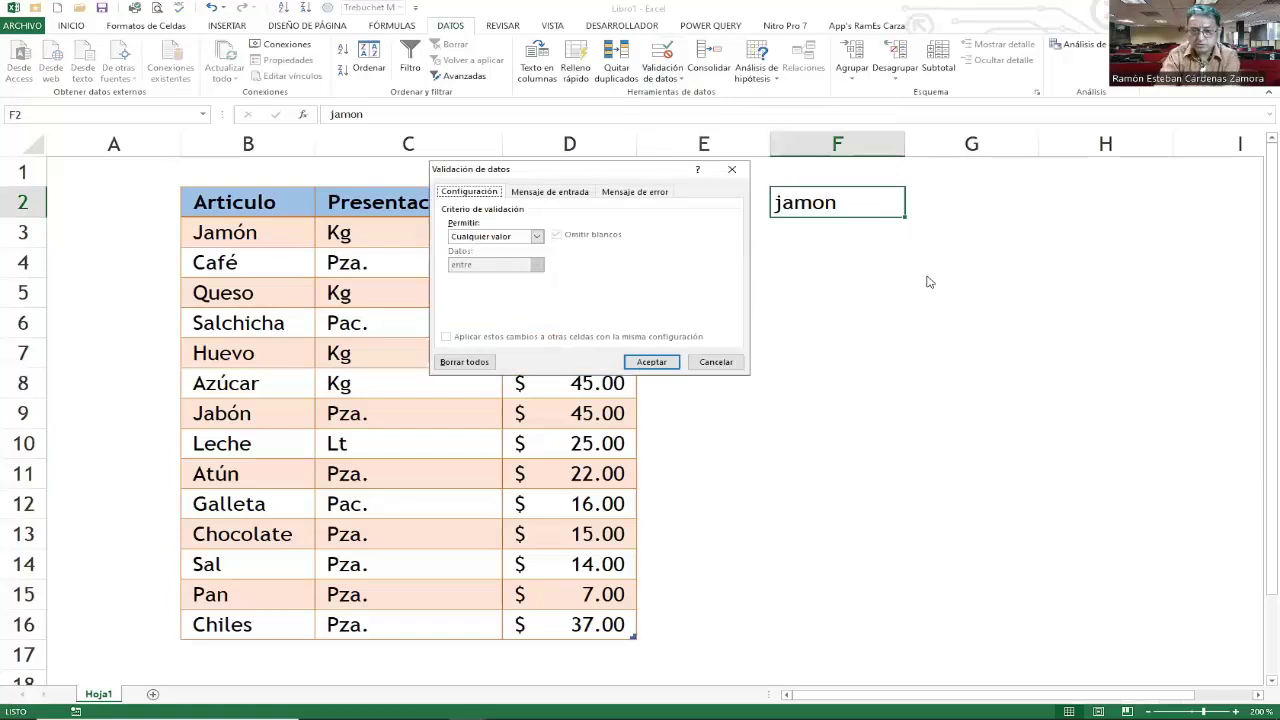
{"action": "left_click_drag", "start_coordinate": [653, 177], "coordinate": [928, 282]}
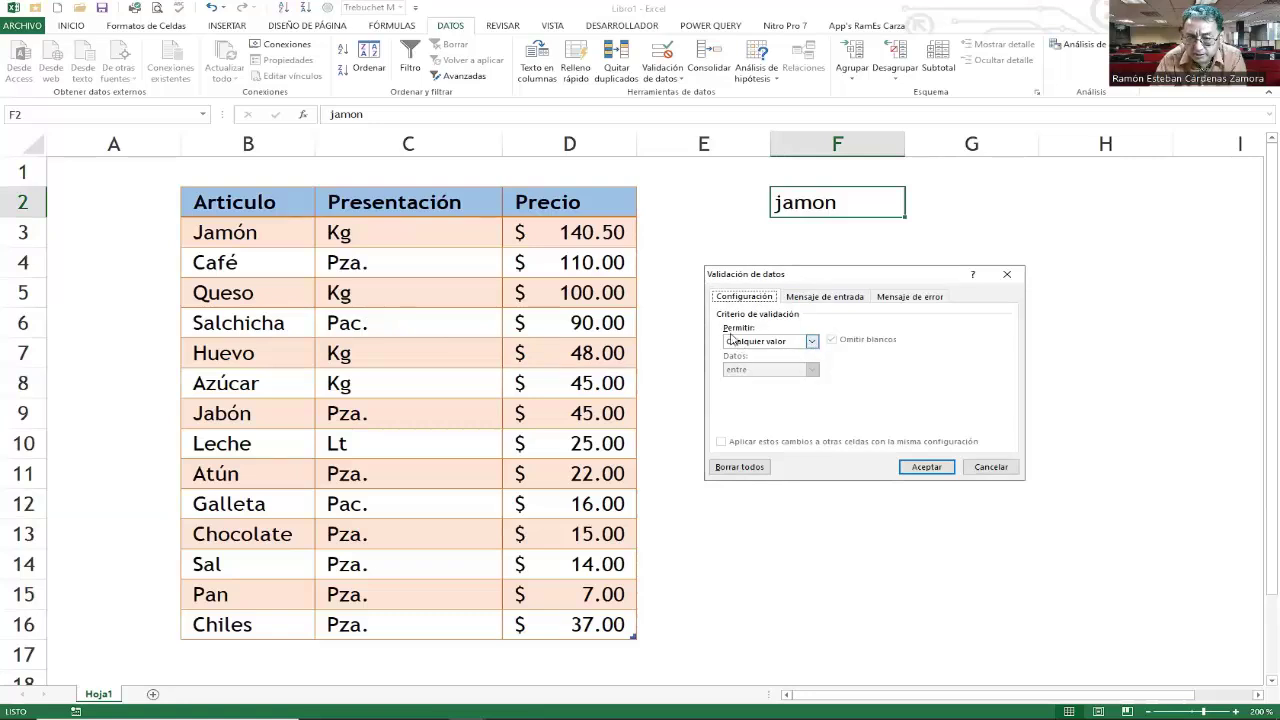
{"action": "left_click", "coordinate": [812, 342]}
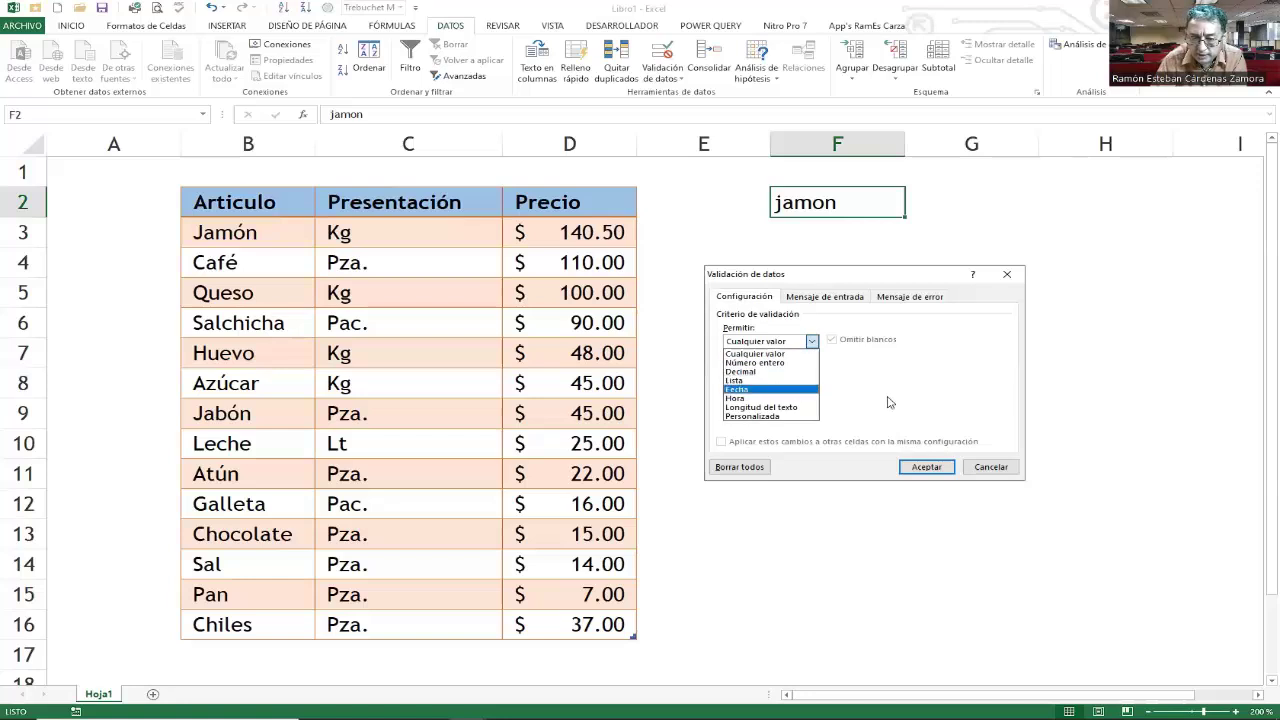
{"action": "left_click", "coordinate": [743, 381]}
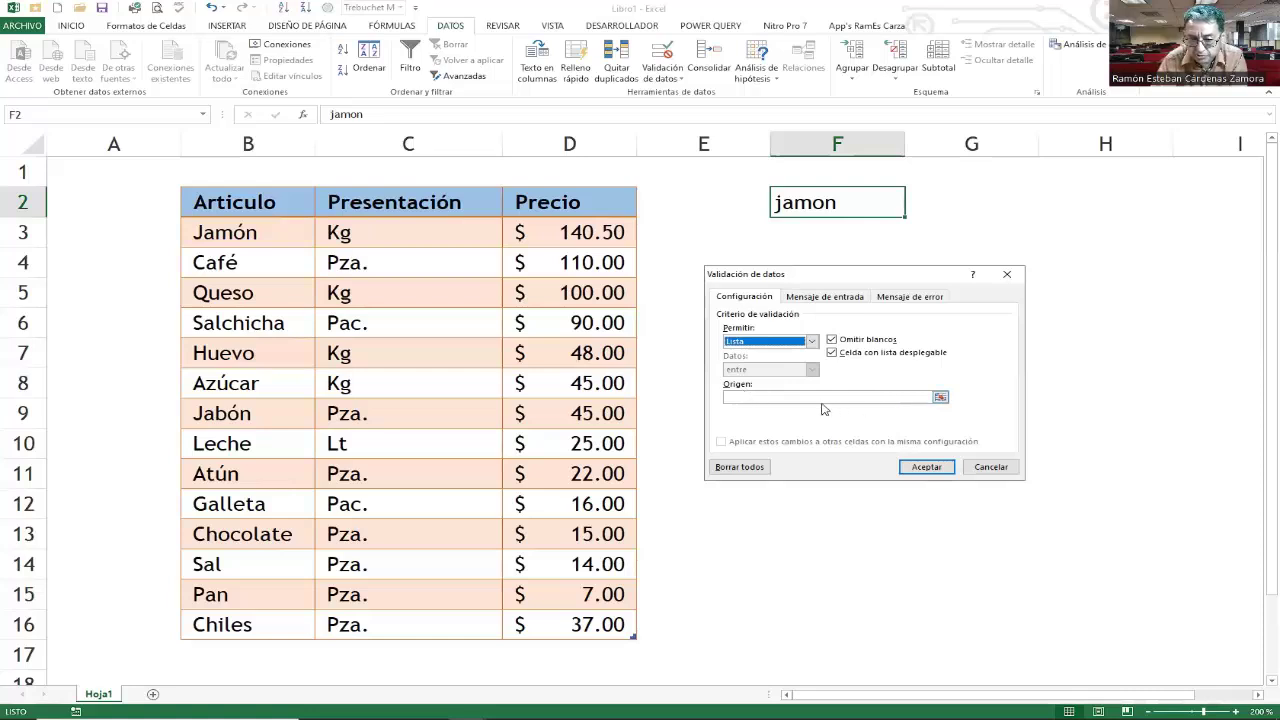
Step: Set the validation list's source to the article names in =$B$3:$B$16 and apply the rule
{"action": "left_click", "coordinate": [765, 398]}
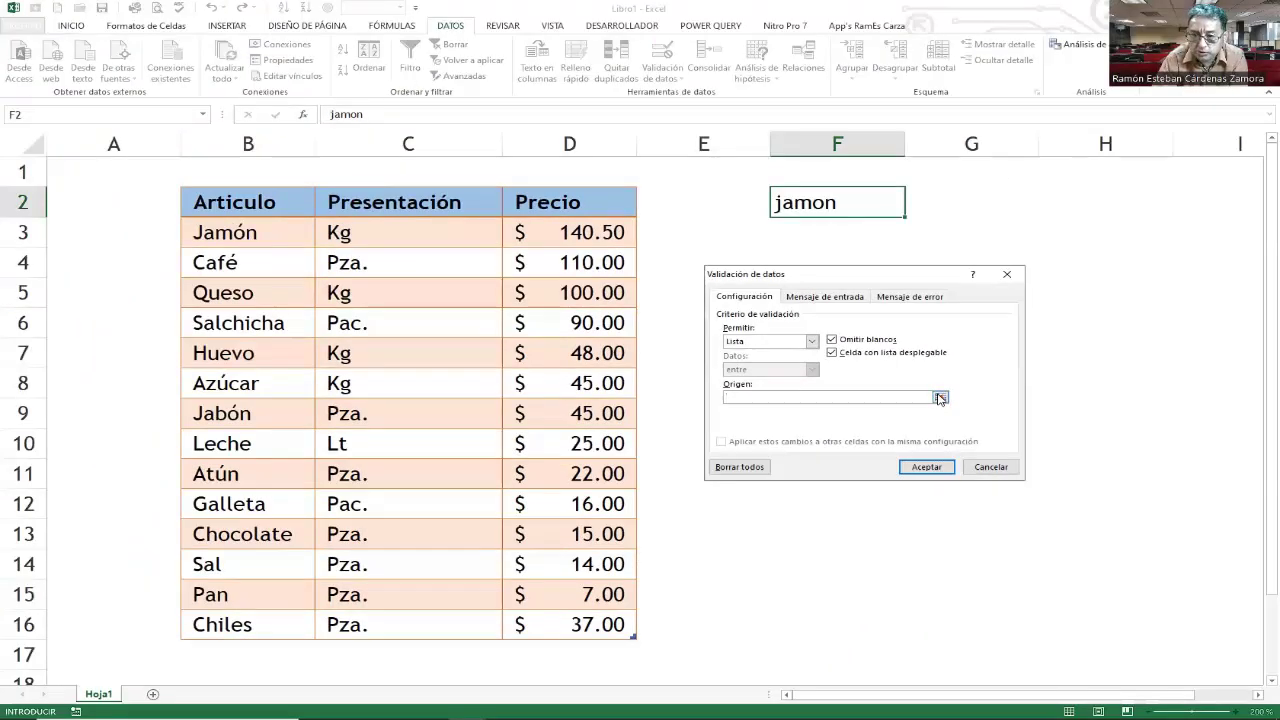
{"action": "left_click", "coordinate": [941, 398]}
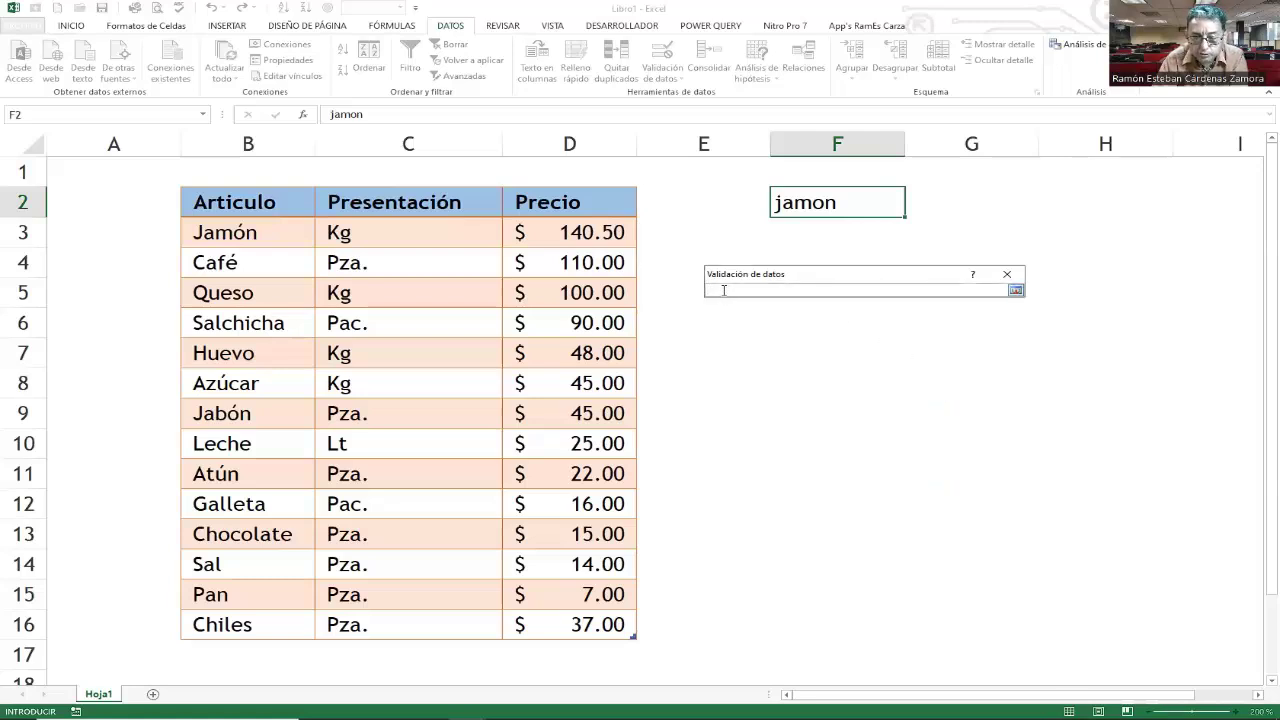
{"action": "left_click", "coordinate": [255, 233]}
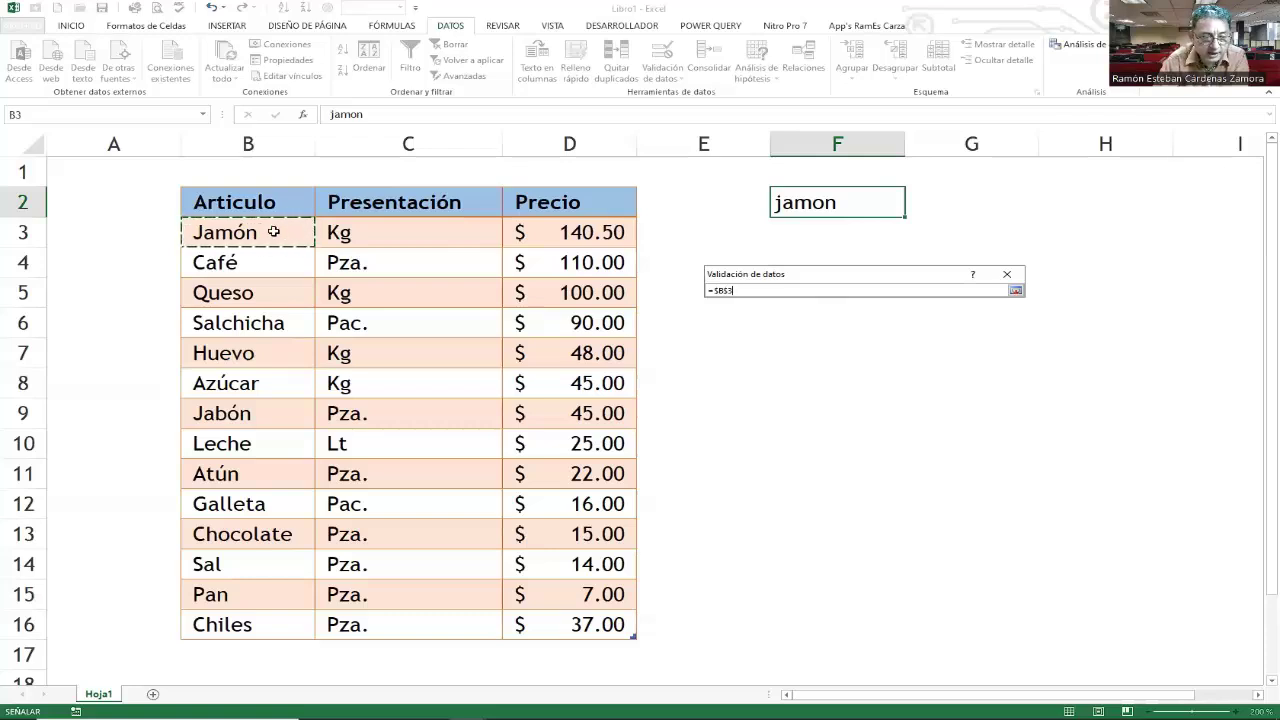
{"action": "left_click_drag", "start_coordinate": [271, 237], "coordinate": [295, 427]}
{"action": "left_click_drag", "start_coordinate": [298, 516], "coordinate": [305, 621]}
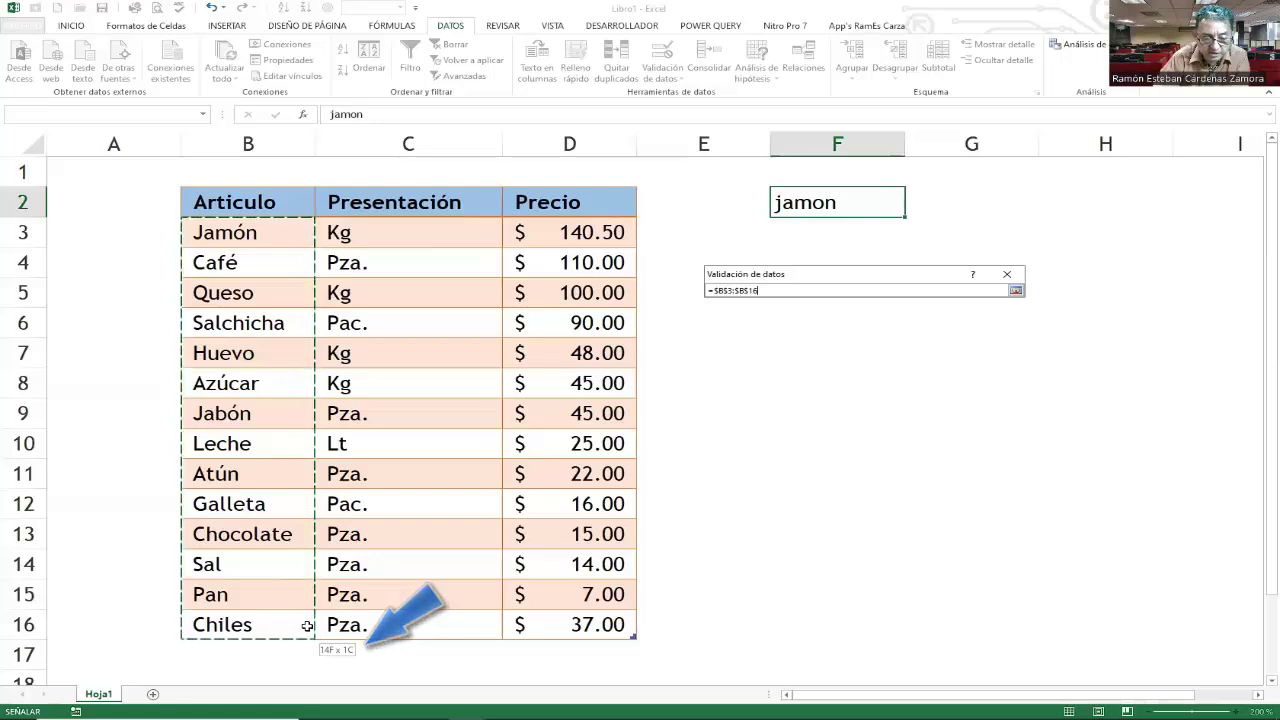
{"action": "left_click_drag", "start_coordinate": [307, 626], "coordinate": [305, 627]}
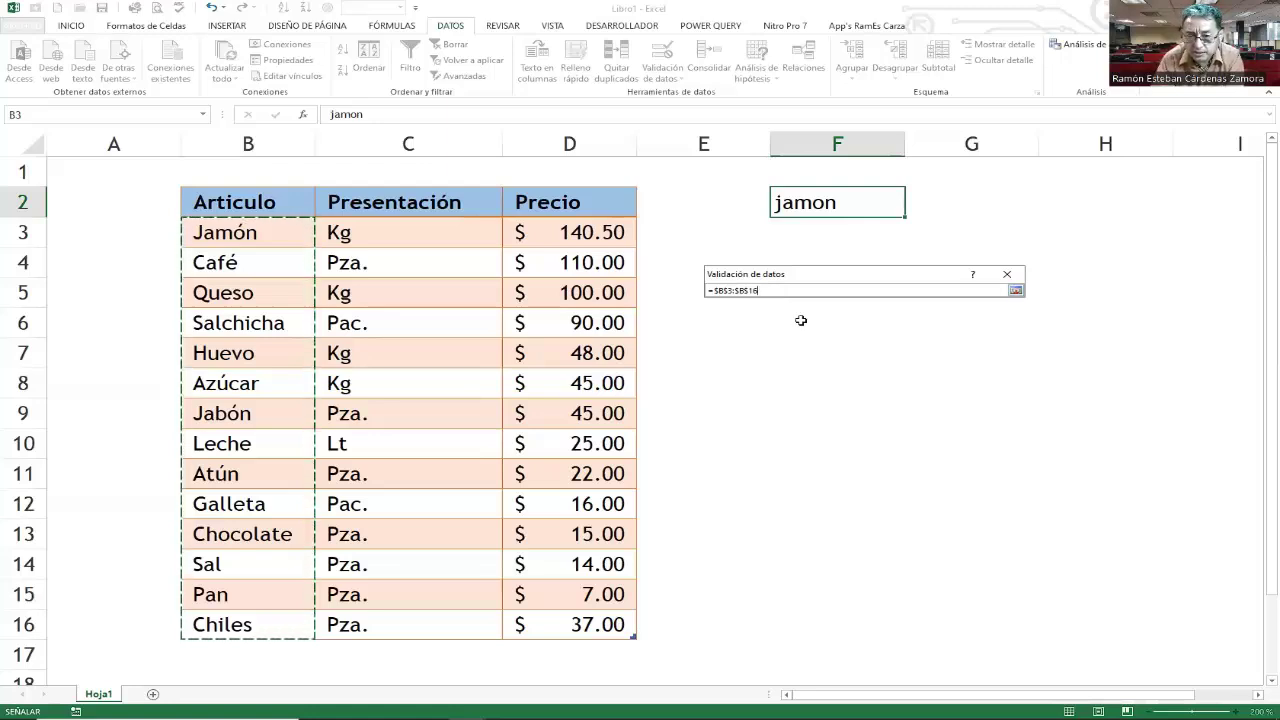
{"action": "left_click", "coordinate": [1016, 291]}
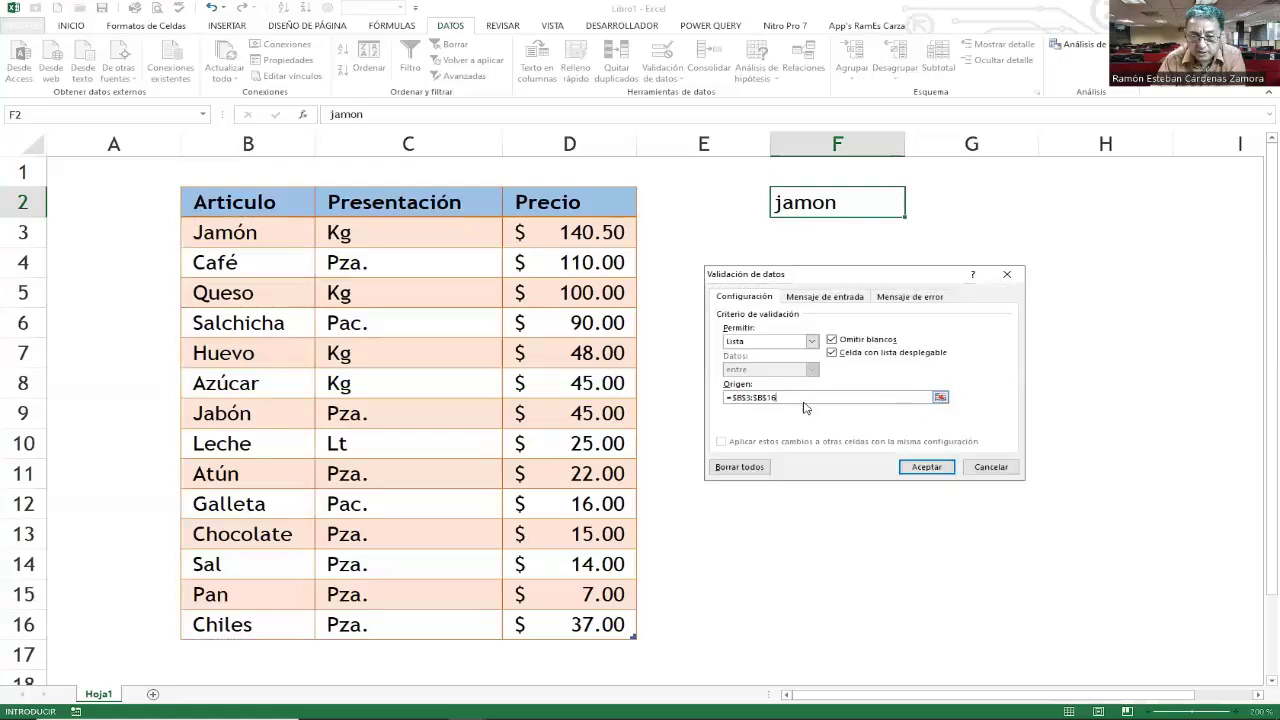
{"action": "left_click", "coordinate": [928, 467]}
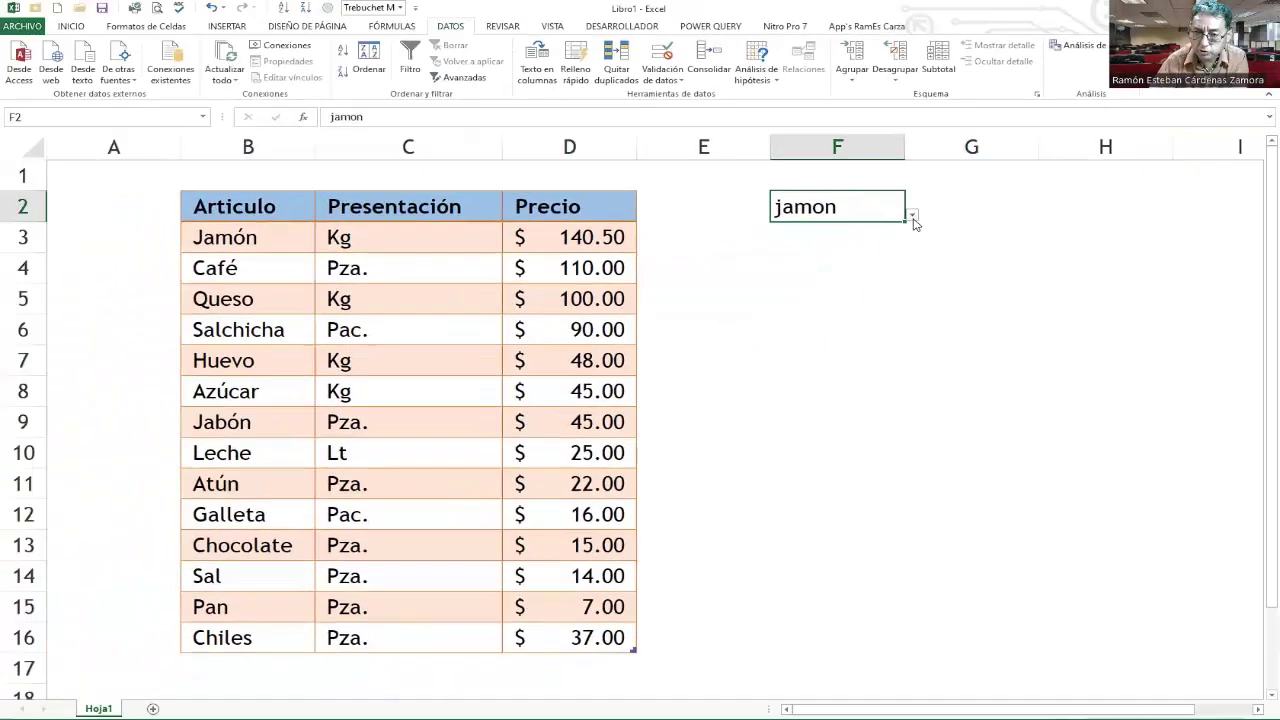
Step: Choose Jabón from the drop-down list in cell F2 and replace it with Jamón from the same list
{"action": "left_click", "coordinate": [912, 215]}
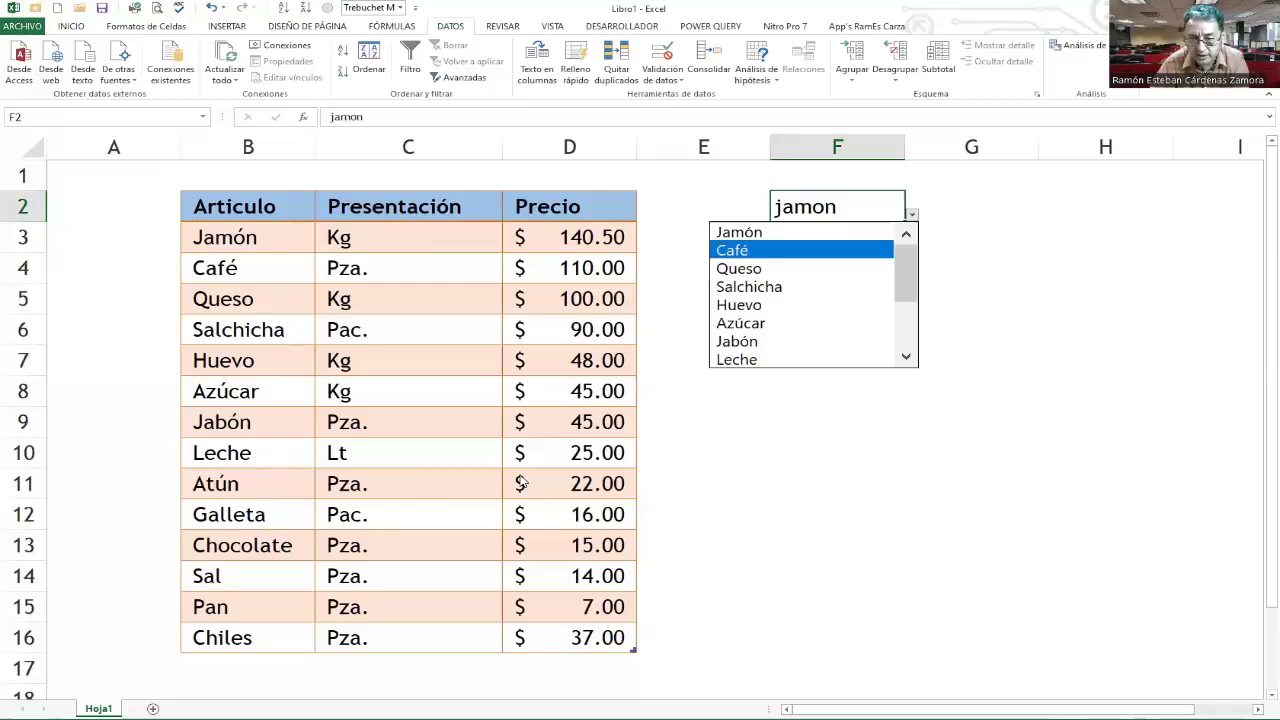
{"action": "left_click_drag", "start_coordinate": [914, 287], "coordinate": [889, 274]}
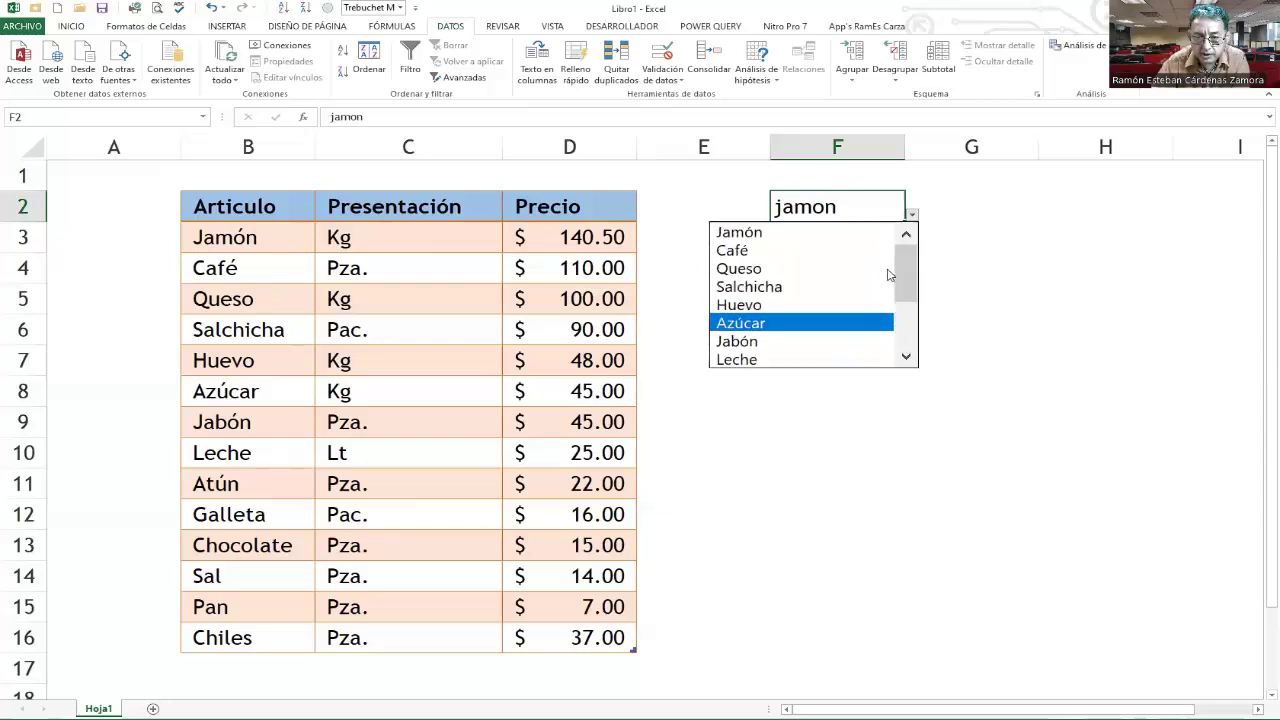
{"action": "left_click", "coordinate": [750, 342]}
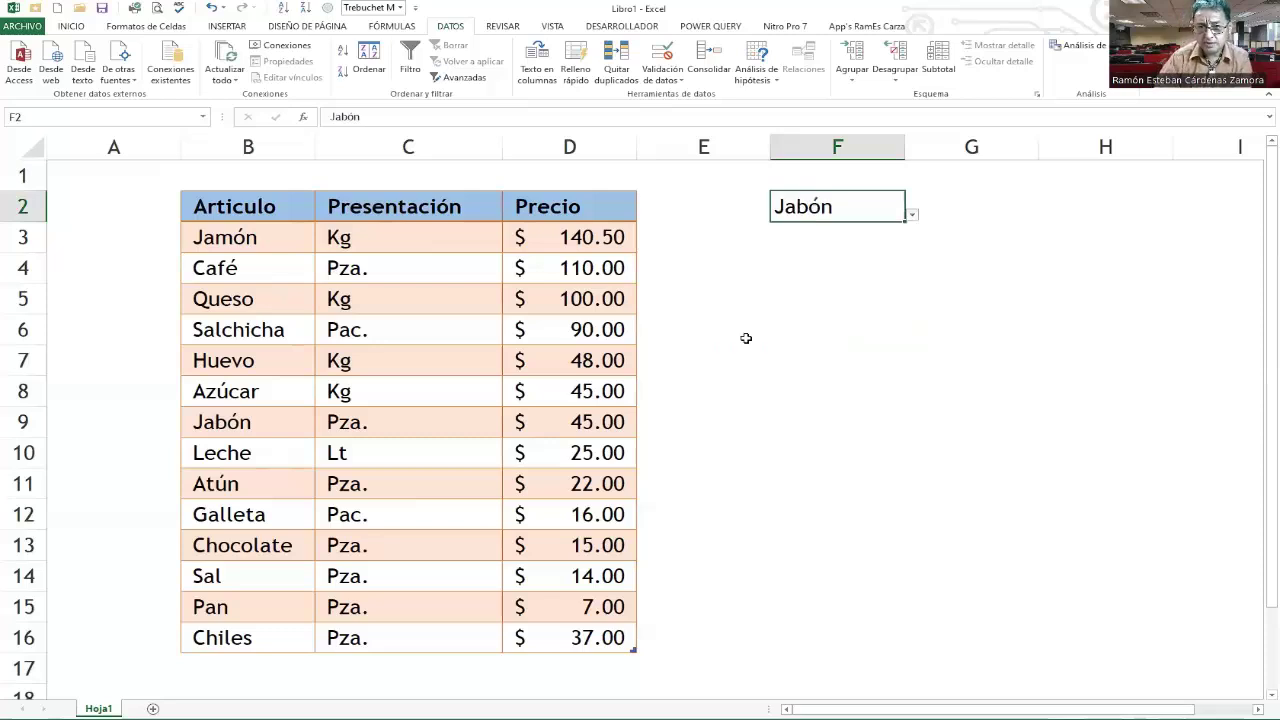
{"action": "left_click", "coordinate": [912, 215]}
{"action": "left_click_drag", "start_coordinate": [910, 325], "coordinate": [925, 251]}
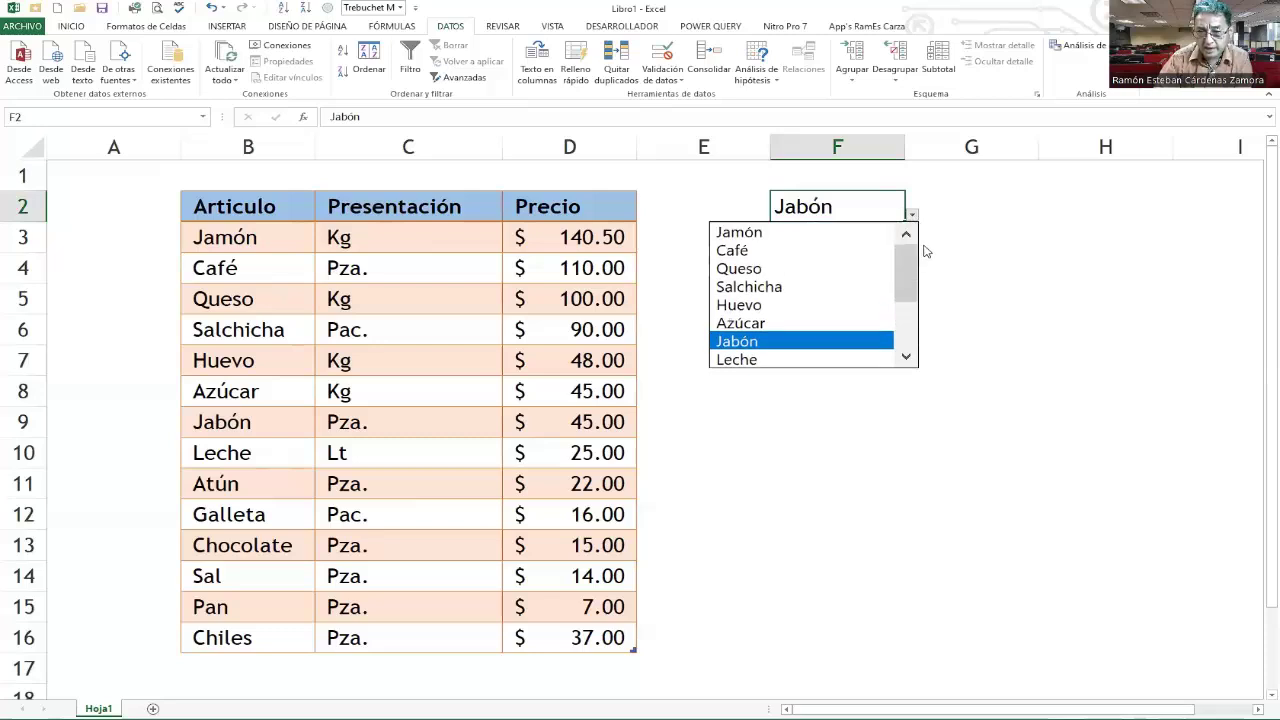
{"action": "left_click", "coordinate": [775, 233]}
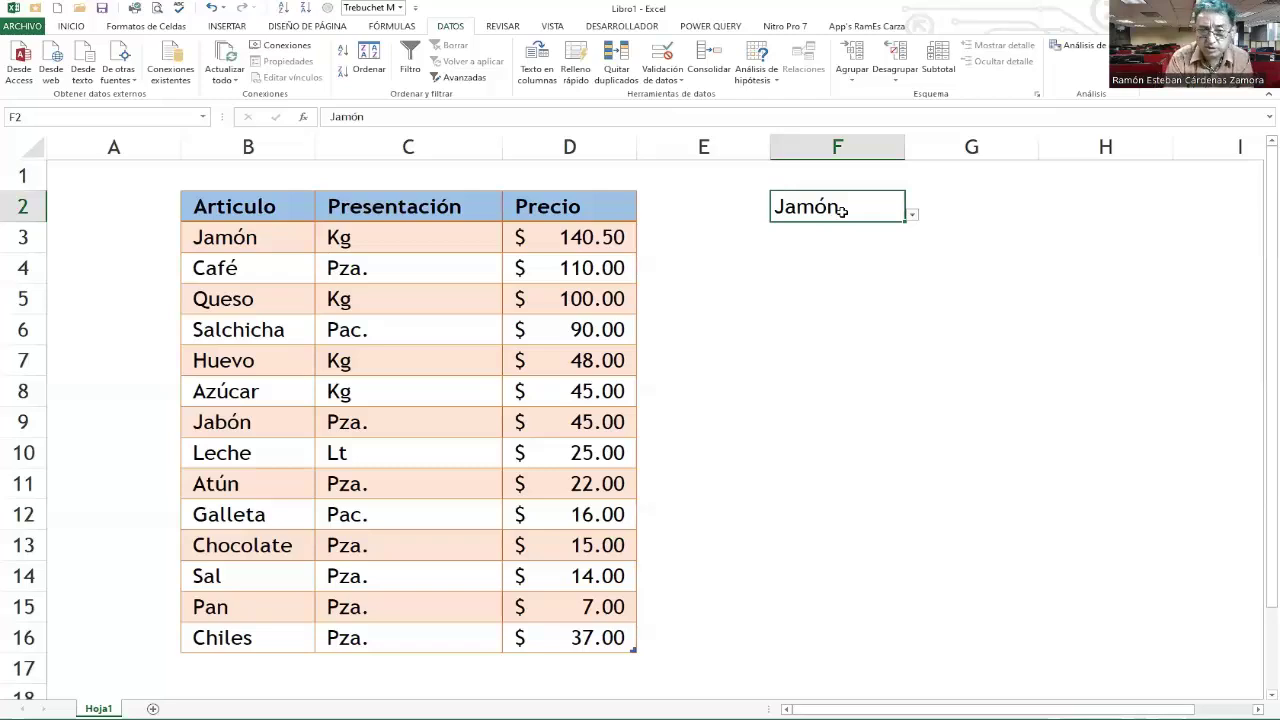
Step: Try to enter jamon manually in the validated cell F2, retry once, and cancel the entry
{"action": "type", "text": "jamon"}
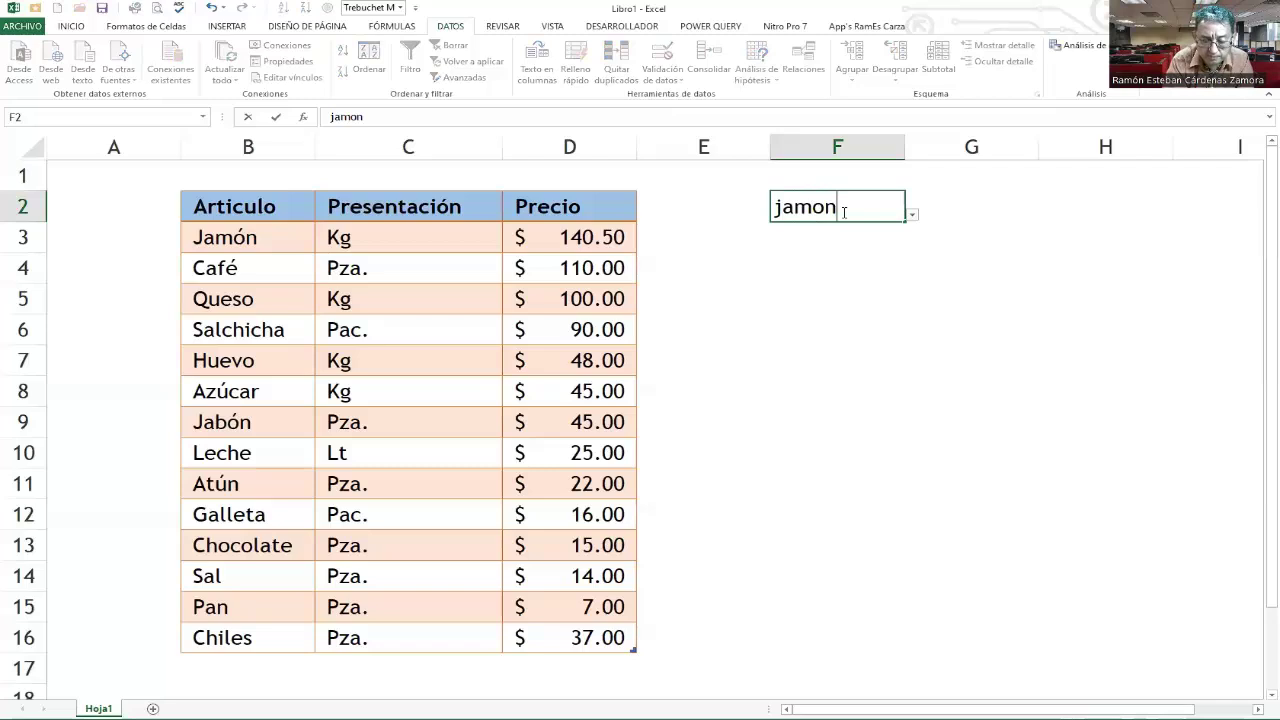
{"action": "key", "text": "Return"}
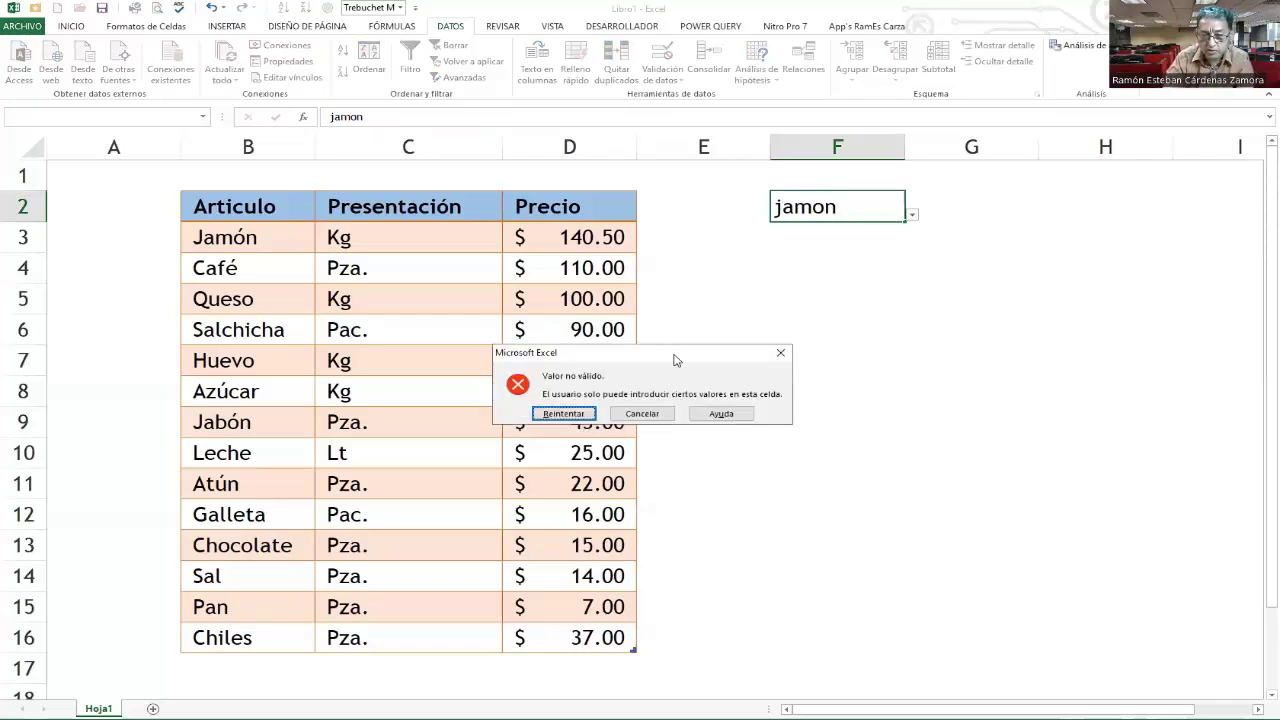
{"action": "left_click_drag", "start_coordinate": [675, 360], "coordinate": [867, 261]}
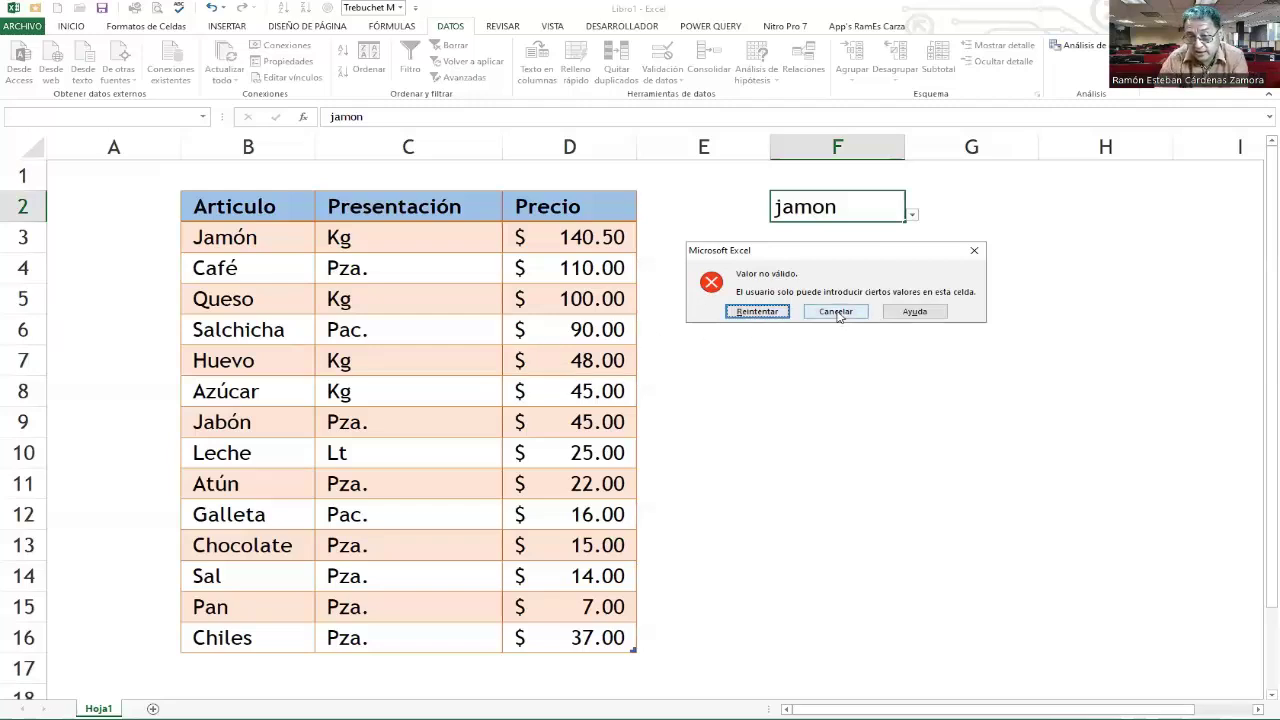
{"action": "left_click", "coordinate": [760, 316]}
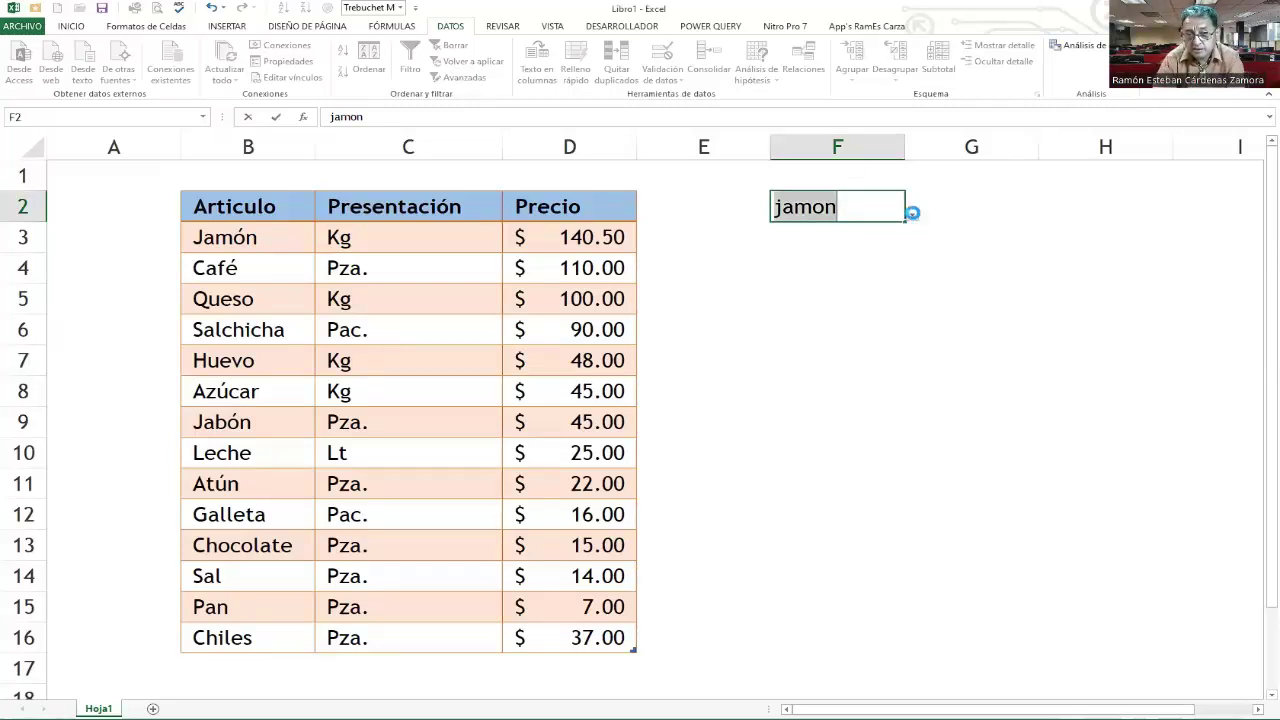
{"action": "left_click", "coordinate": [913, 216]}
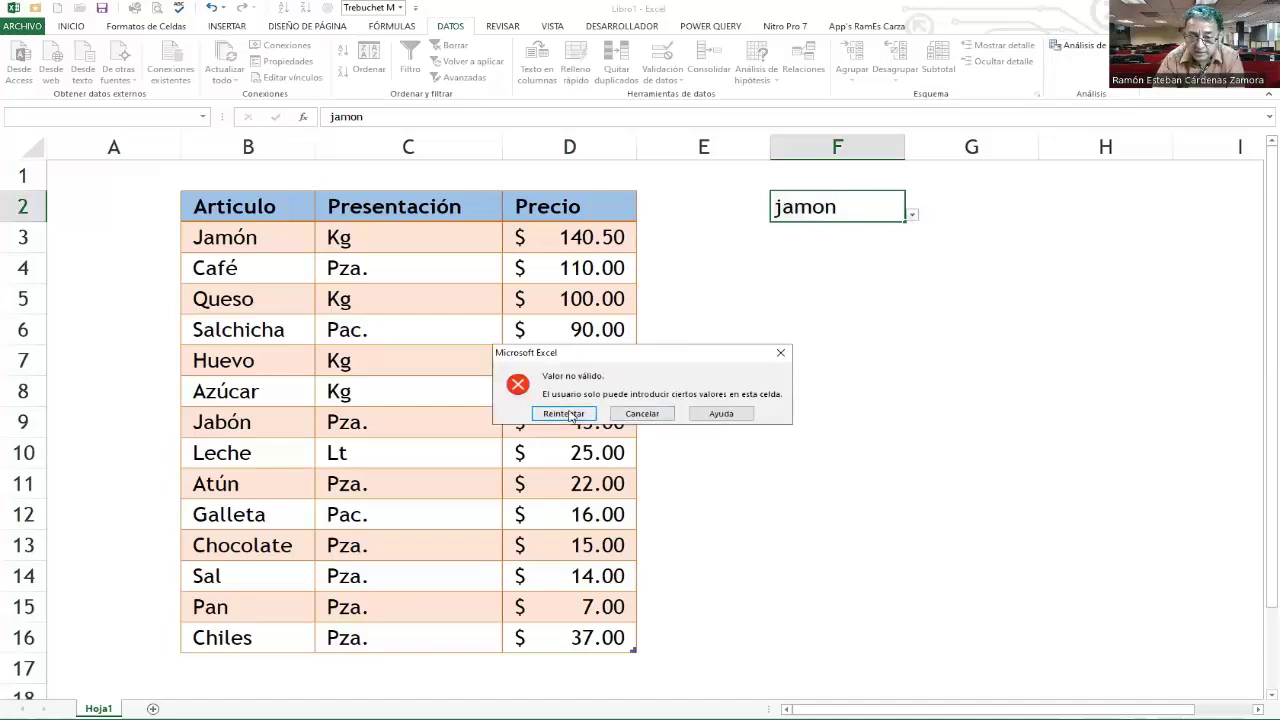
{"action": "left_click", "coordinate": [645, 415]}
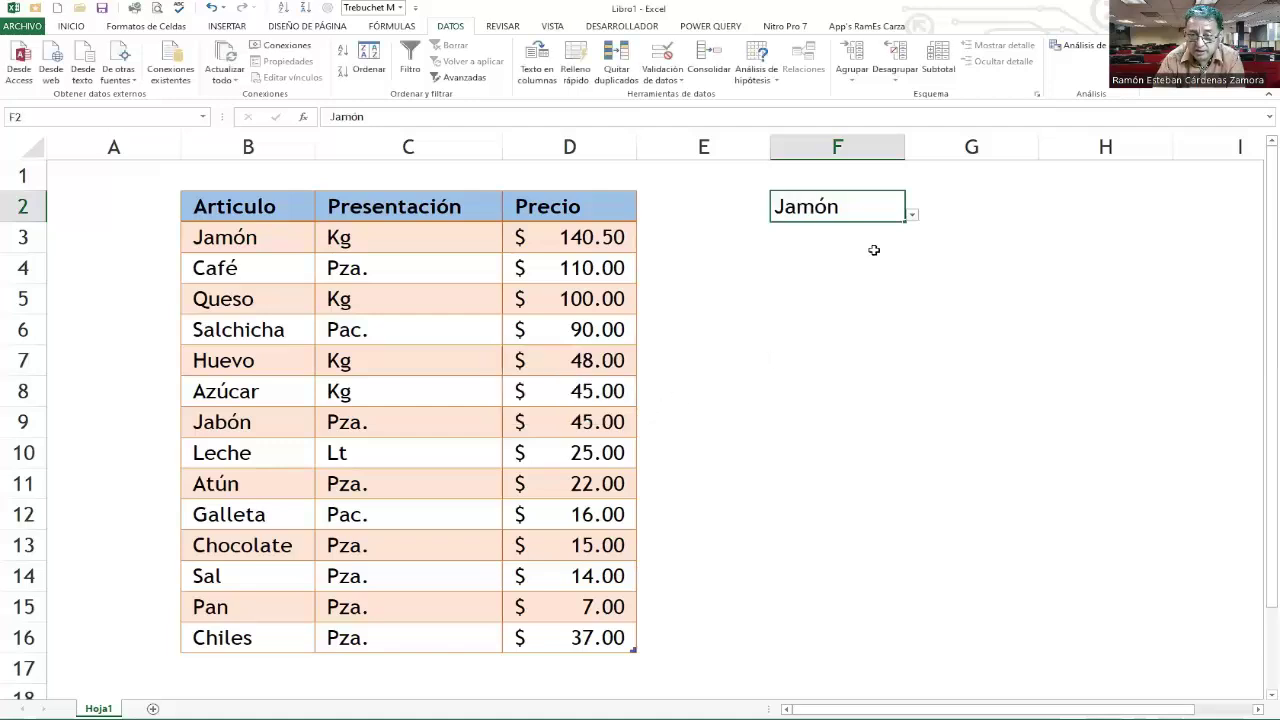
Step: Choose Leche from the drop-down list in cell F2
{"action": "left_click", "coordinate": [913, 216]}
{"action": "left_click_drag", "start_coordinate": [899, 276], "coordinate": [907, 304]}
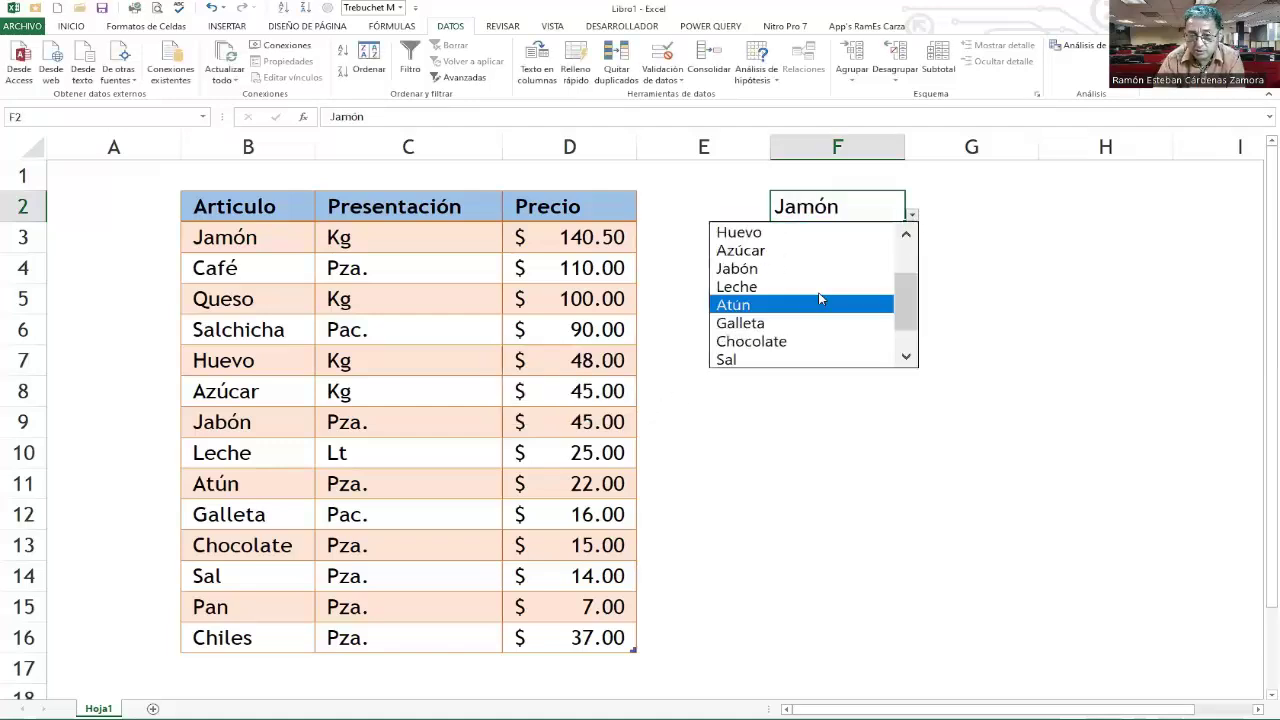
{"action": "left_click", "coordinate": [768, 286]}
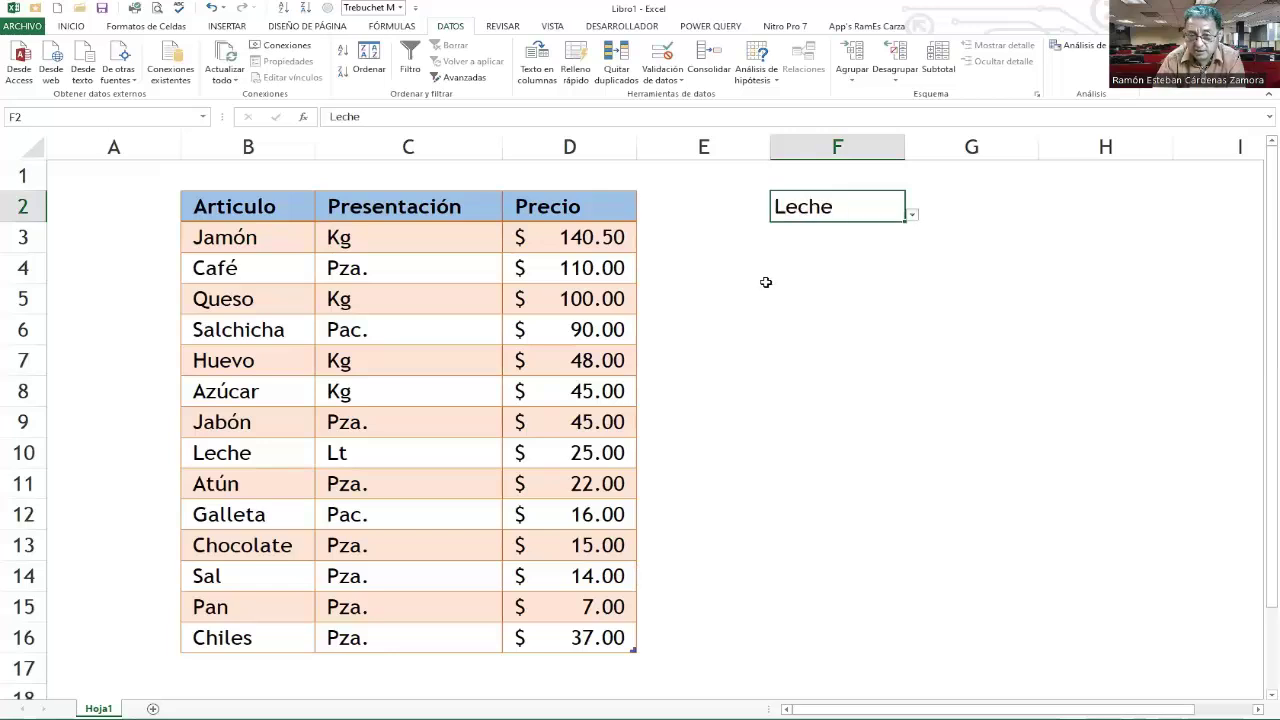
Step: Choose Galleta from the drop-down list in cell F2 and replace it with another article from the same list
{"action": "left_click", "coordinate": [911, 216]}
{"action": "left_click", "coordinate": [821, 291]}
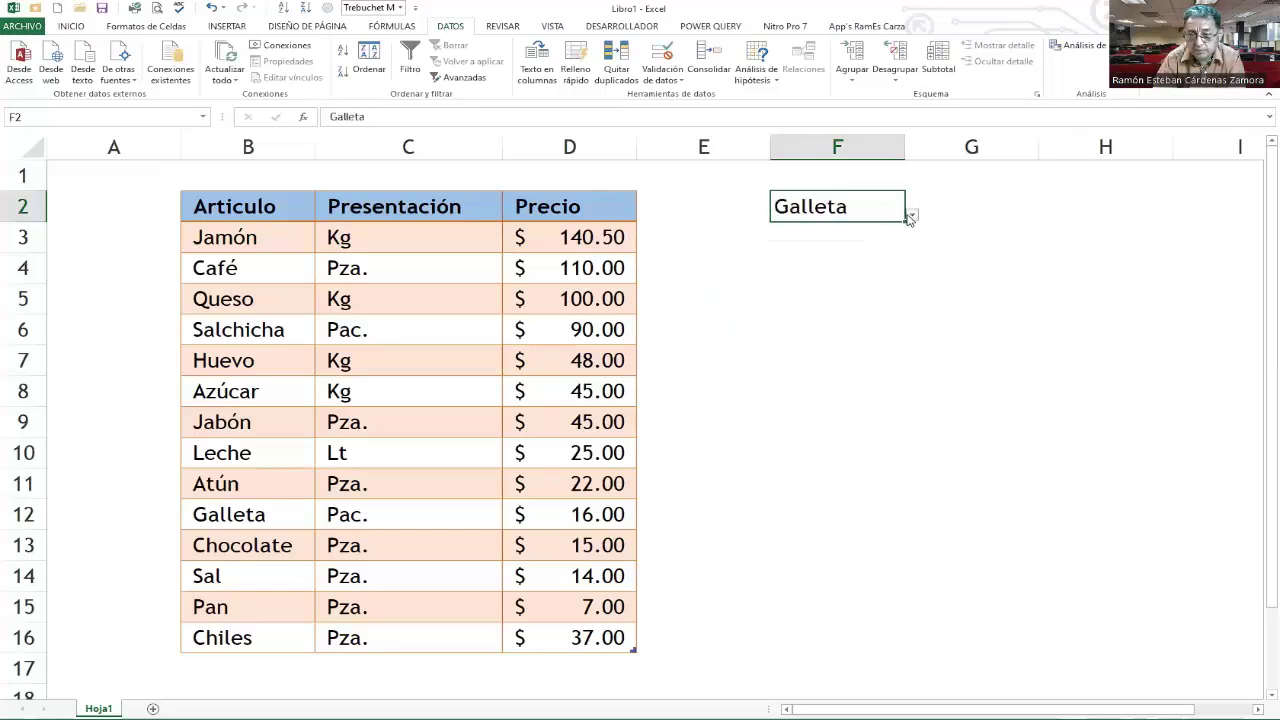
{"action": "left_click", "coordinate": [911, 215]}
{"action": "left_click", "coordinate": [781, 341]}
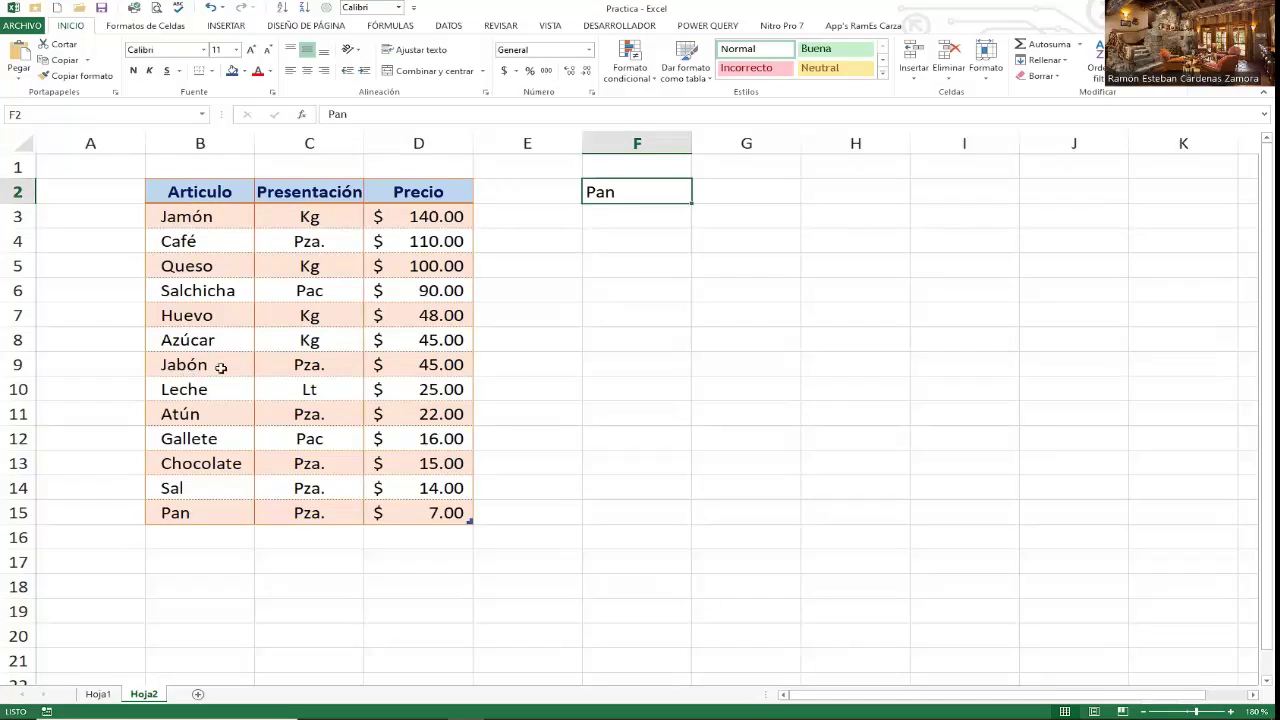
Step: Examine the conditional formatting rule categories, including cell highlighting, top and bottom rules, data bars and color scales
{"action": "left_click", "coordinate": [640, 86]}
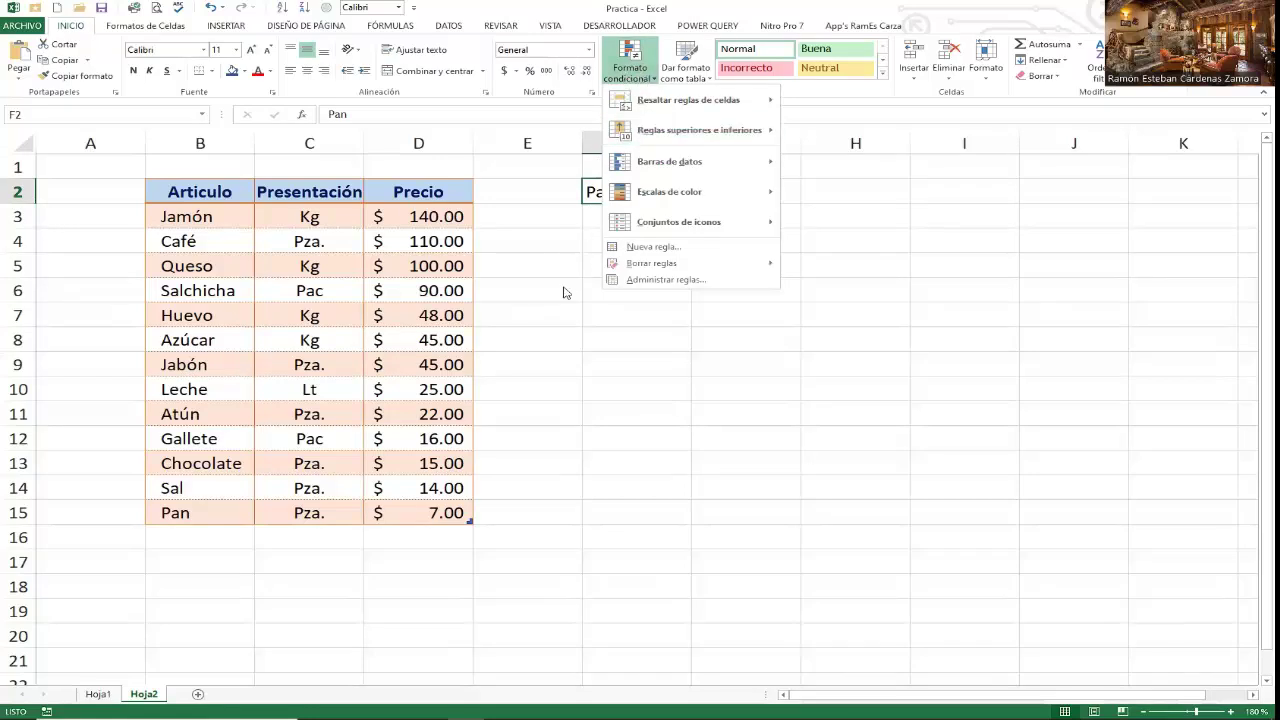
{"action": "key", "text": "Escape"}
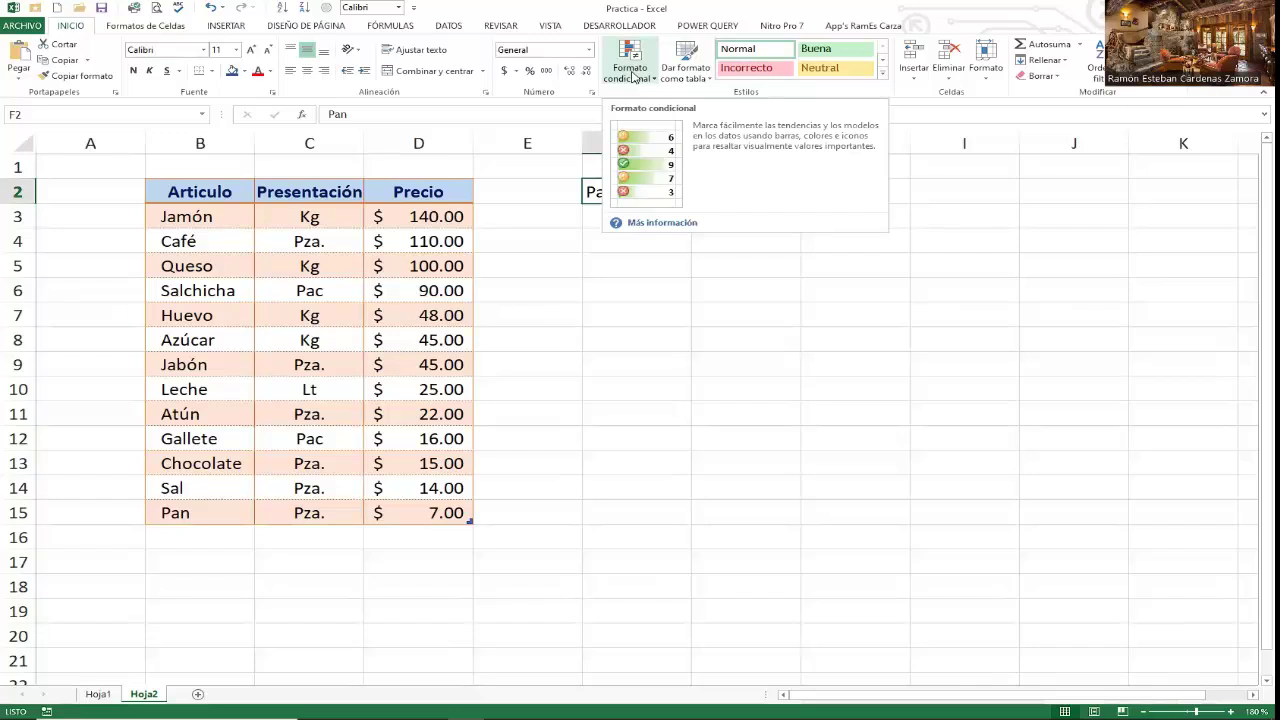
{"action": "left_click", "coordinate": [632, 77]}
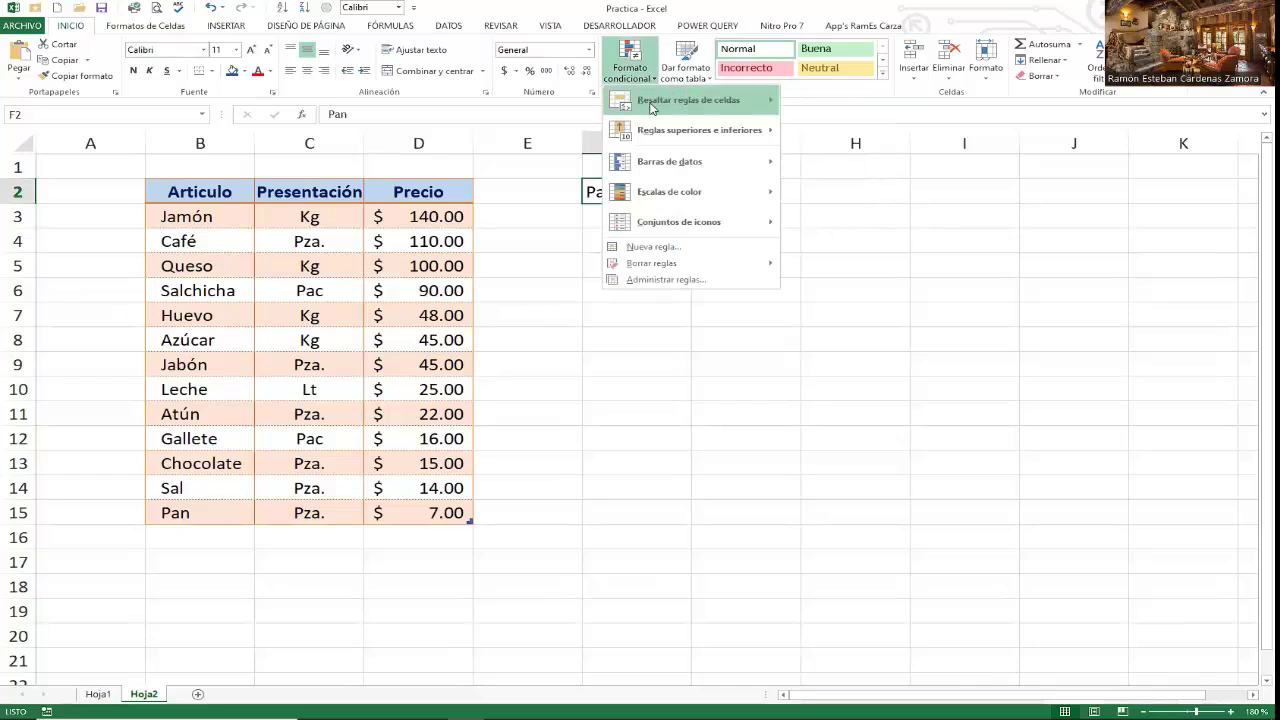
{"action": "mouse_move", "coordinate": [652, 108]}
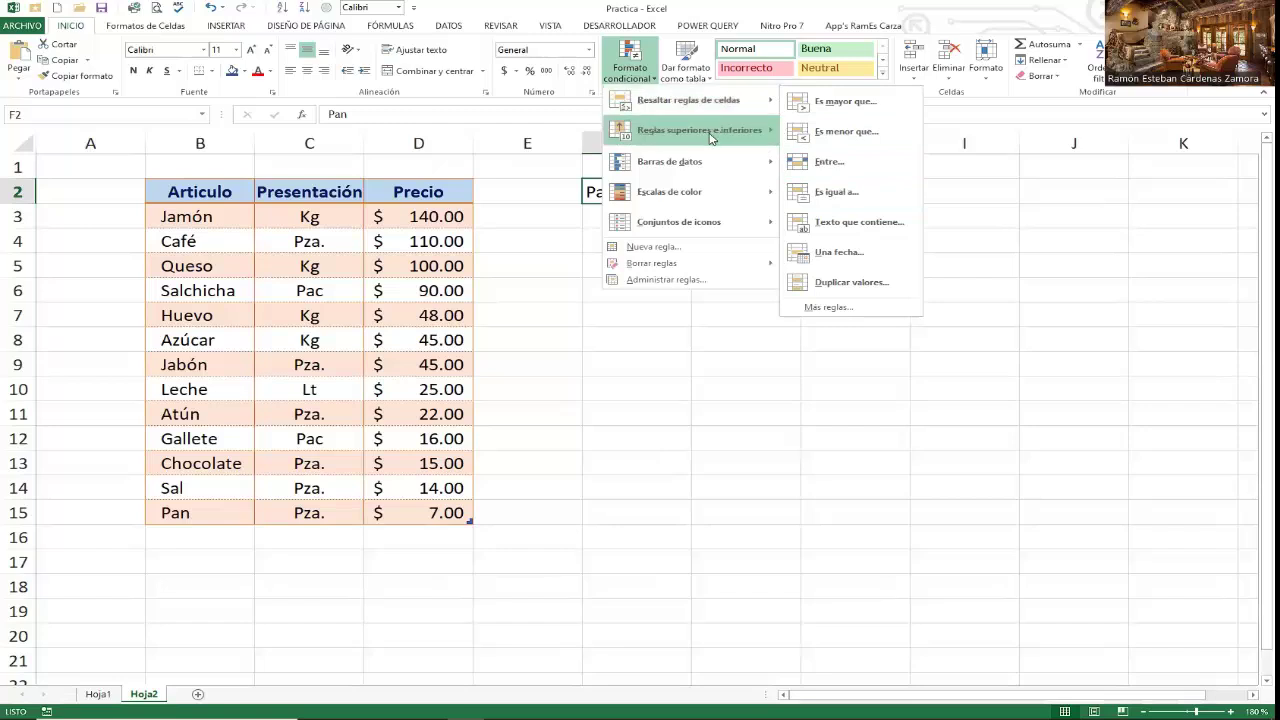
{"action": "mouse_move", "coordinate": [712, 137]}
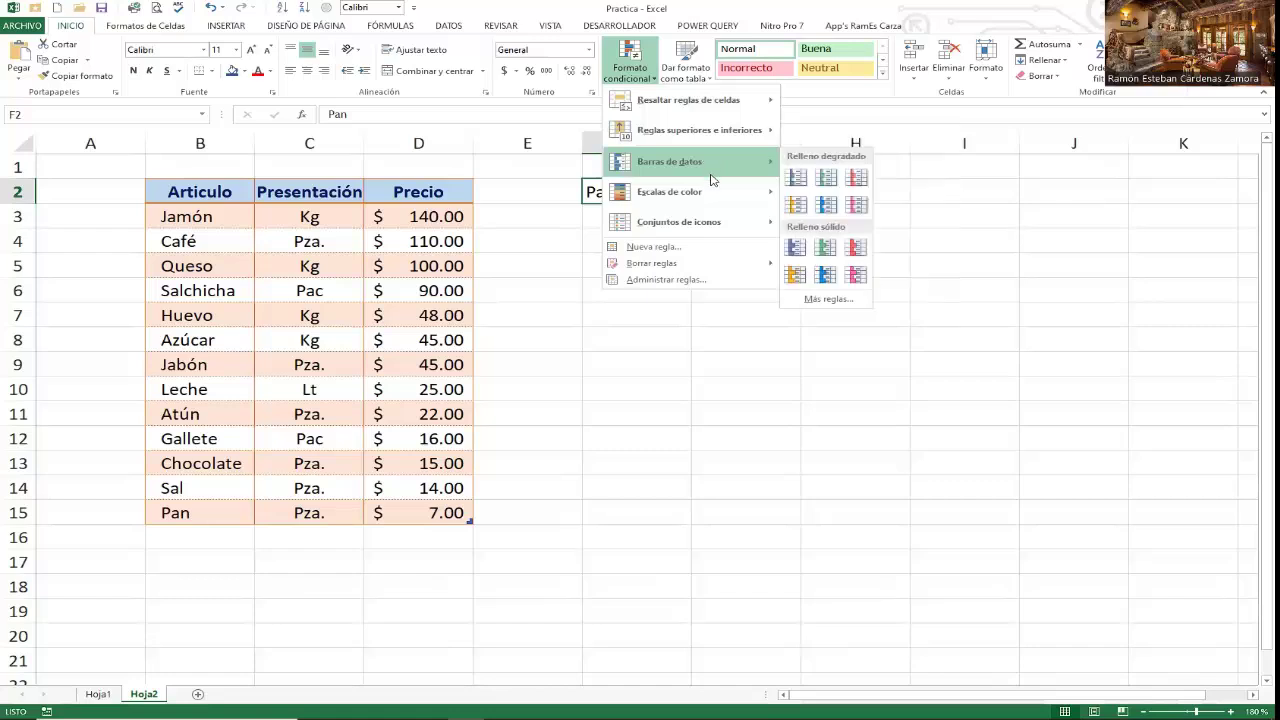
{"action": "mouse_move", "coordinate": [712, 183]}
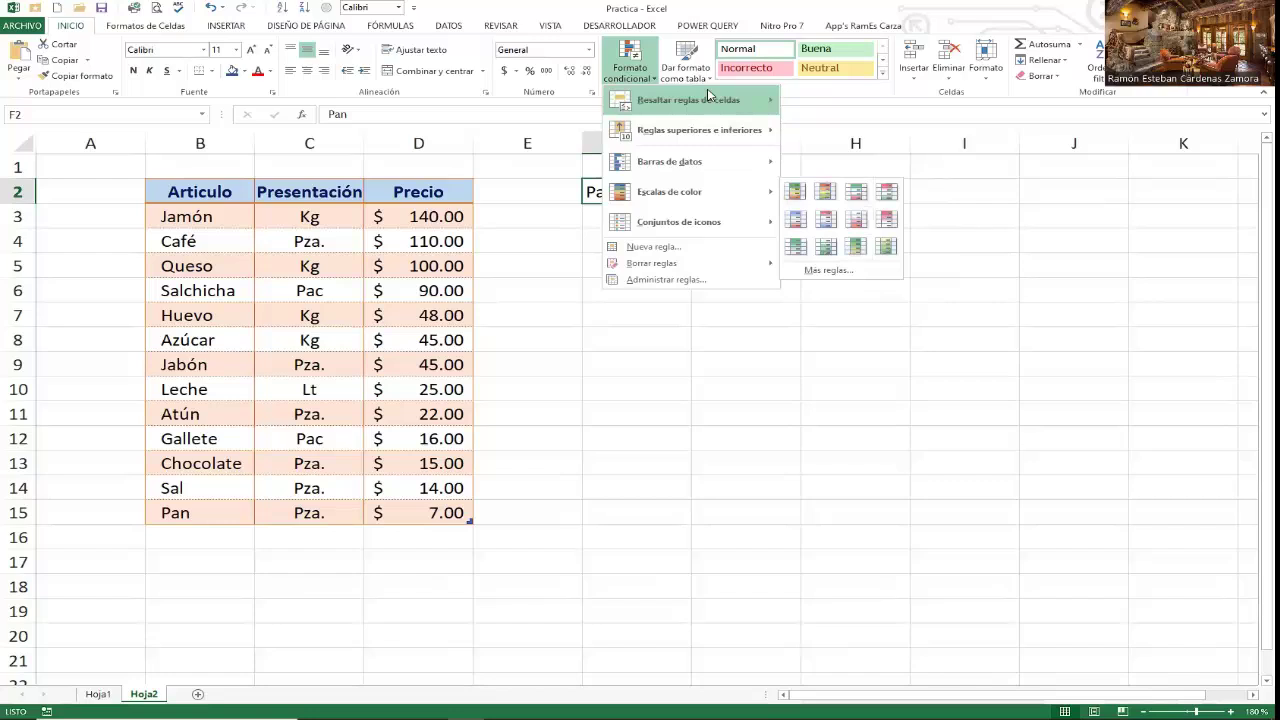
{"action": "mouse_move", "coordinate": [707, 88]}
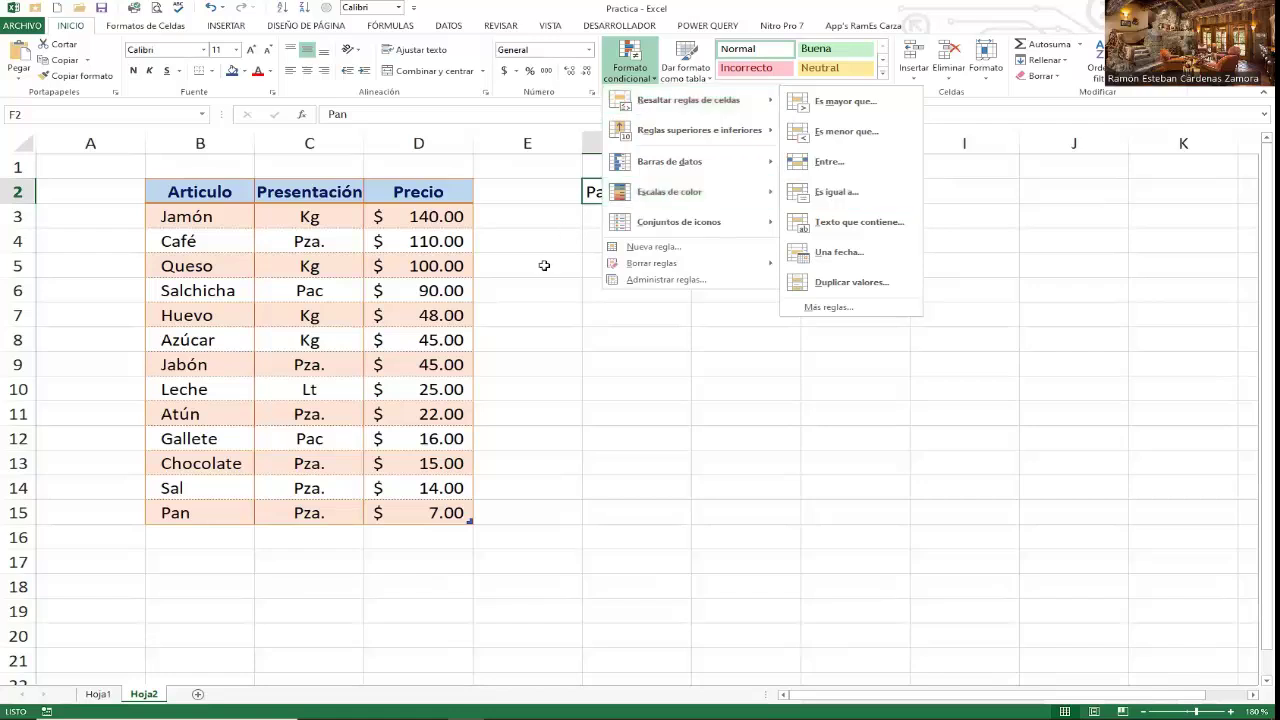
{"action": "key", "text": "Escape"}
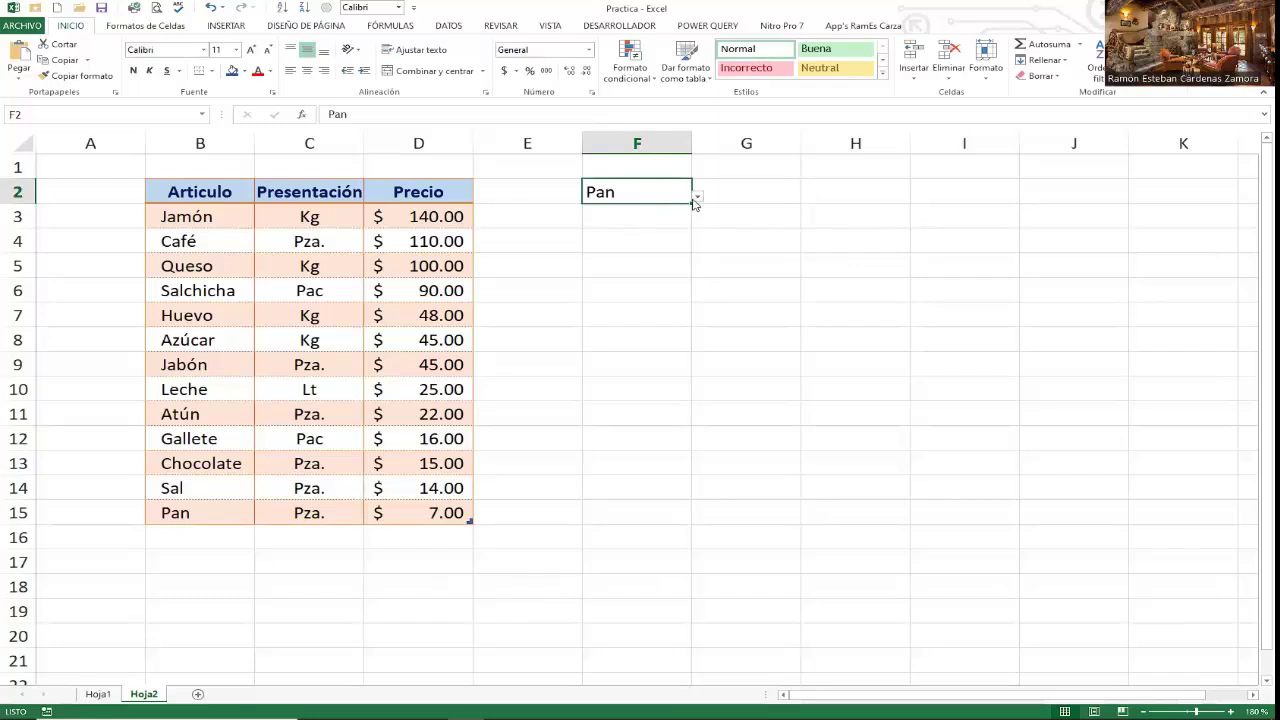
Step: Look through the articles offered by the drop-down list in cell F2 and keep the current selection
{"action": "left_click", "coordinate": [696, 199]}
{"action": "left_click_drag", "start_coordinate": [694, 270], "coordinate": [686, 303]}
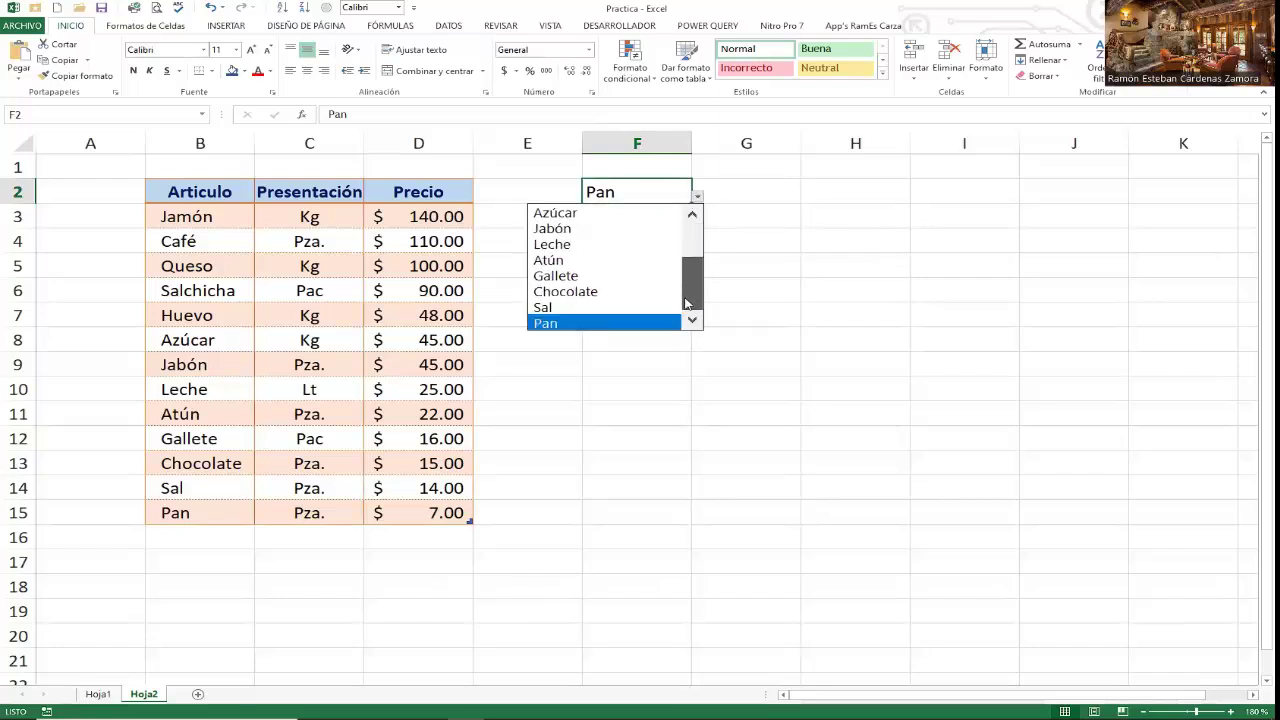
{"action": "left_click", "coordinate": [637, 185]}
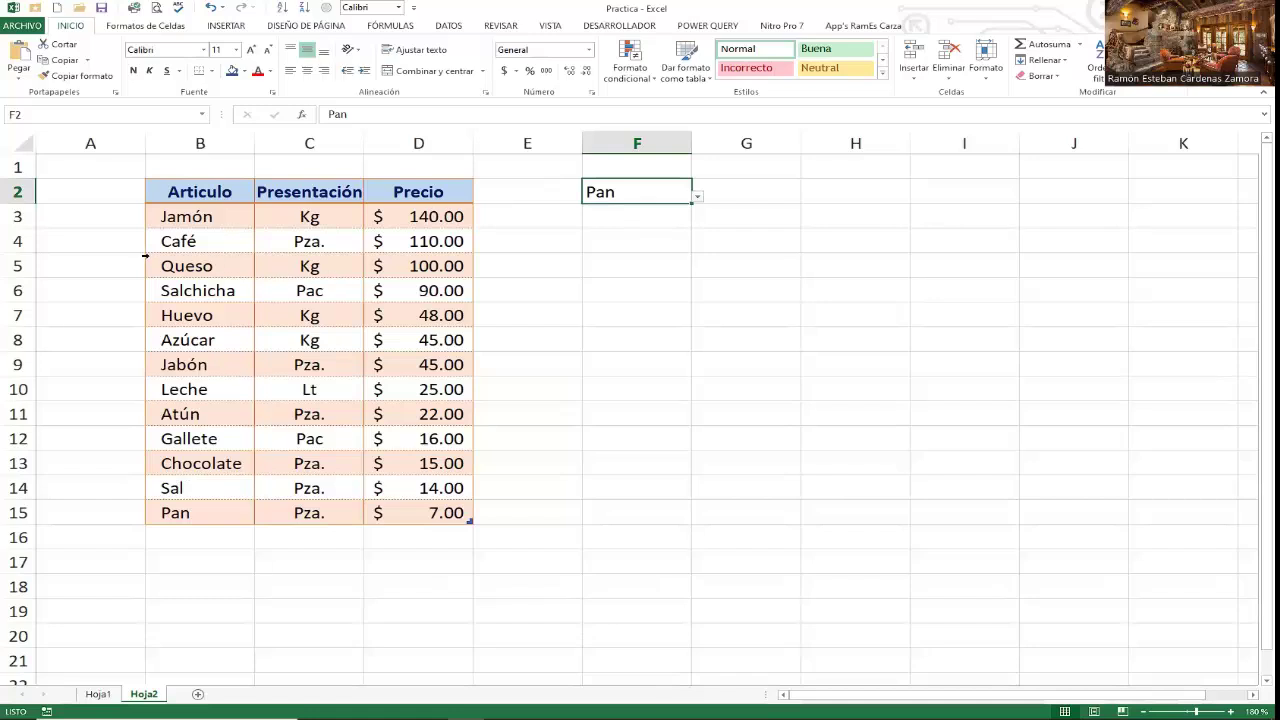
Step: Start an Es igual a conditional formatting rule on the article names in B3:B15, comparing them with =$F$2
{"action": "left_click", "coordinate": [205, 216]}
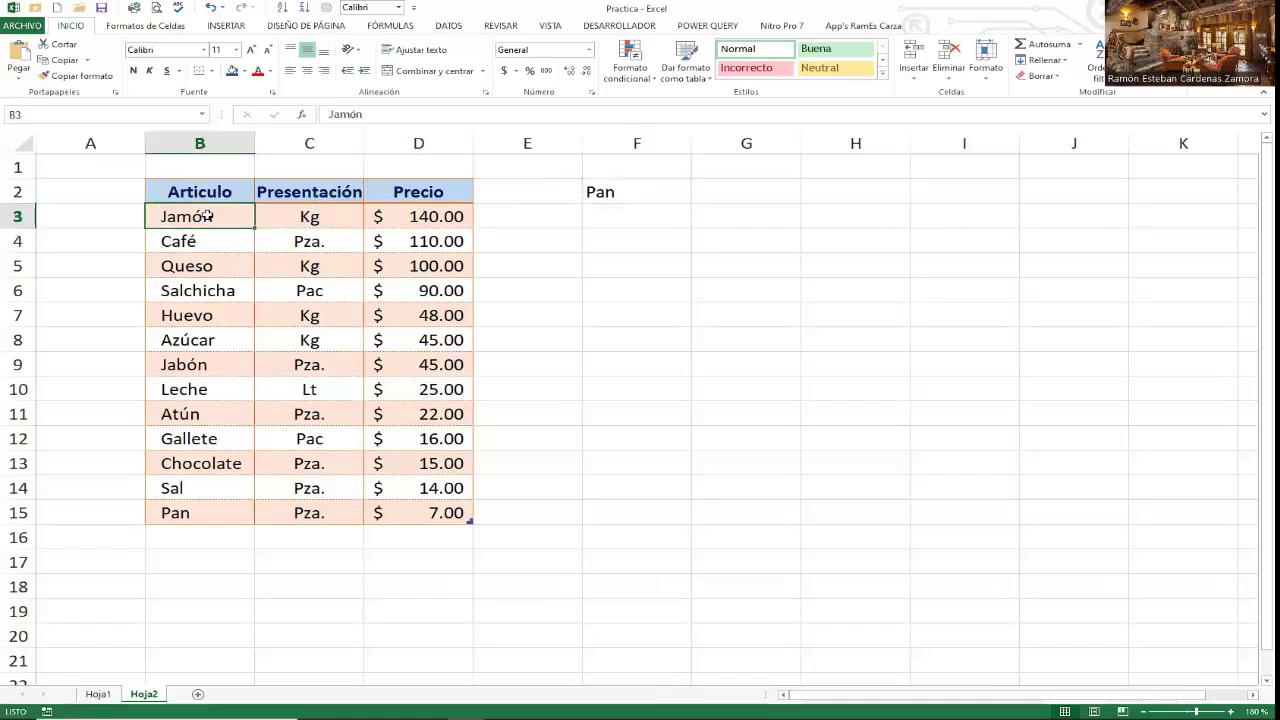
{"action": "left_click_drag", "start_coordinate": [203, 217], "coordinate": [200, 512]}
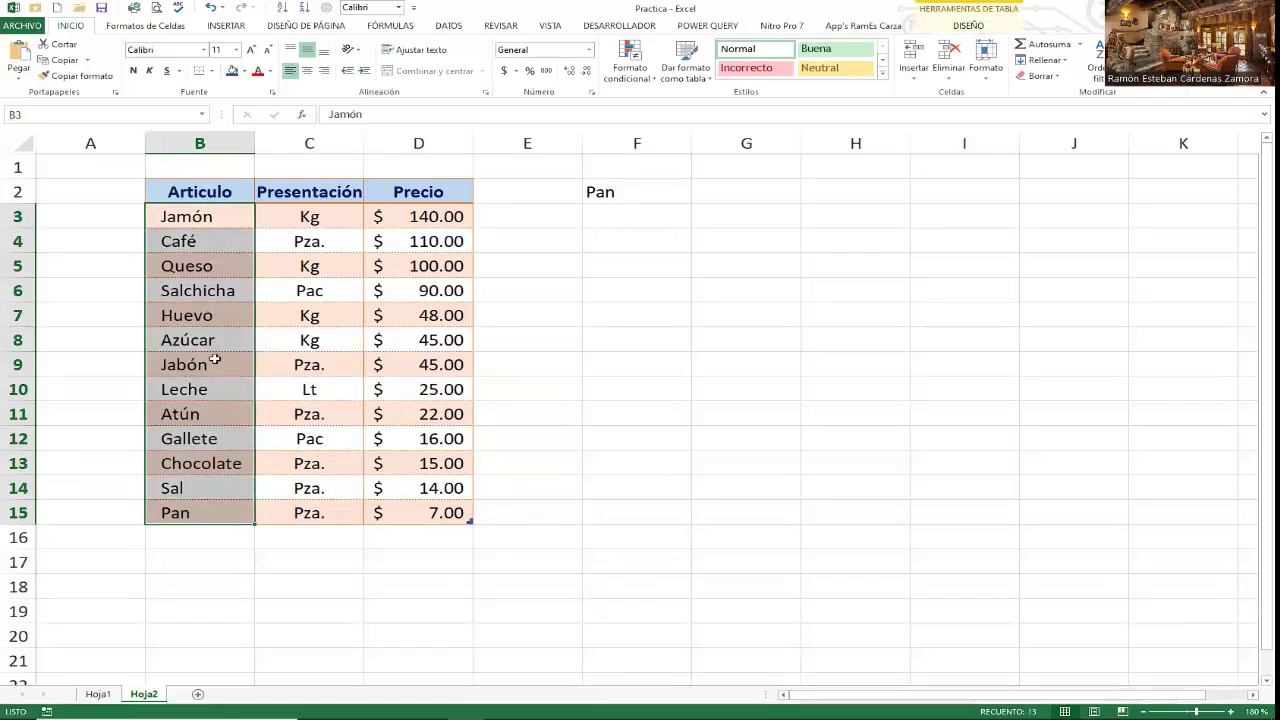
{"action": "left_click", "coordinate": [203, 216]}
{"action": "left_click_drag", "start_coordinate": [203, 216], "coordinate": [199, 510]}
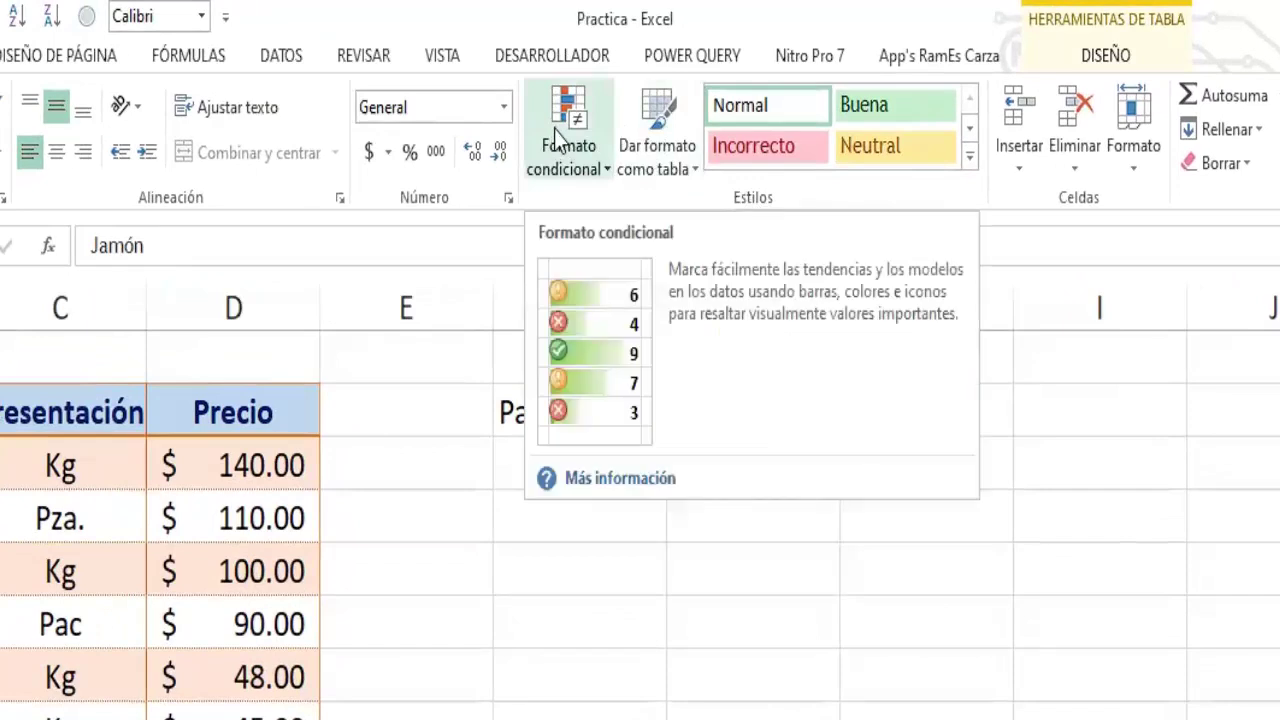
{"action": "left_click", "coordinate": [566, 129]}
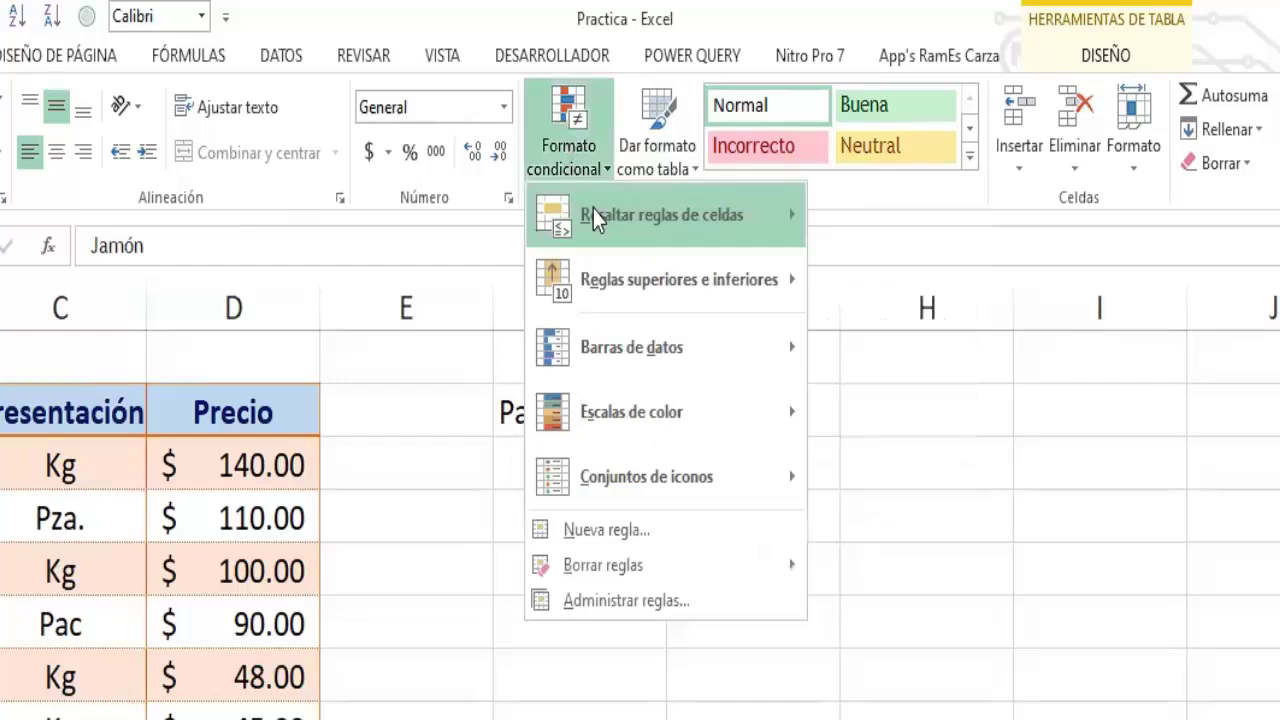
{"action": "mouse_move", "coordinate": [593, 216]}
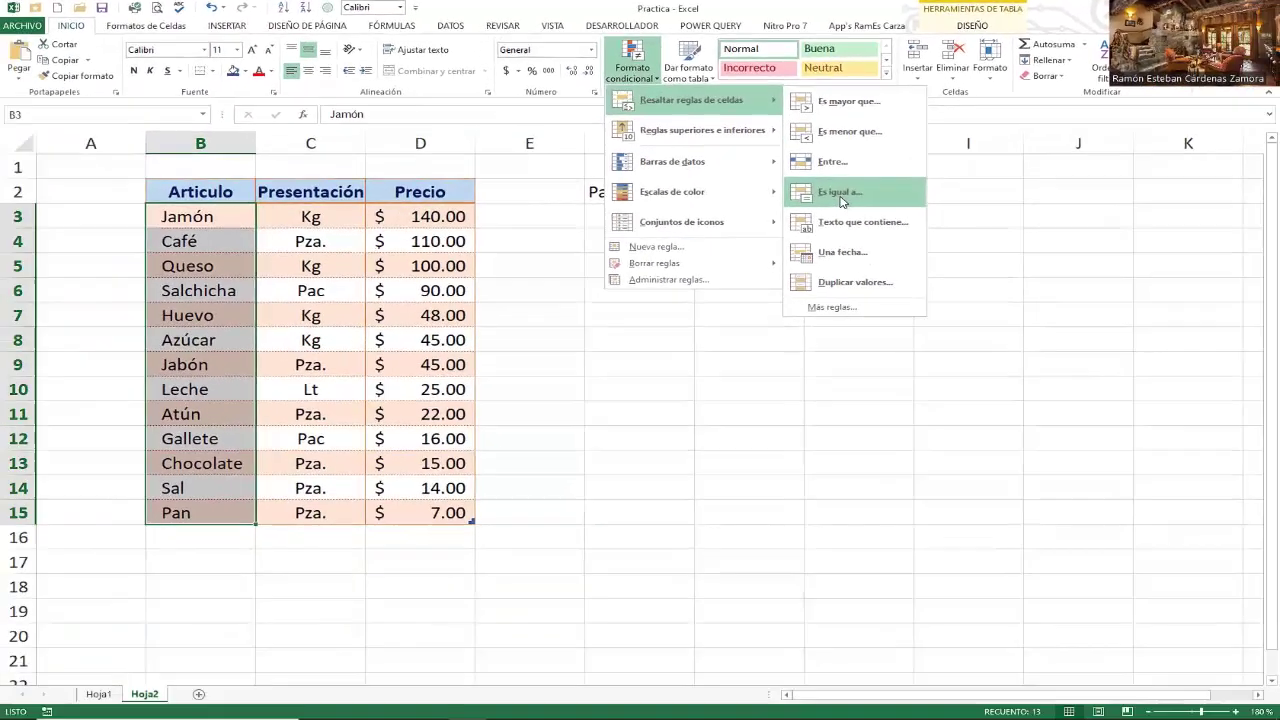
{"action": "left_click", "coordinate": [838, 194]}
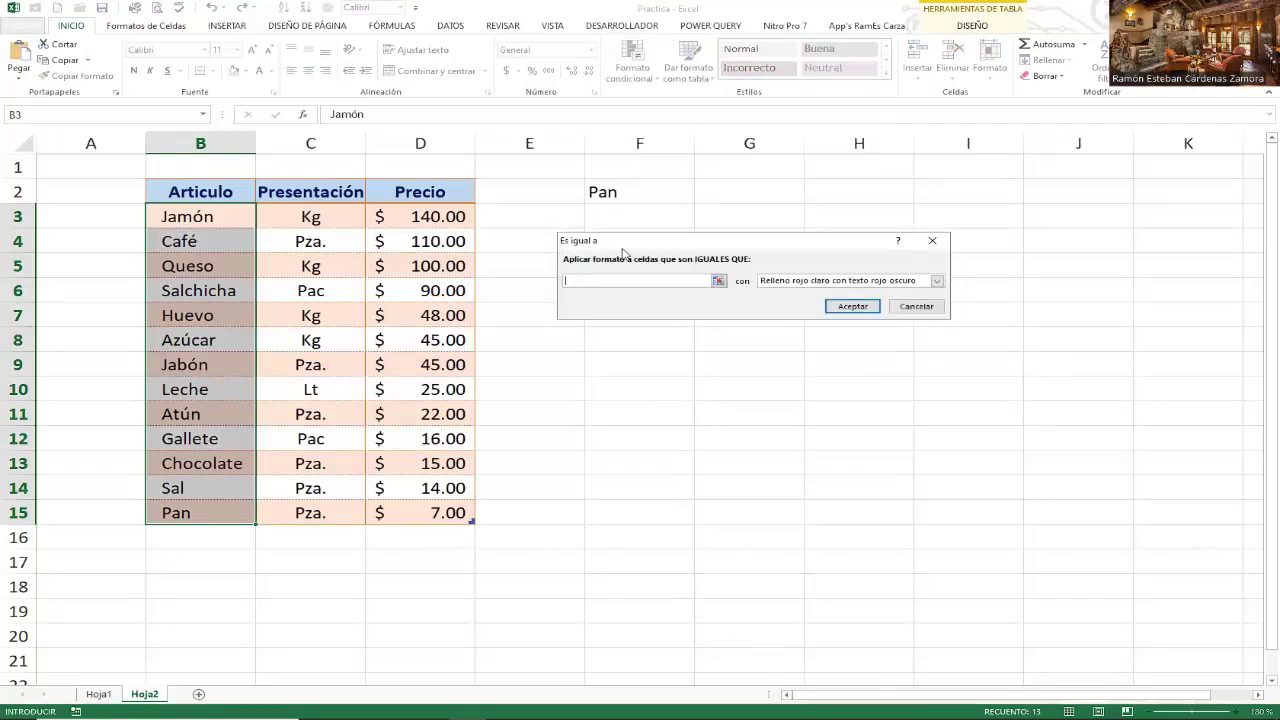
{"action": "left_click", "coordinate": [588, 280]}
{"action": "left_click_drag", "start_coordinate": [722, 242], "coordinate": [727, 263]}
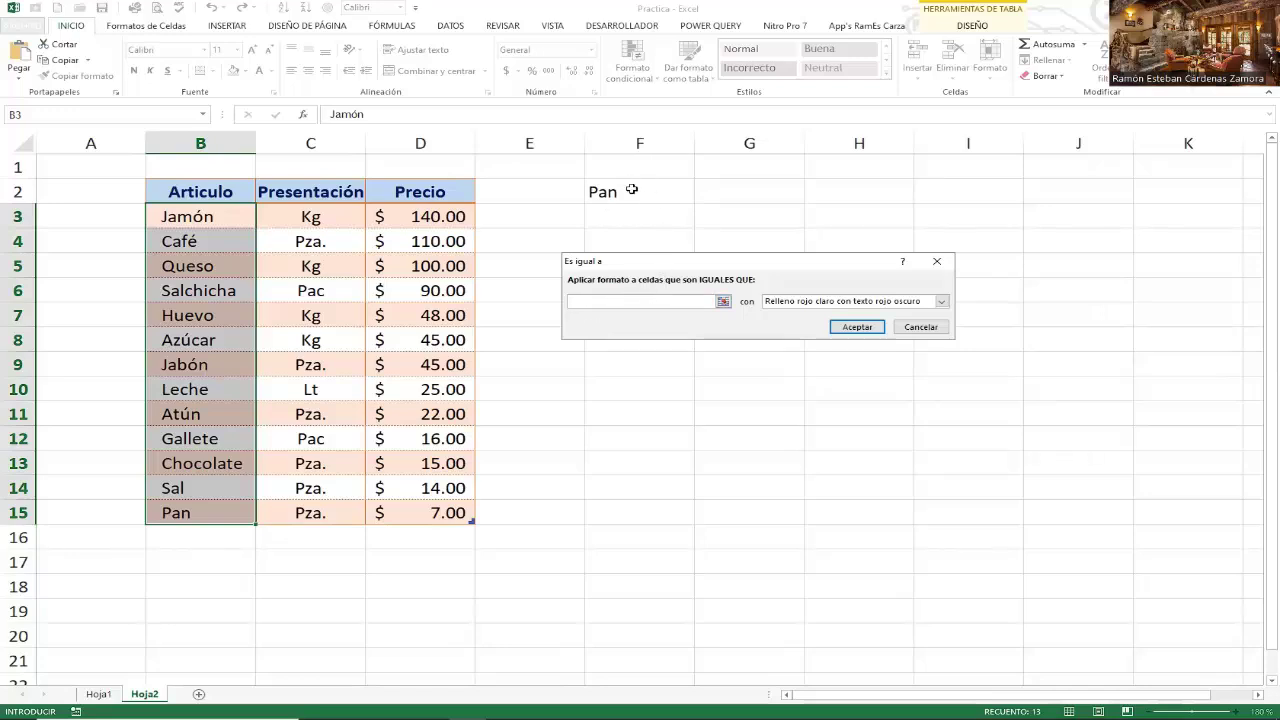
{"action": "left_click", "coordinate": [625, 191]}
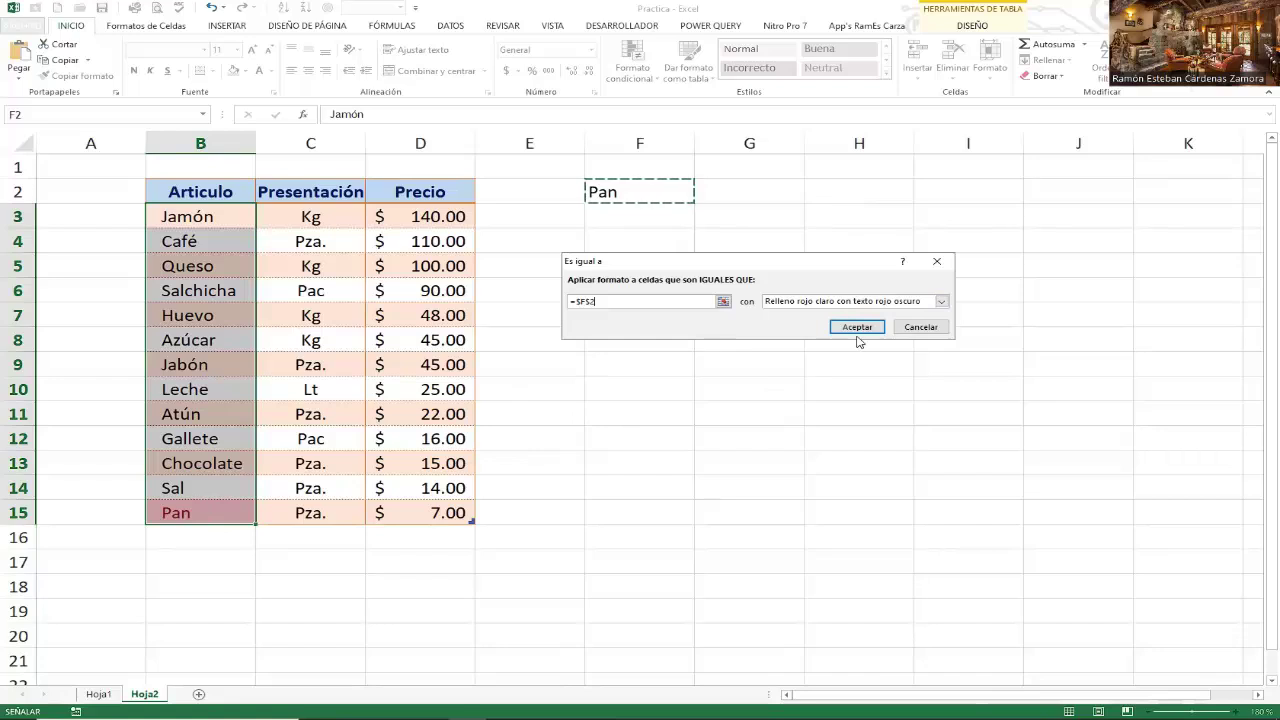
Step: Try the preset yellow fill with dark yellow text and the green fill with dark green text for the rule
{"action": "left_click", "coordinate": [940, 302]}
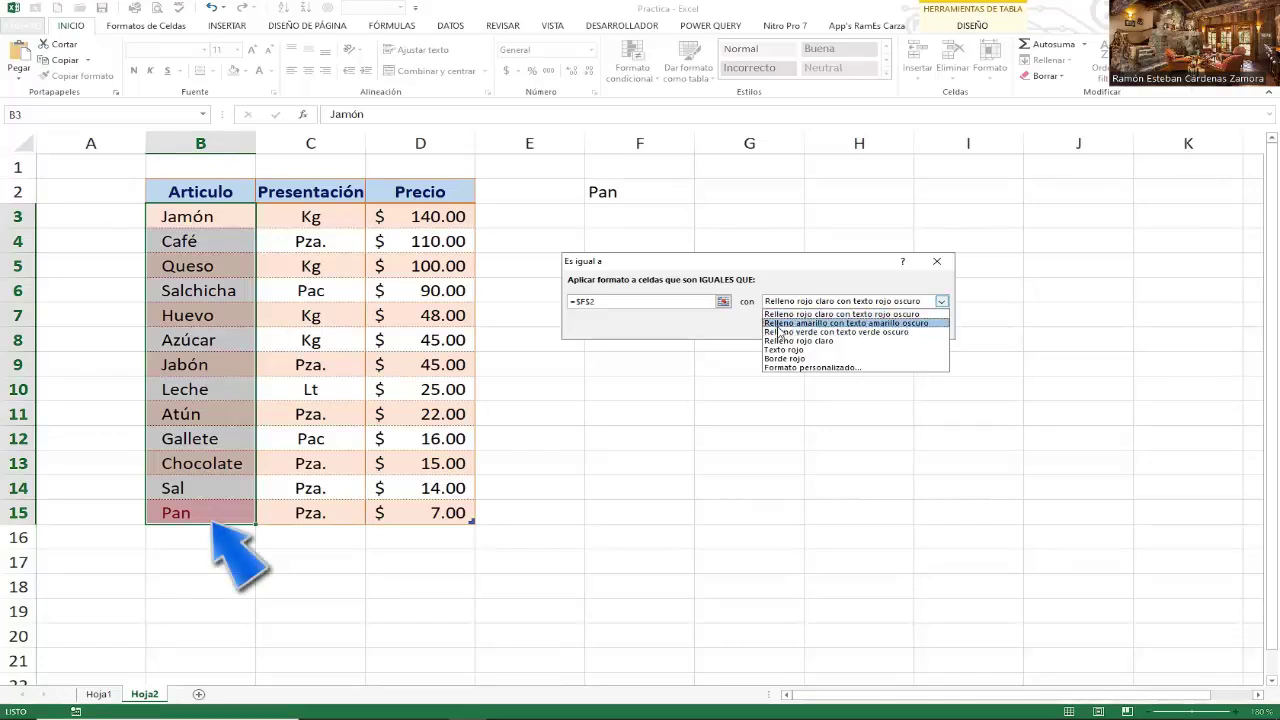
{"action": "left_click", "coordinate": [888, 324]}
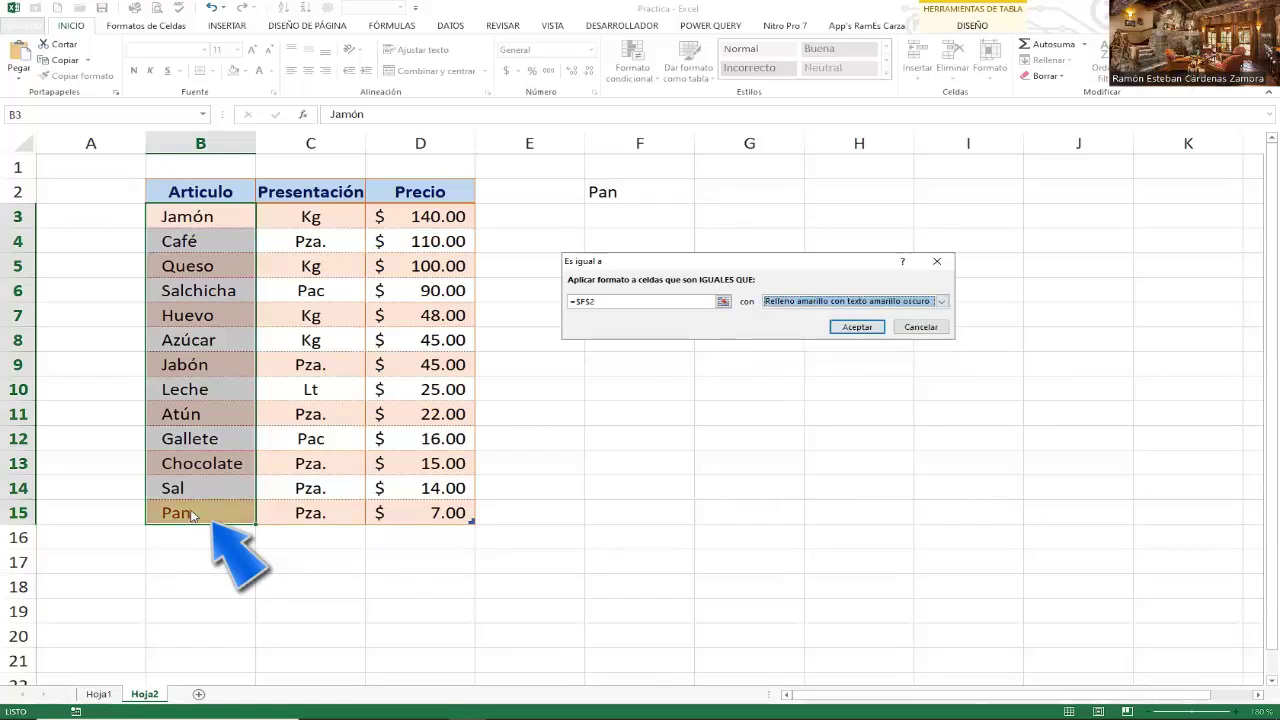
{"action": "left_click", "coordinate": [940, 302]}
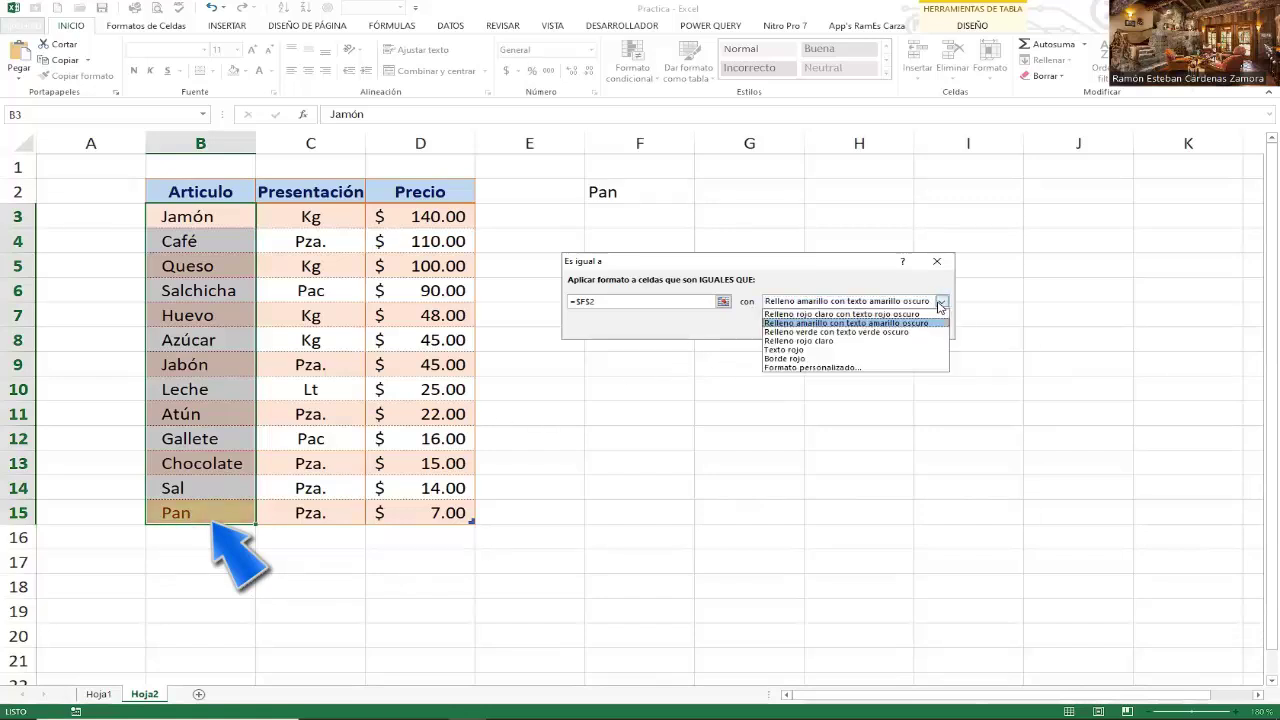
{"action": "left_click", "coordinate": [805, 332]}
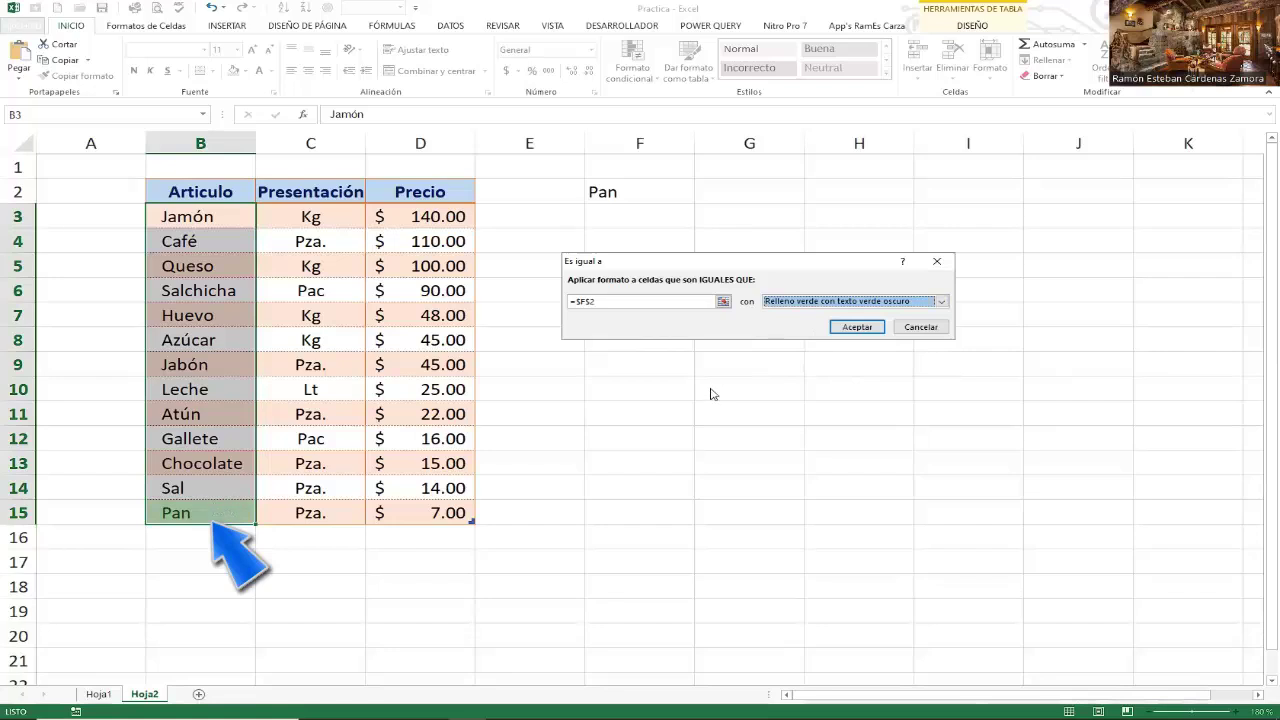
Step: Define a custom format for the rule with the font style Negrita and a standard yellow font color
{"action": "left_click", "coordinate": [941, 301]}
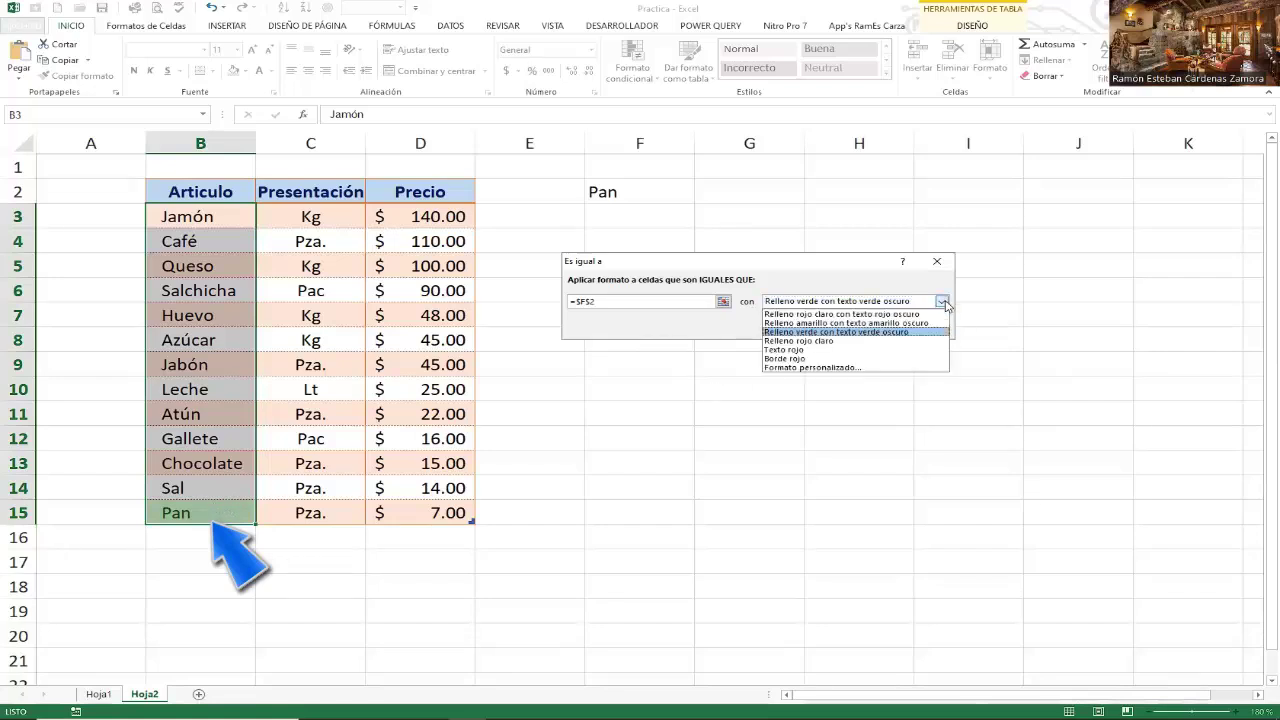
{"action": "left_click", "coordinate": [795, 368]}
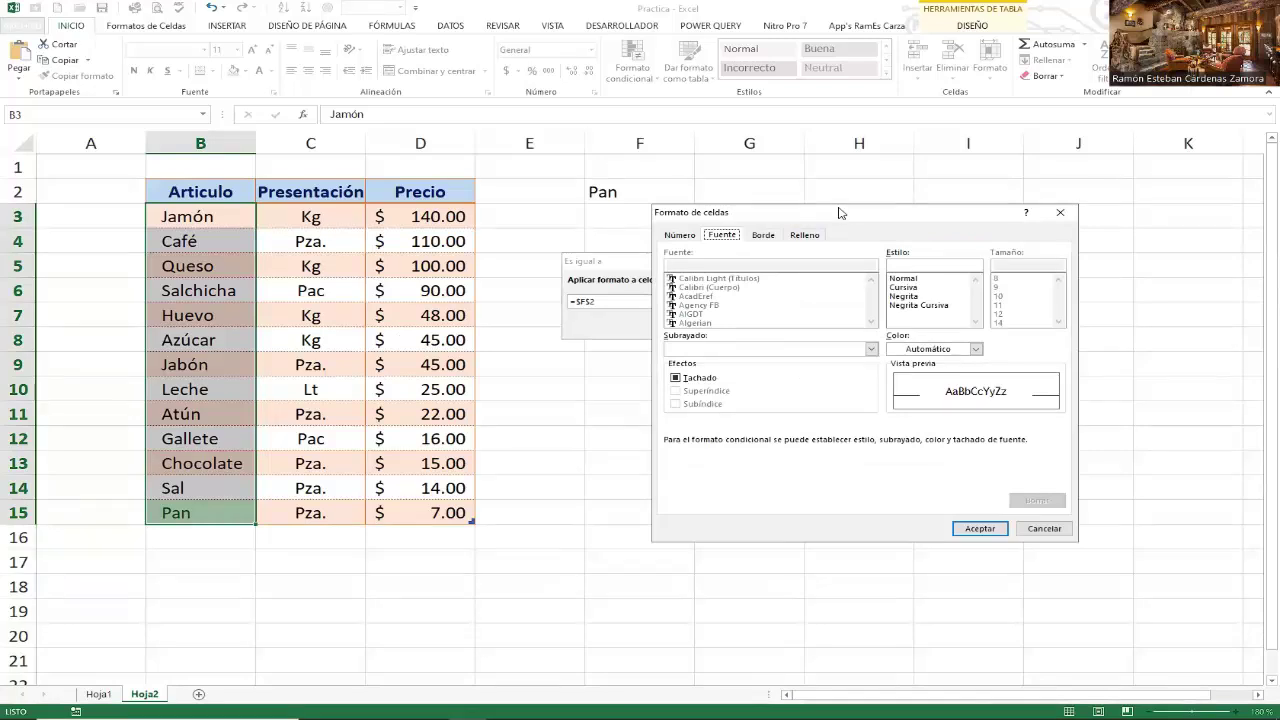
{"action": "left_click_drag", "start_coordinate": [840, 212], "coordinate": [746, 139]}
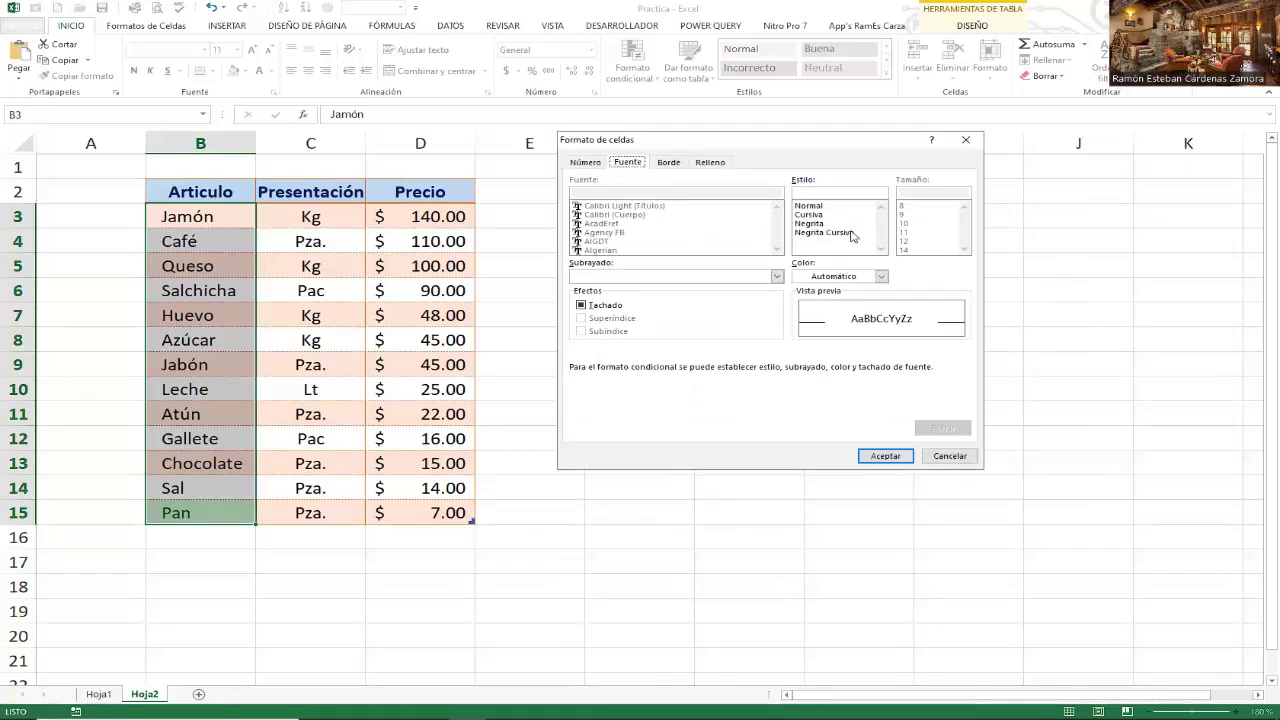
{"action": "left_click", "coordinate": [816, 227]}
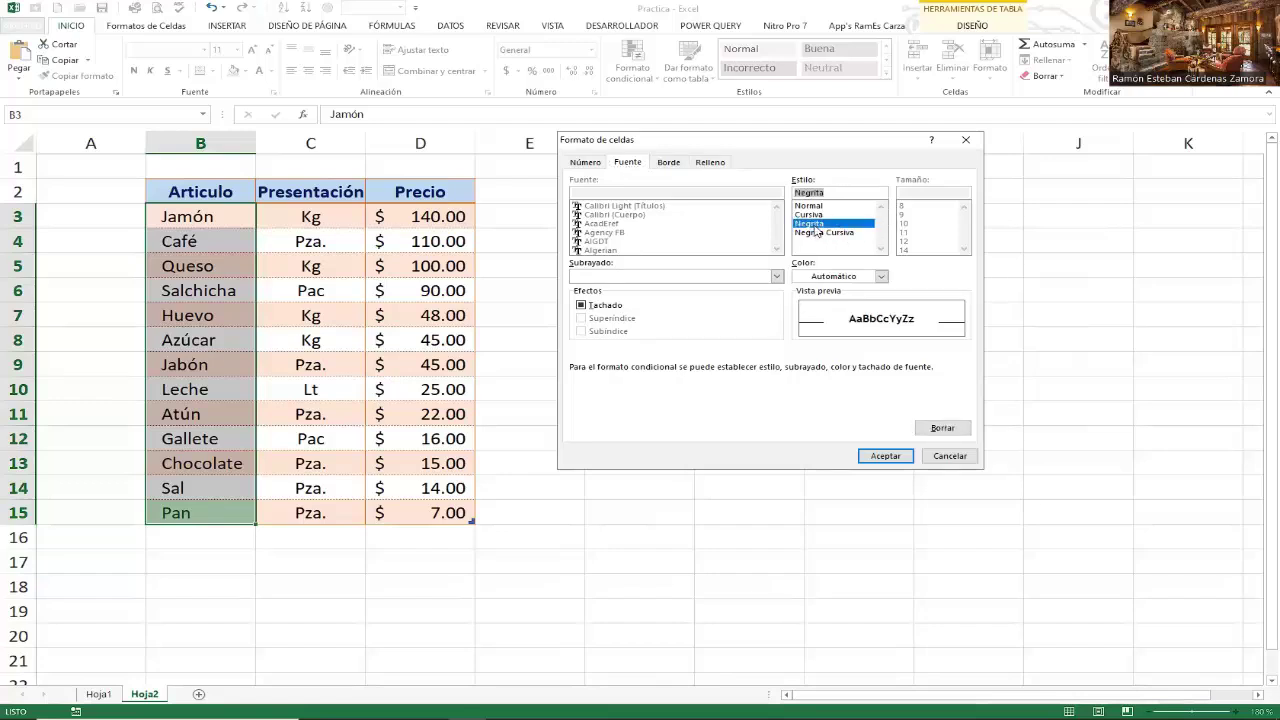
{"action": "left_click", "coordinate": [882, 277]}
{"action": "left_click", "coordinate": [882, 278]}
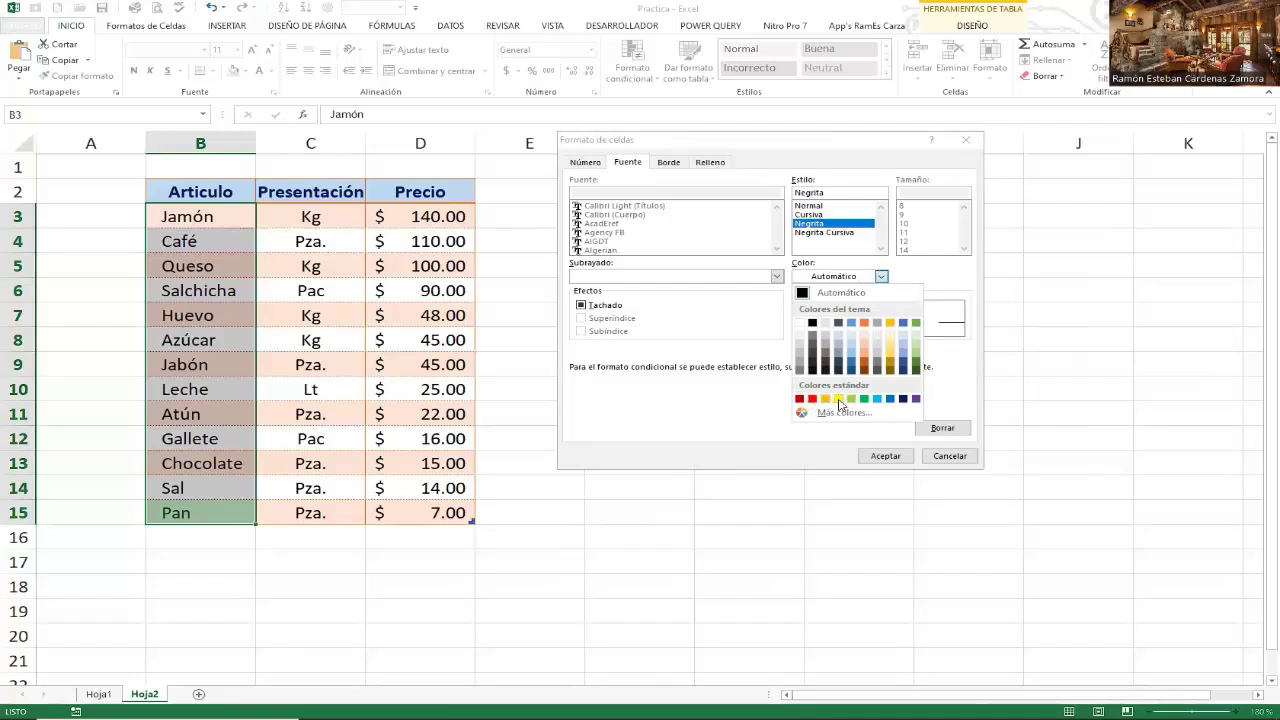
{"action": "left_click", "coordinate": [838, 400]}
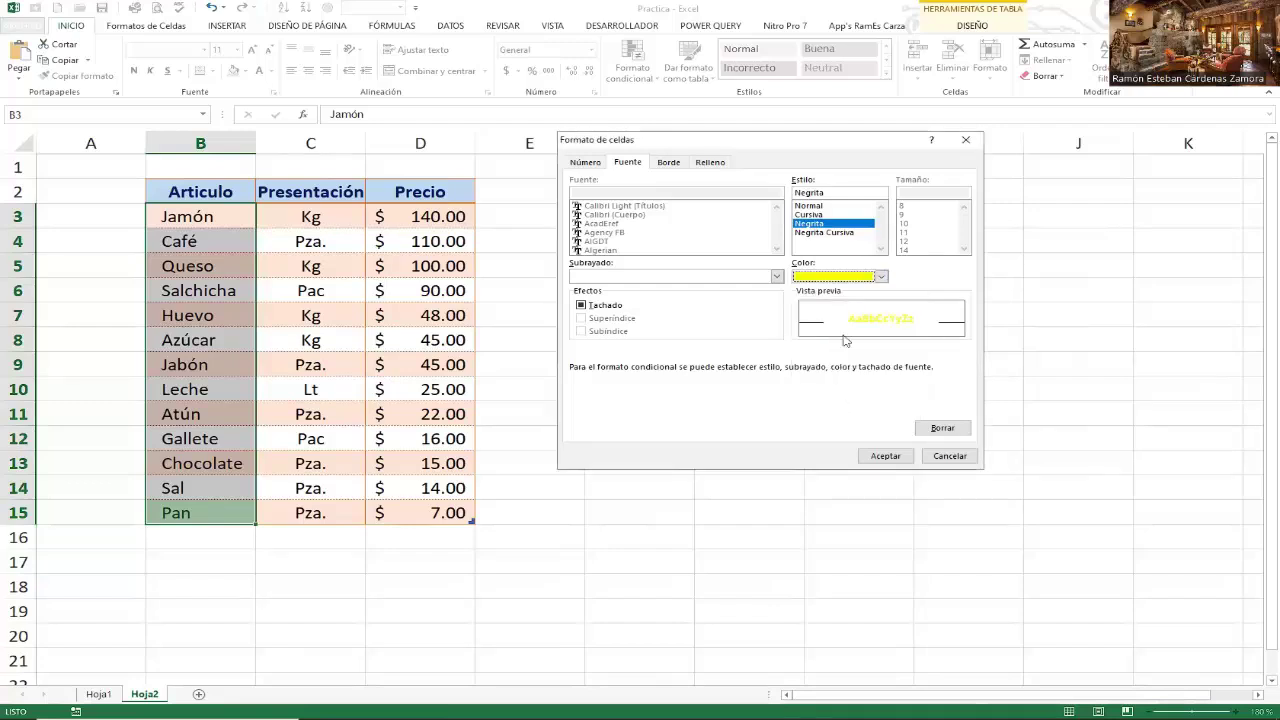
Step: Add a standard red background fill to the custom format and apply the conditional formatting rule
{"action": "left_click", "coordinate": [712, 163]}
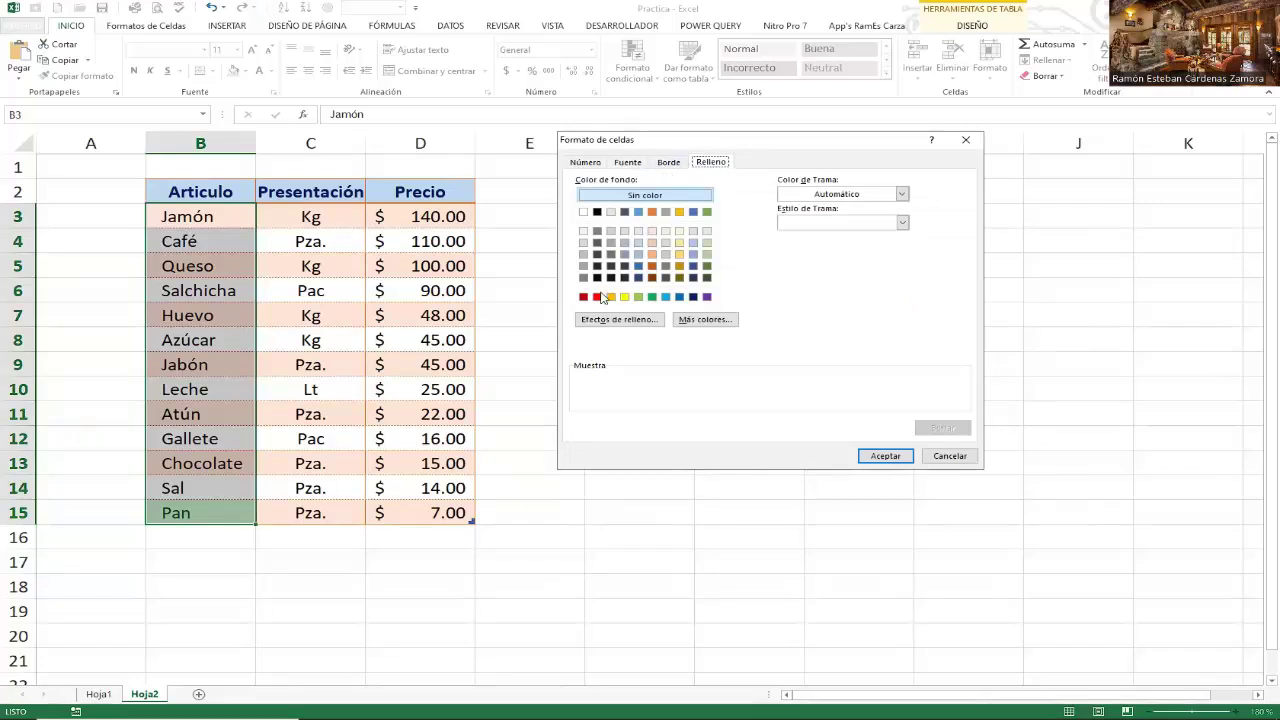
{"action": "left_click", "coordinate": [597, 298]}
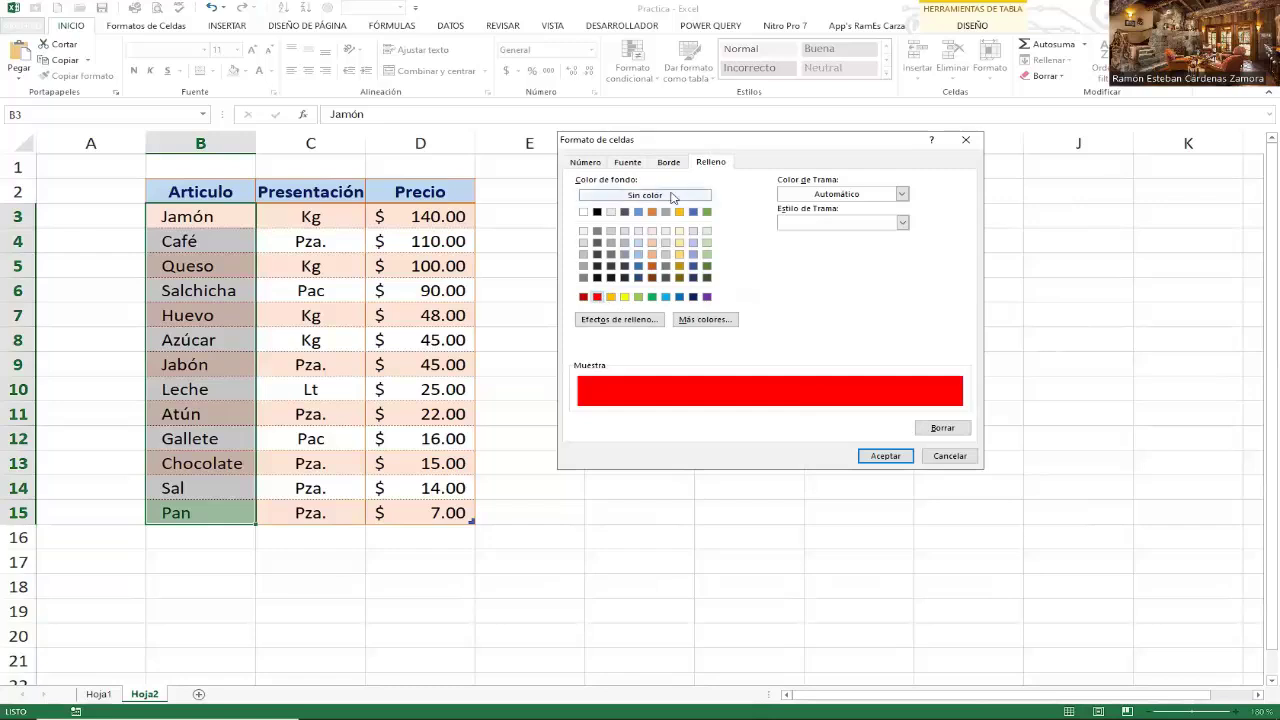
{"action": "left_click", "coordinate": [882, 456]}
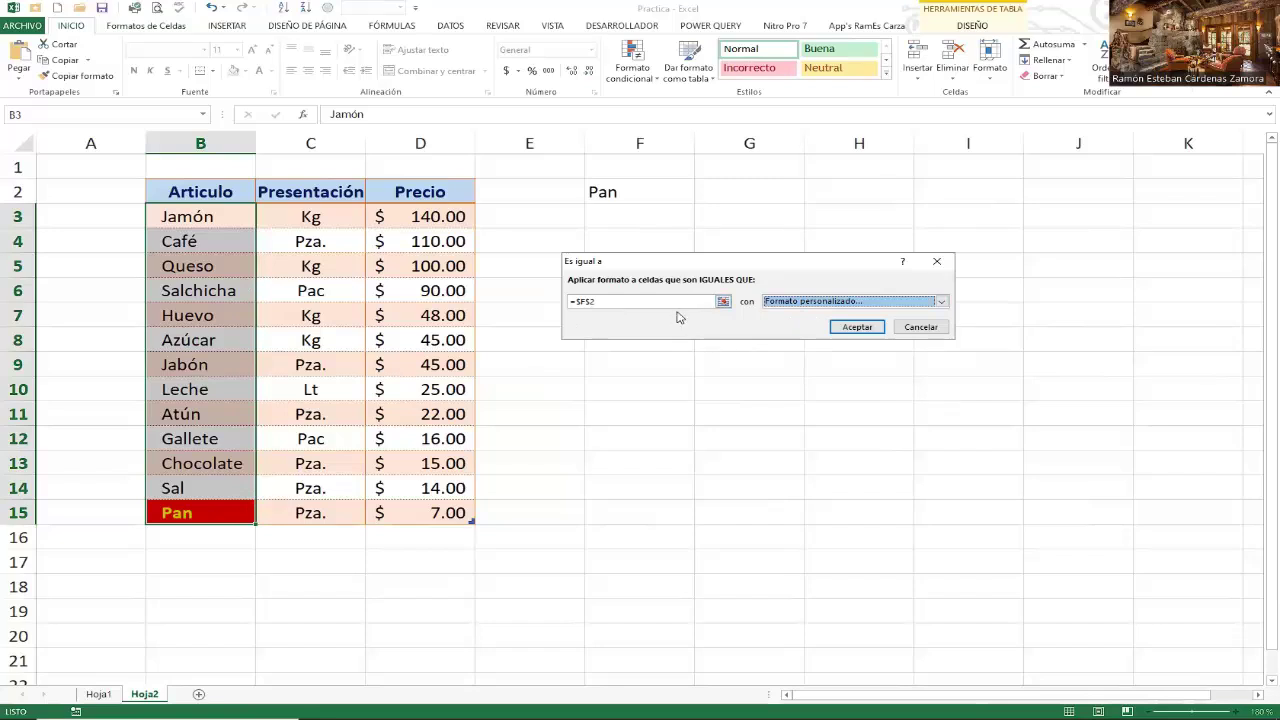
{"action": "left_click_drag", "start_coordinate": [736, 261], "coordinate": [825, 216]}
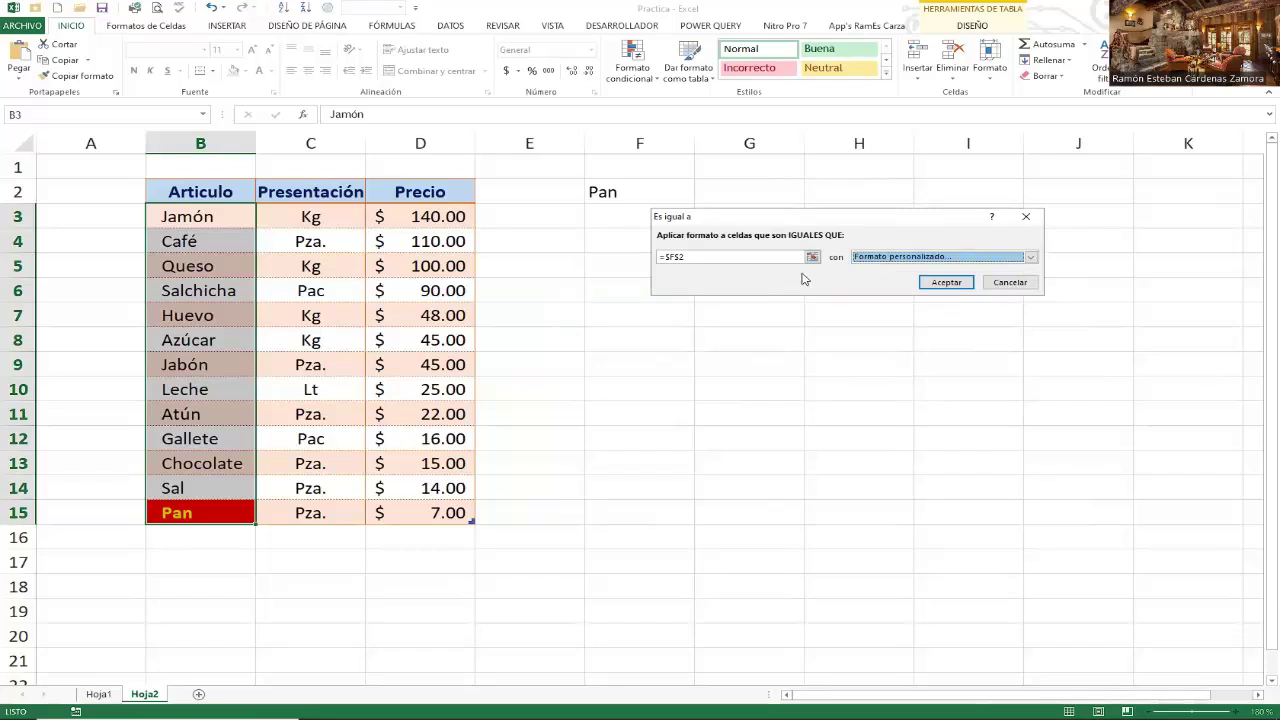
{"action": "left_click", "coordinate": [941, 284]}
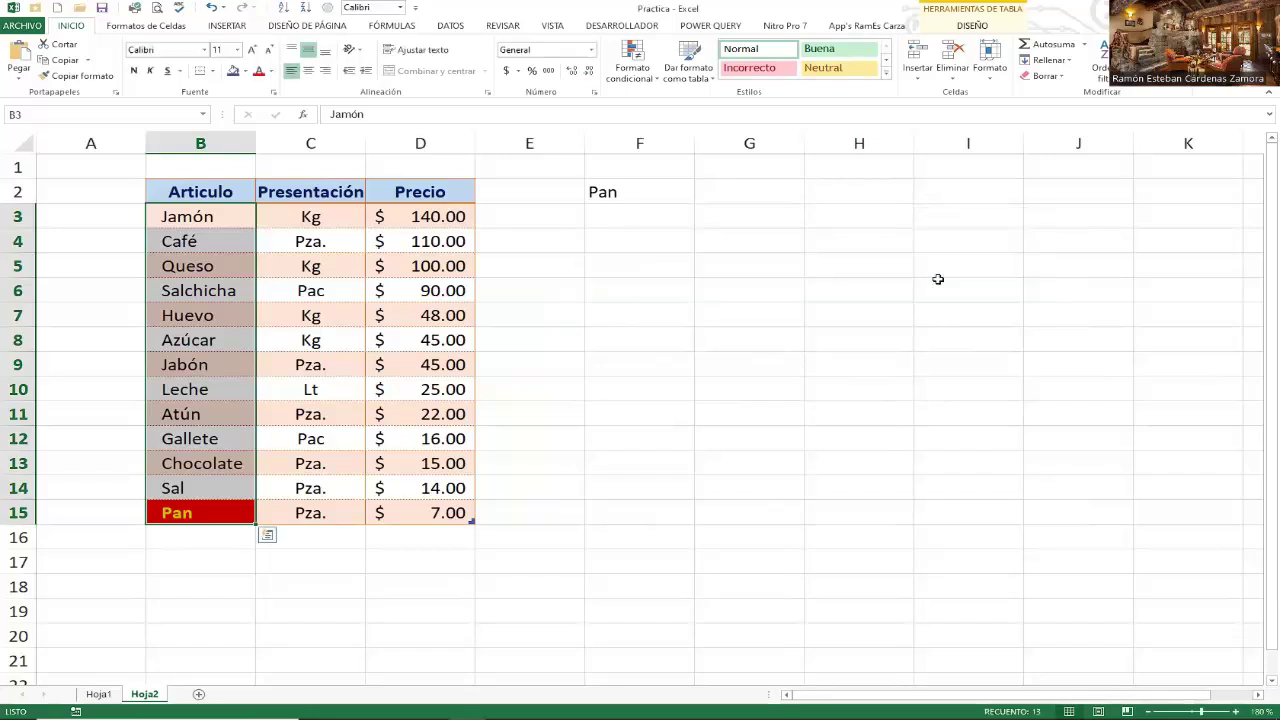
Step: Choose Queso from the drop-down list in cell F2 to test the highlighting in the article column
{"action": "left_click", "coordinate": [662, 191]}
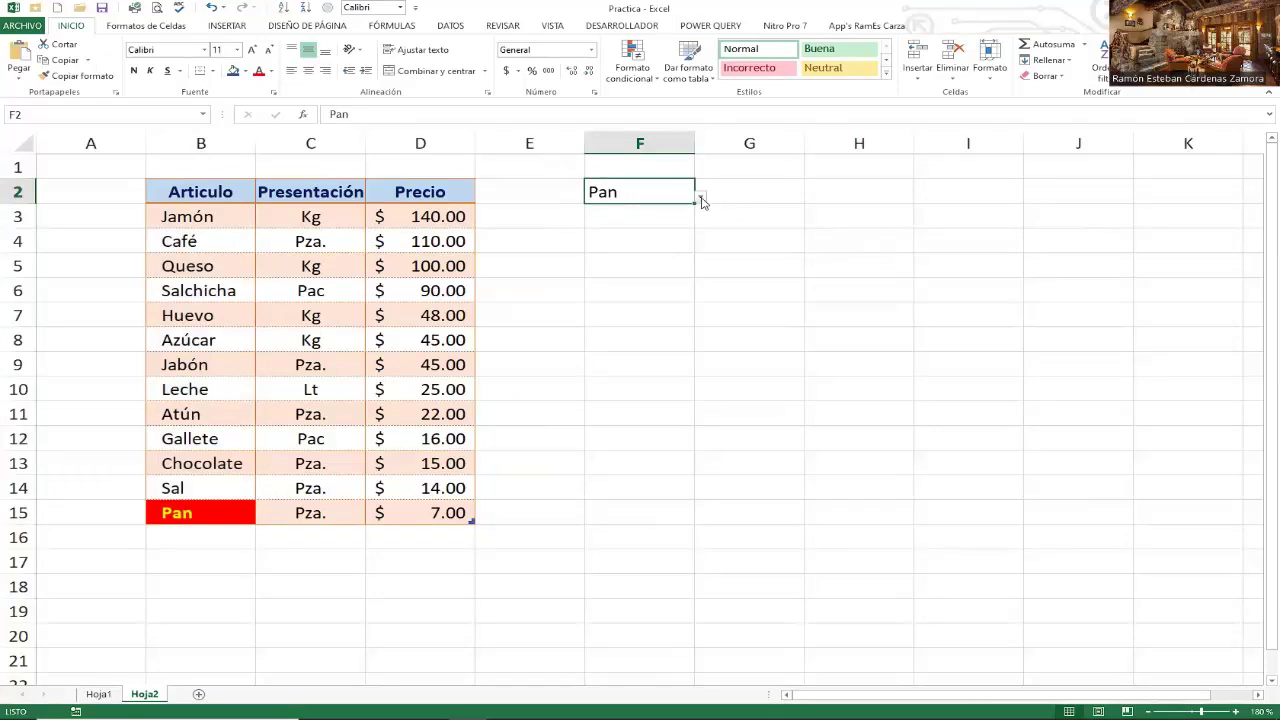
{"action": "left_click", "coordinate": [700, 196]}
{"action": "left_click_drag", "start_coordinate": [696, 281], "coordinate": [695, 242]}
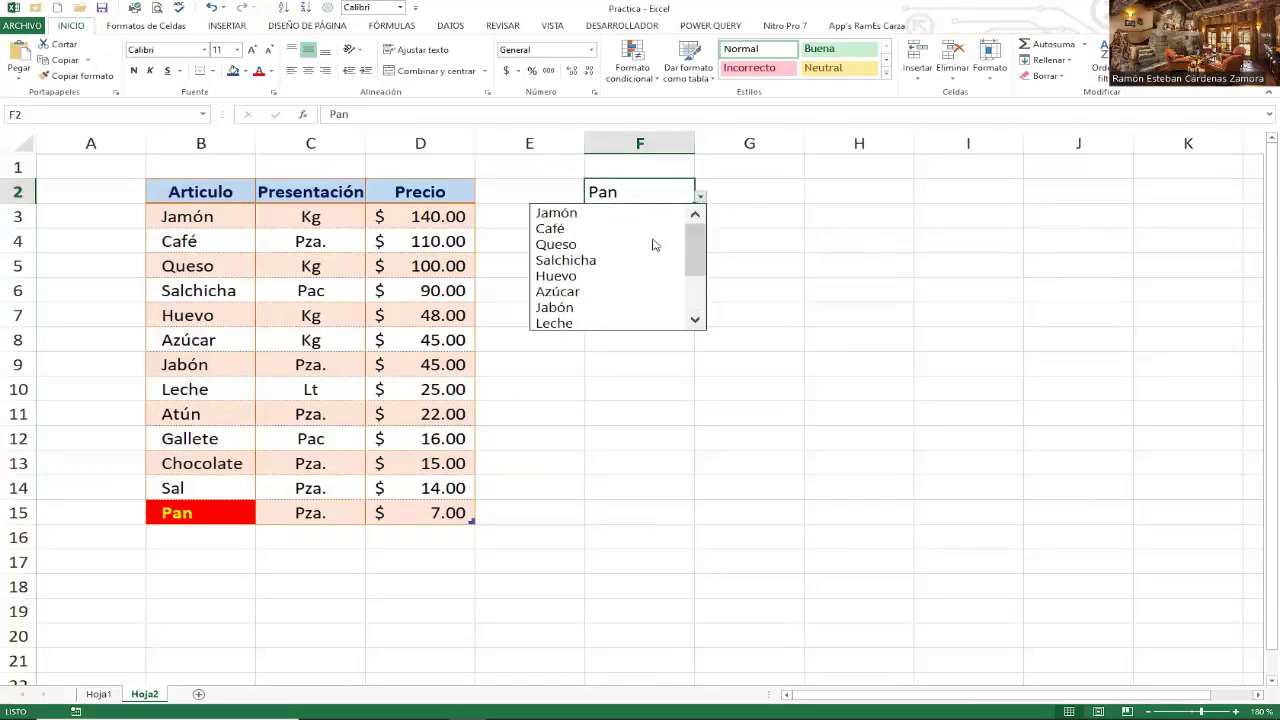
{"action": "left_click", "coordinate": [586, 245]}
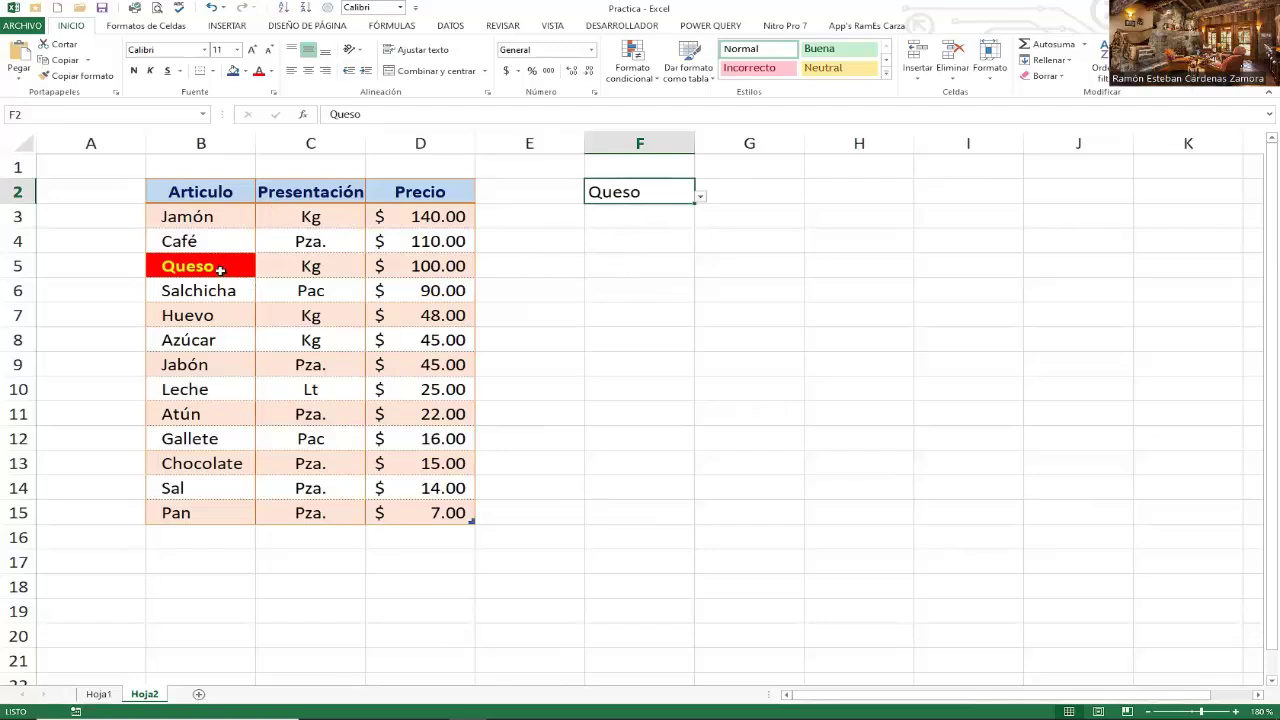
{"action": "left_click", "coordinate": [740, 193]}
{"action": "left_click", "coordinate": [836, 193]}
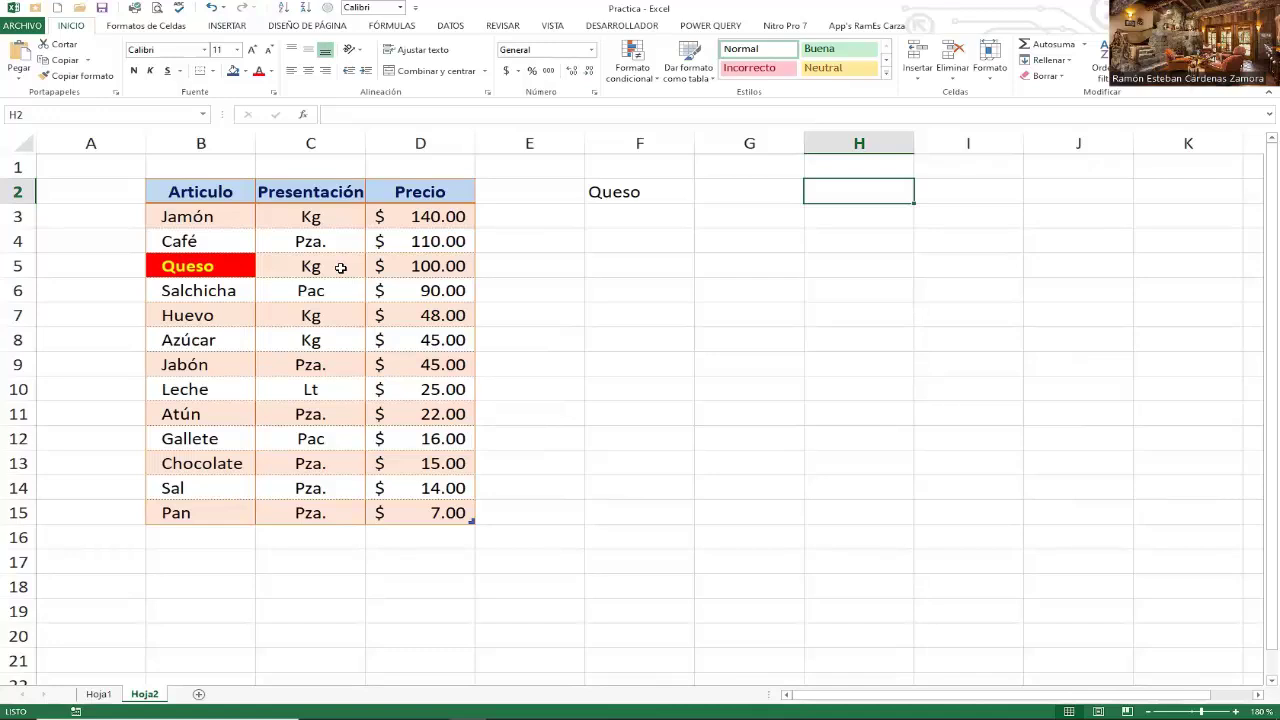
{"action": "left_click", "coordinate": [588, 193]}
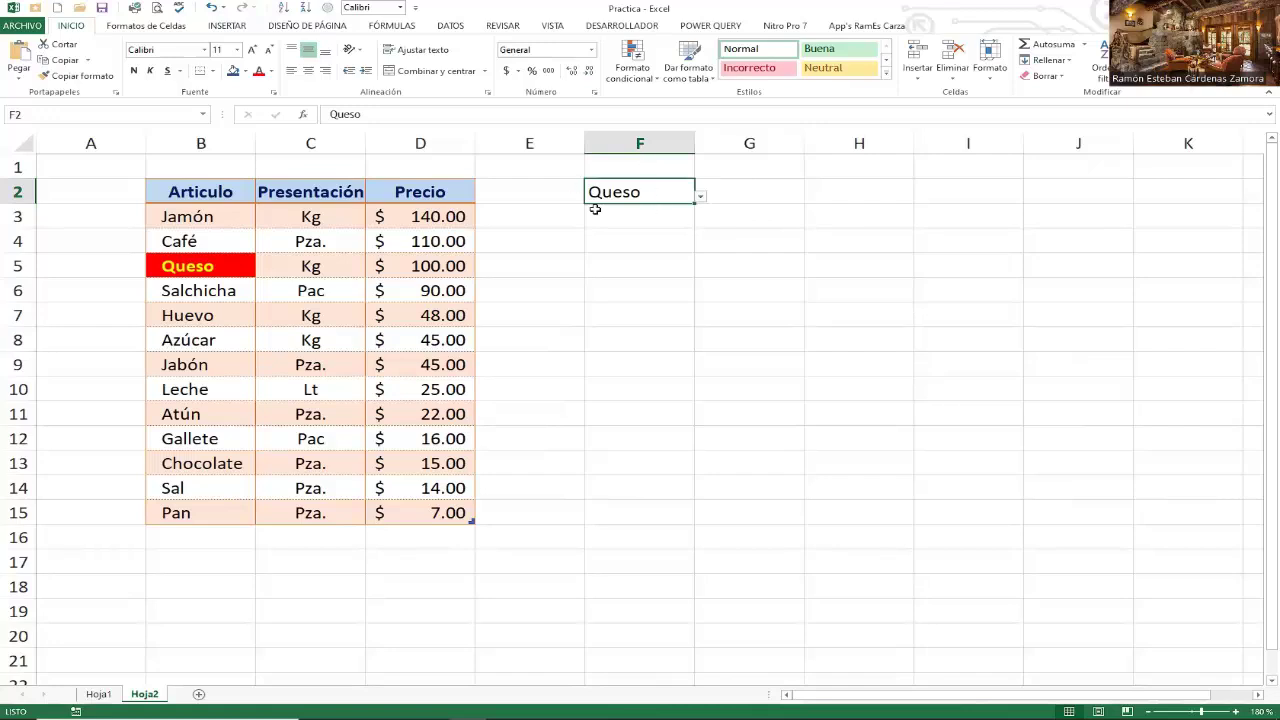
{"action": "left_click", "coordinate": [656, 82]}
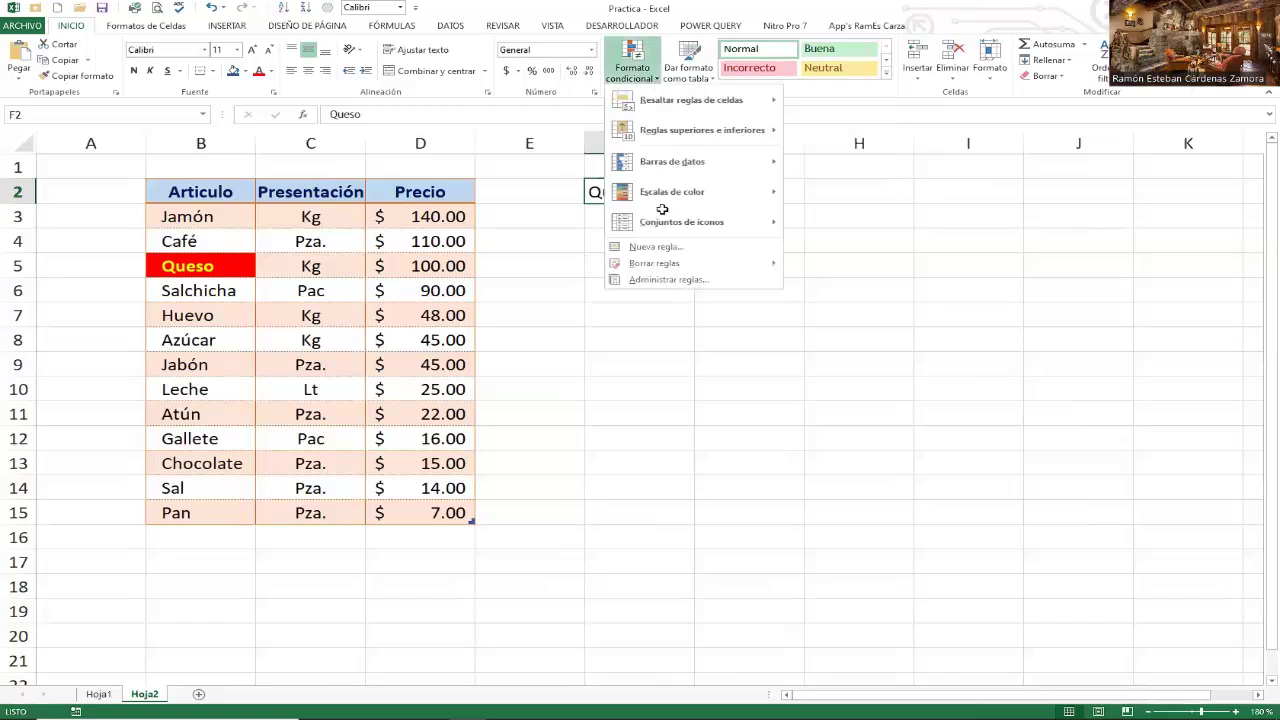
{"action": "left_click", "coordinate": [620, 205]}
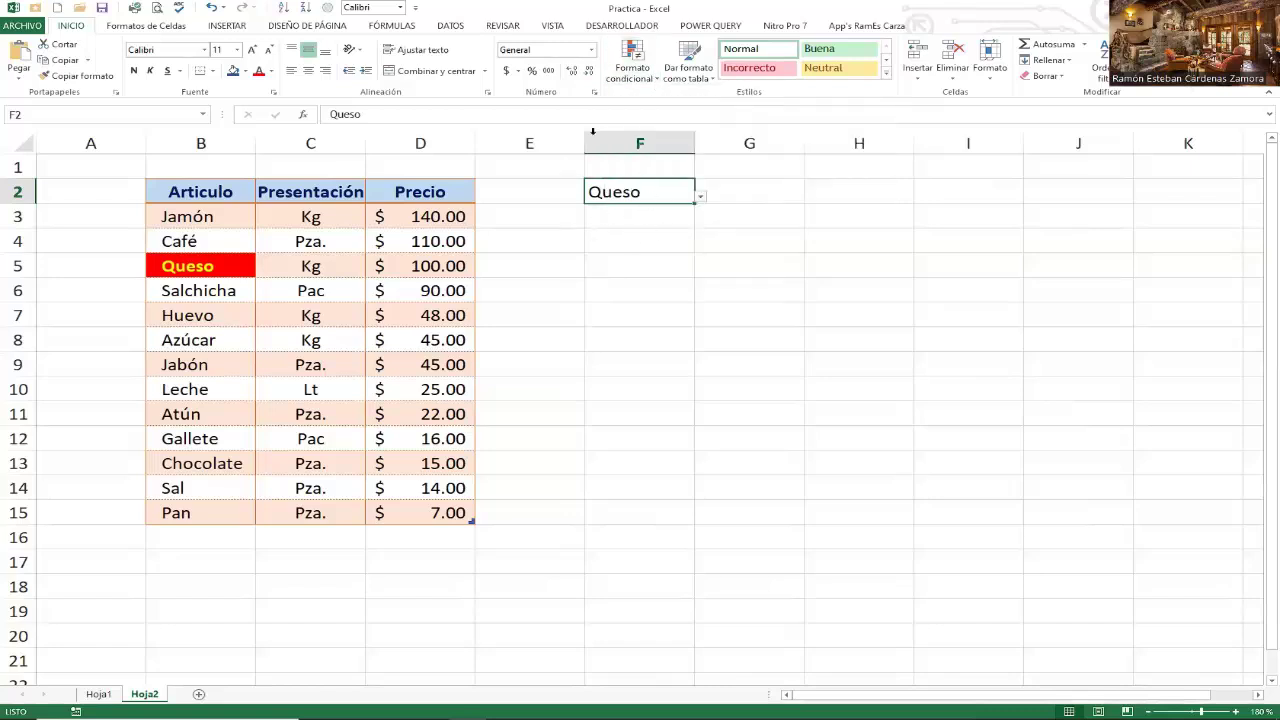
Step: Open the existing conditional formatting rule on B3:B15 for editing and review its comparison operators, keeping igual a
{"action": "left_click_drag", "start_coordinate": [198, 218], "coordinate": [202, 513]}
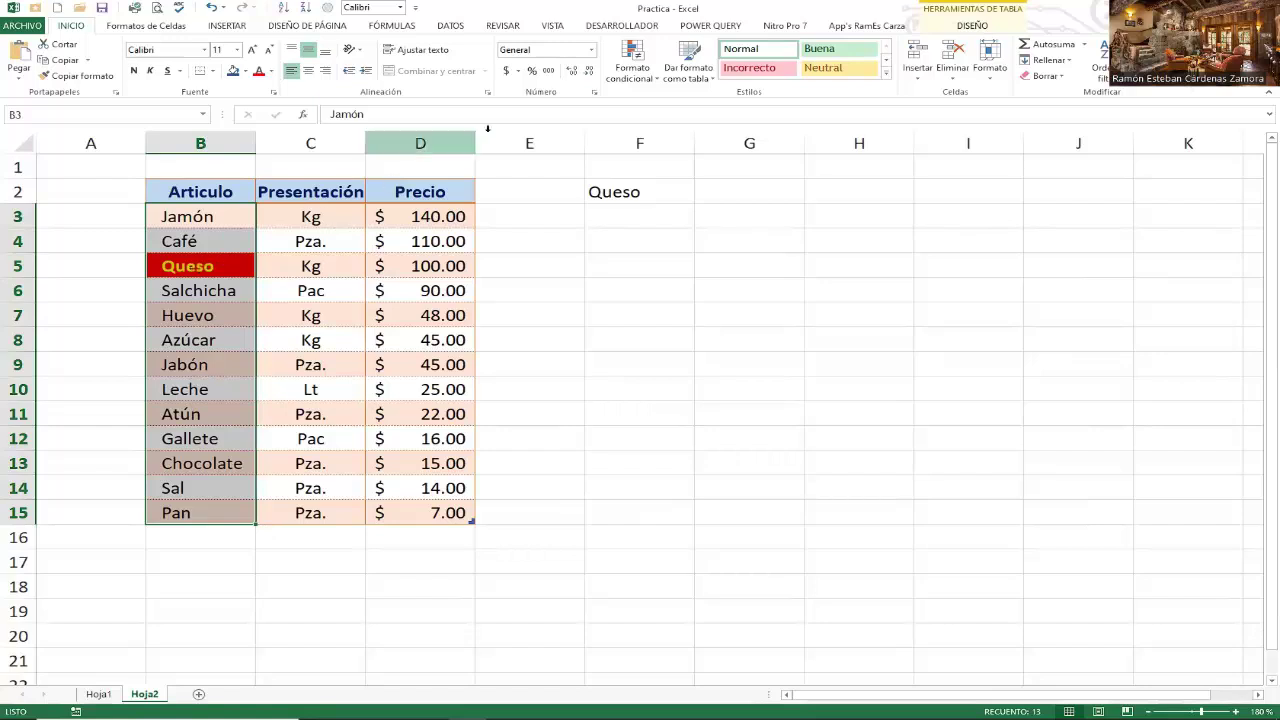
{"action": "left_click", "coordinate": [645, 85]}
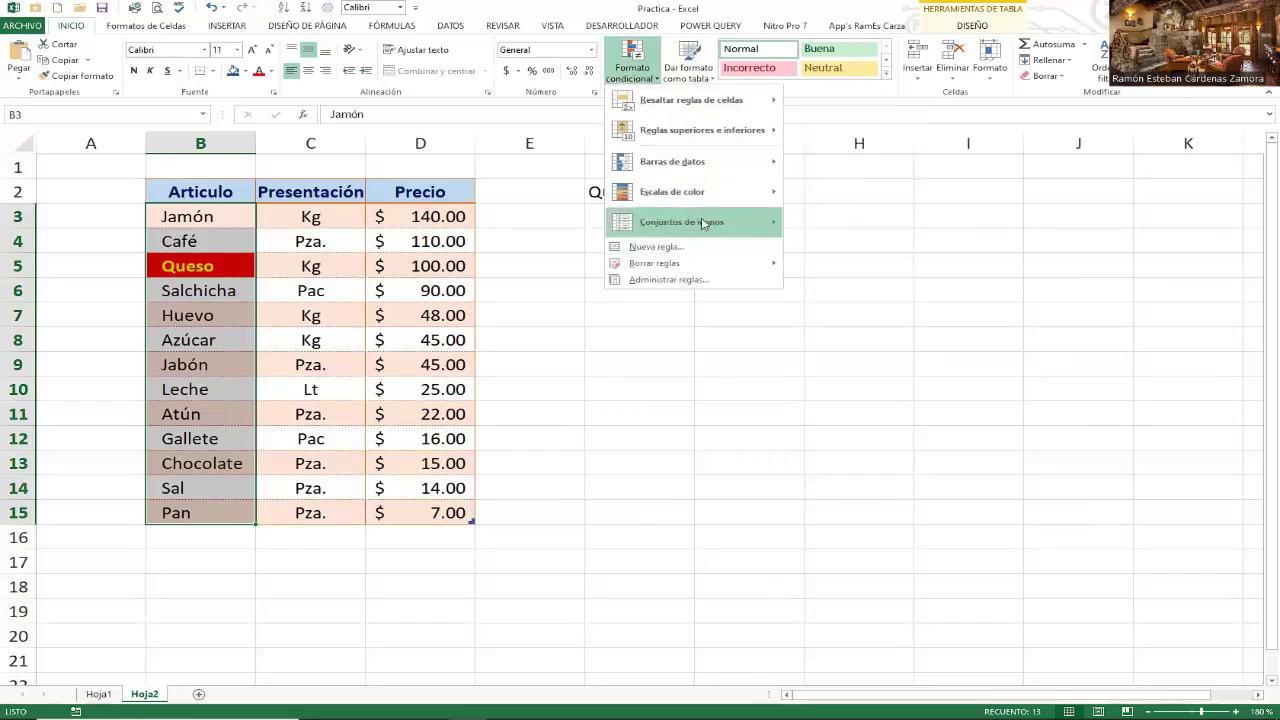
{"action": "left_click", "coordinate": [668, 280]}
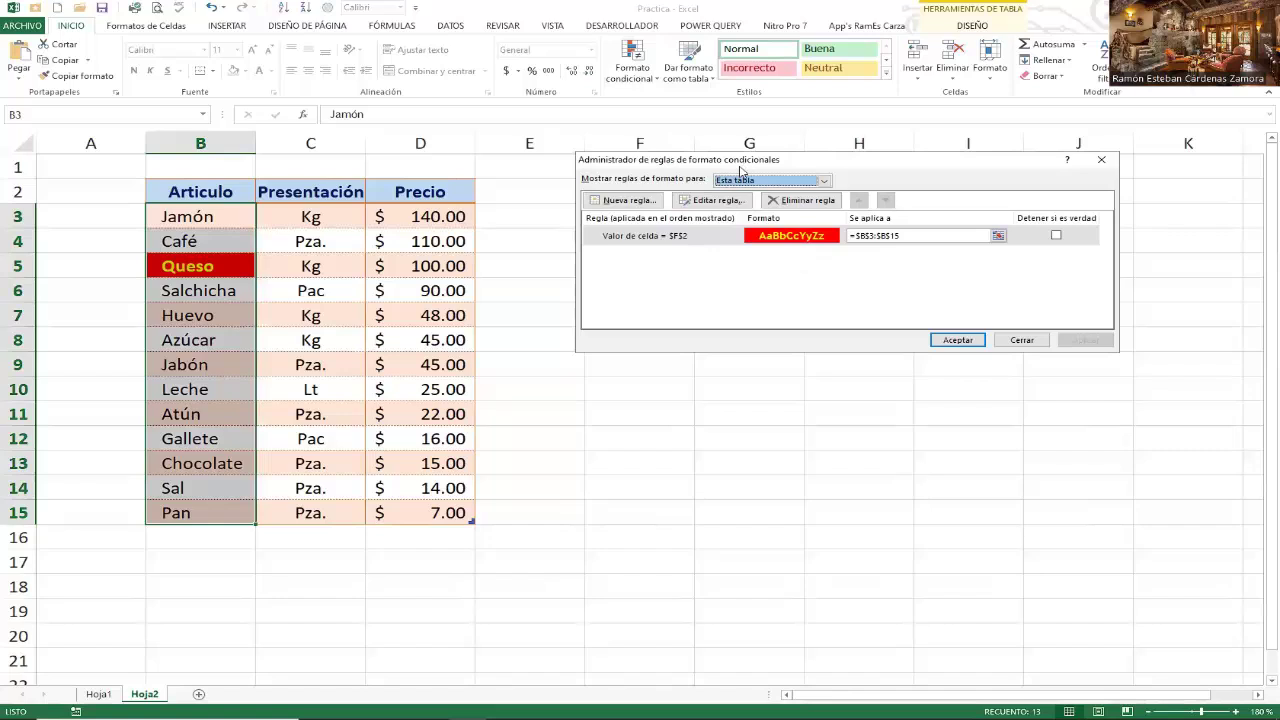
{"action": "left_click_drag", "start_coordinate": [740, 167], "coordinate": [675, 181]}
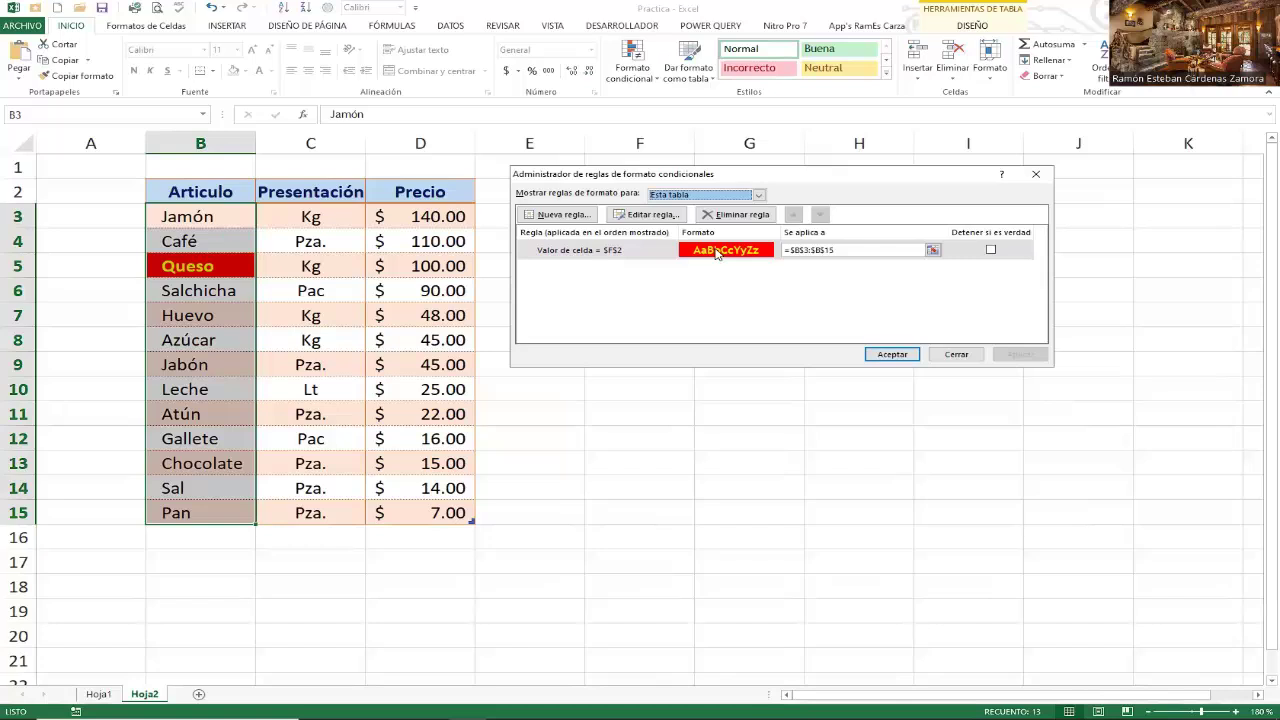
{"action": "left_click", "coordinate": [641, 255]}
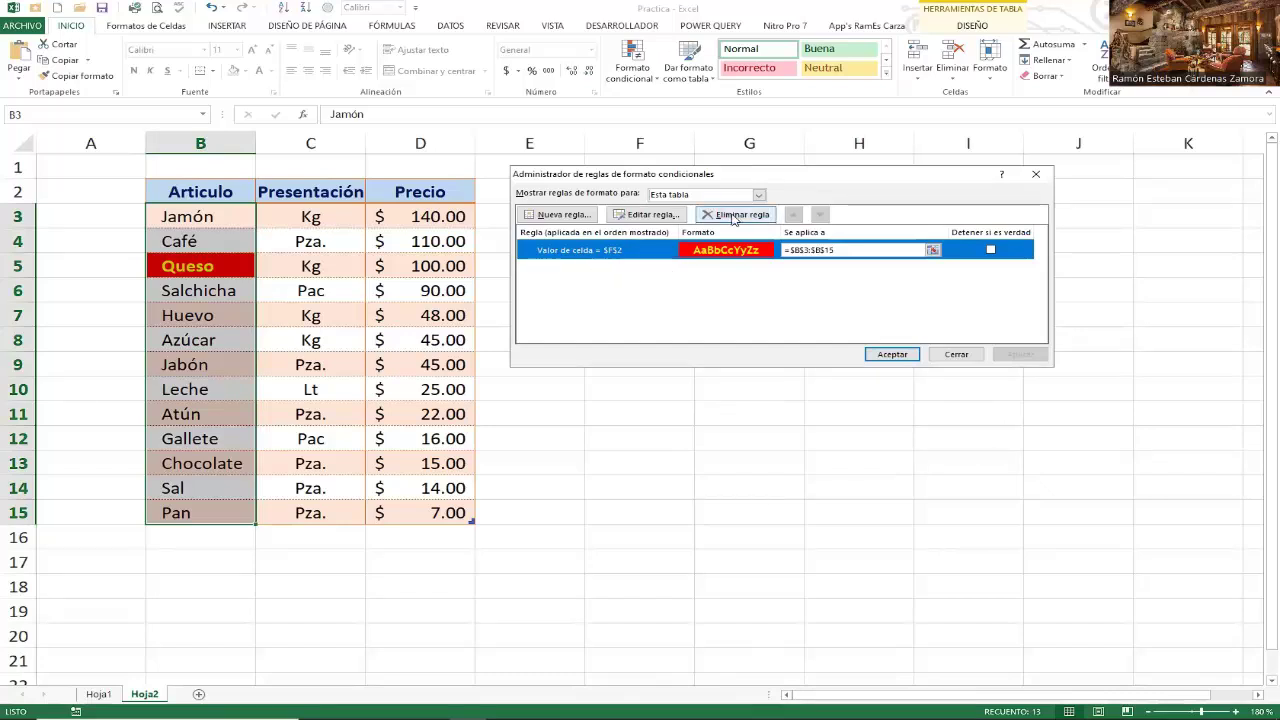
{"action": "left_click", "coordinate": [632, 218]}
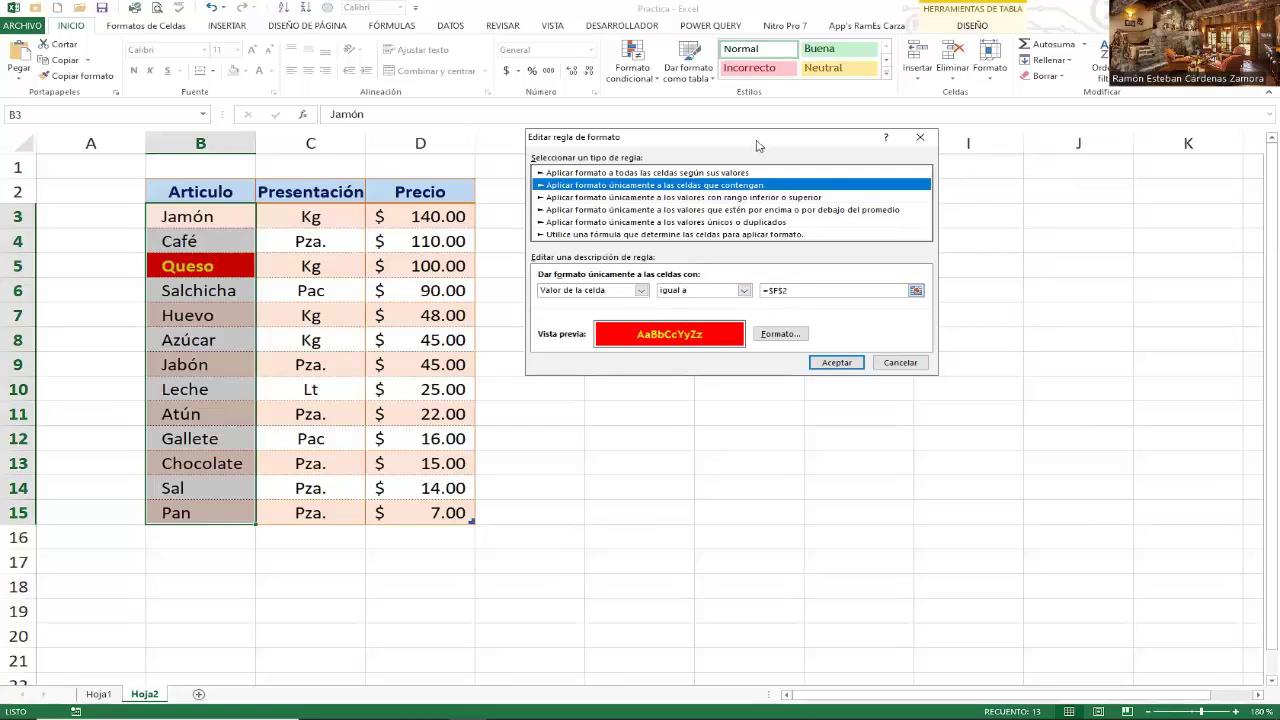
{"action": "left_click_drag", "start_coordinate": [657, 137], "coordinate": [656, 234]}
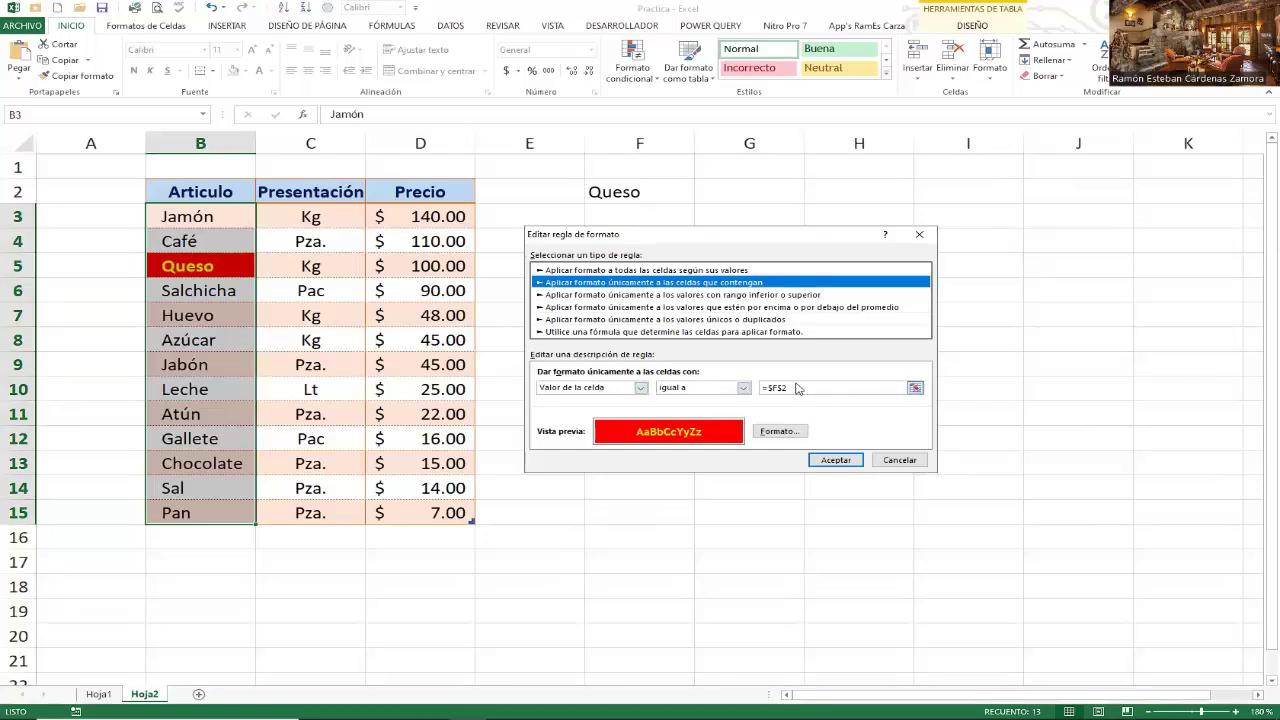
{"action": "left_click", "coordinate": [743, 388]}
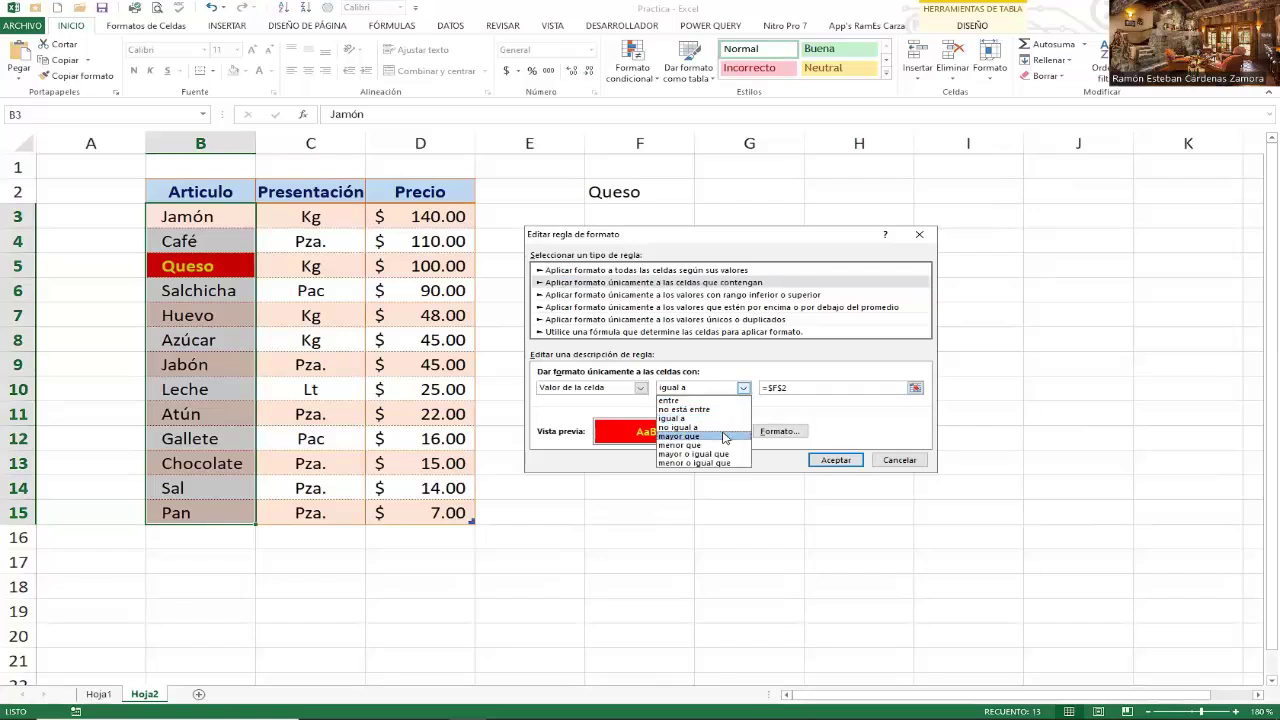
{"action": "left_click", "coordinate": [743, 388]}
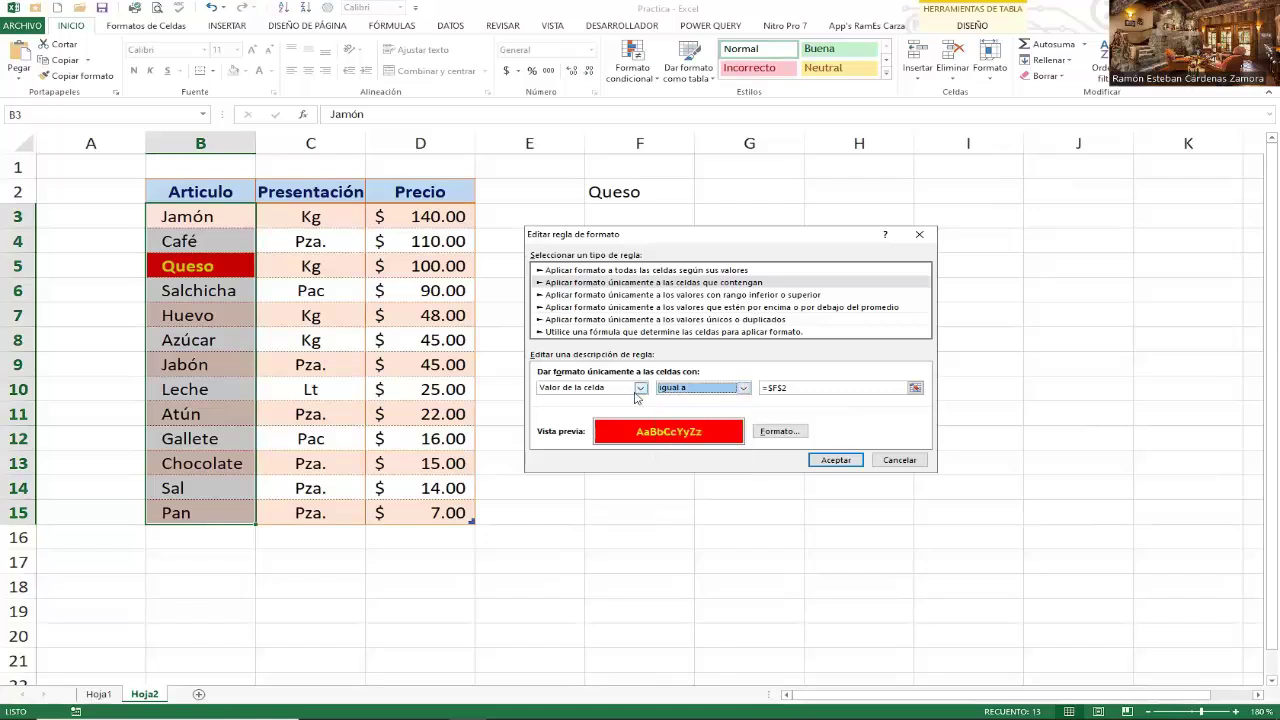
Step: Change the background fill in the rule's format to a light orange theme color
{"action": "left_click", "coordinate": [764, 433]}
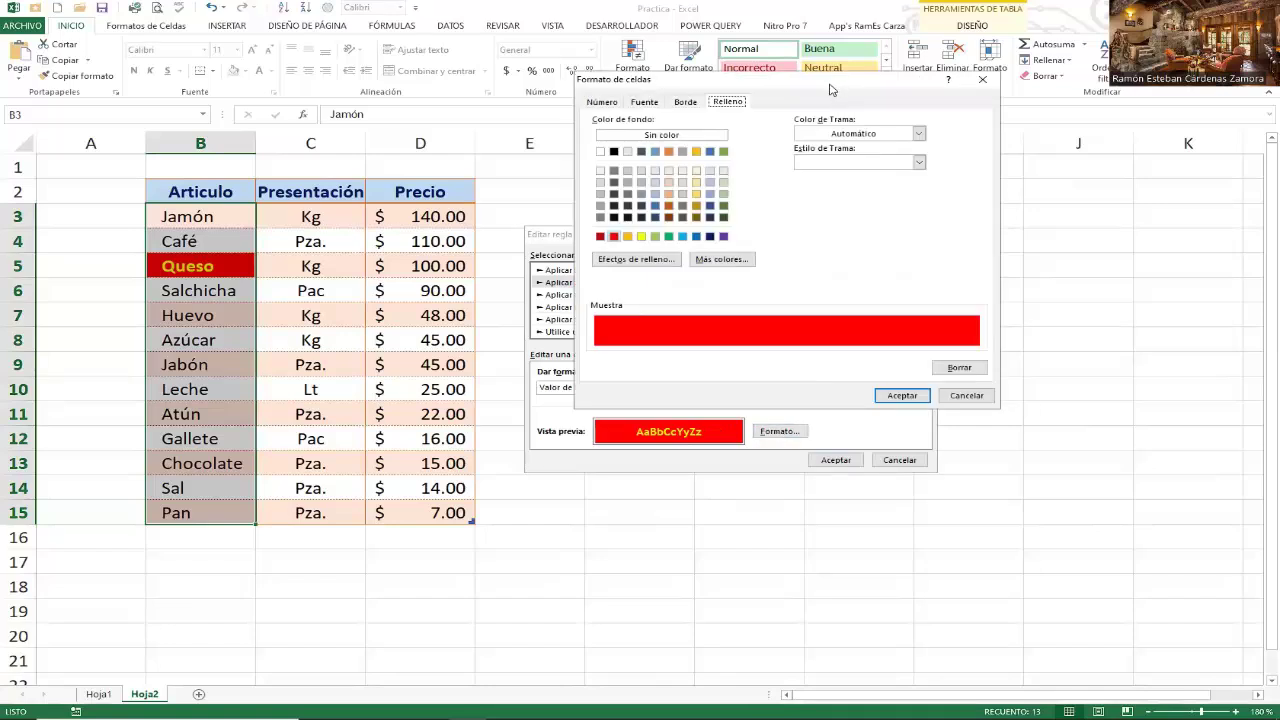
{"action": "left_click_drag", "start_coordinate": [829, 90], "coordinate": [804, 131]}
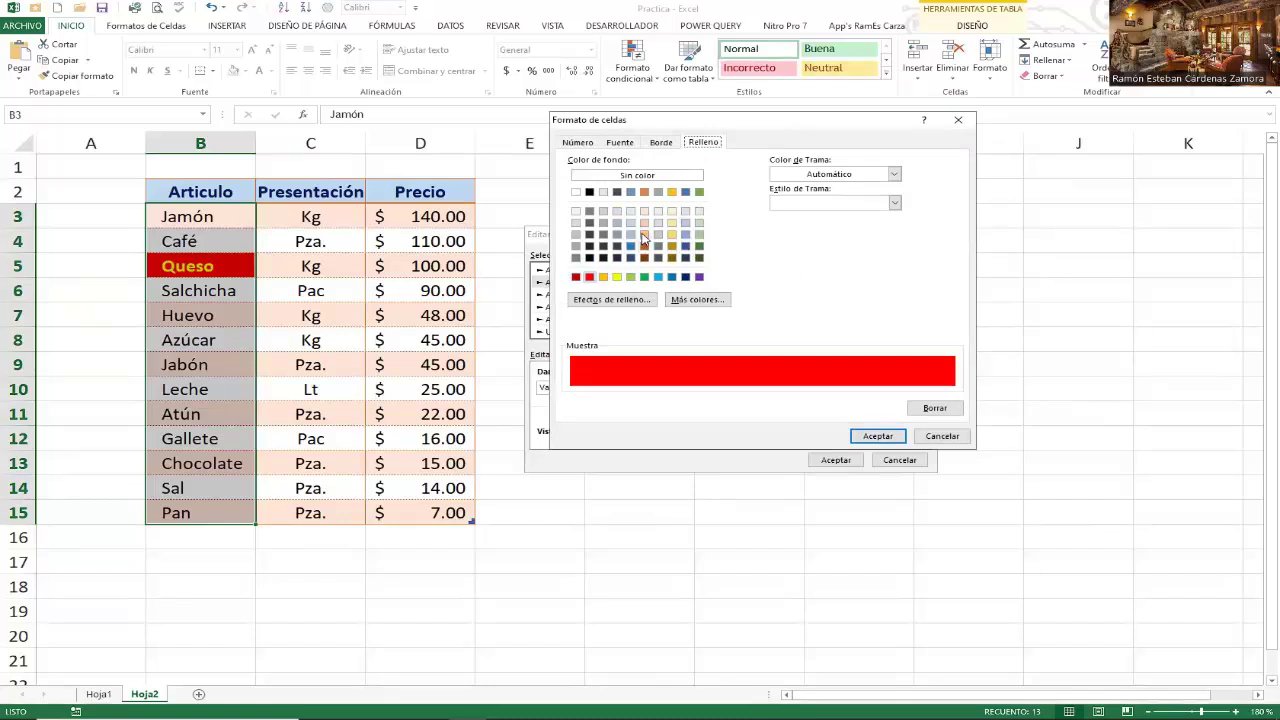
{"action": "left_click", "coordinate": [644, 234]}
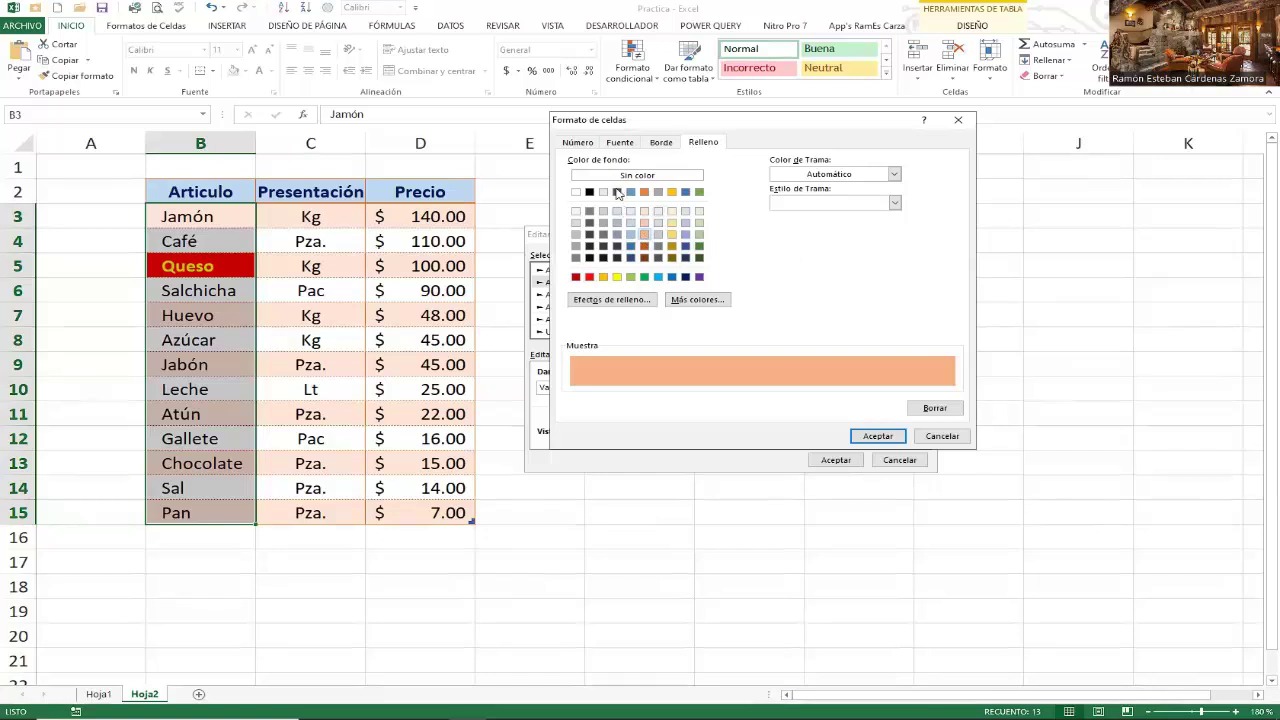
Step: Set the rule's font color to a dark reddish brown from the extended standard palette and apply the edited rule
{"action": "left_click", "coordinate": [630, 145]}
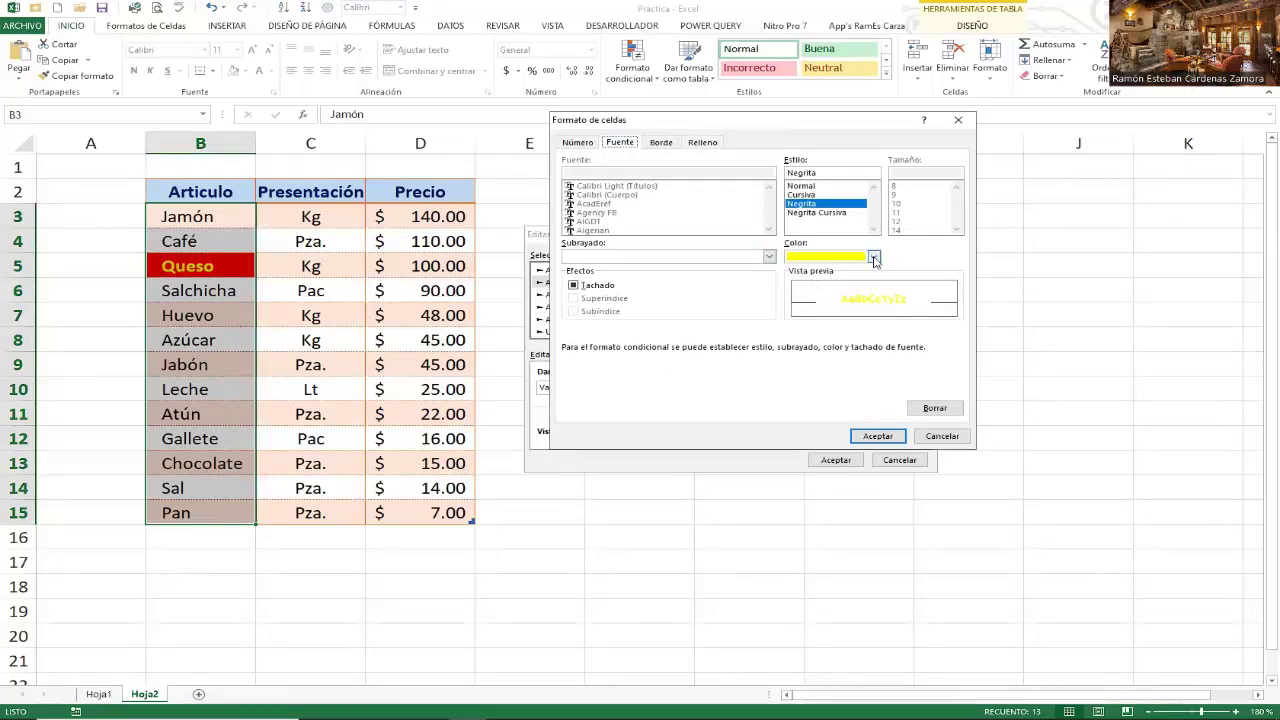
{"action": "left_click", "coordinate": [874, 257]}
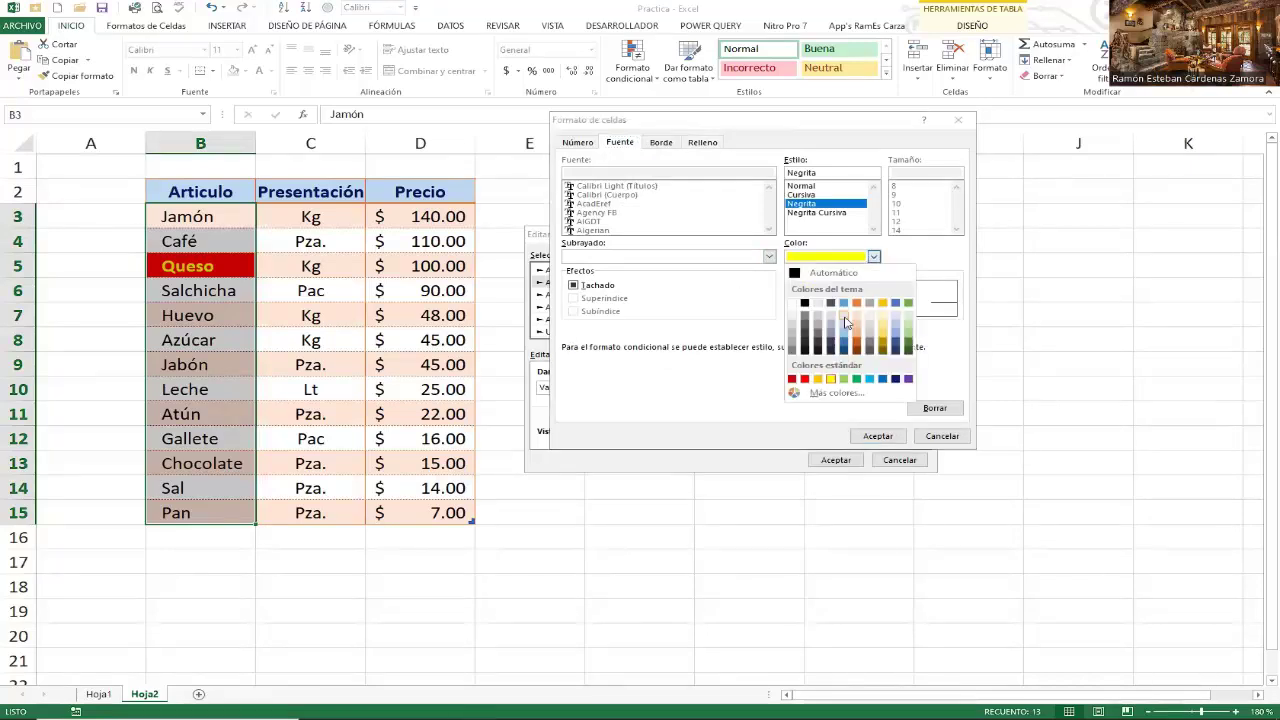
{"action": "left_click", "coordinate": [836, 392]}
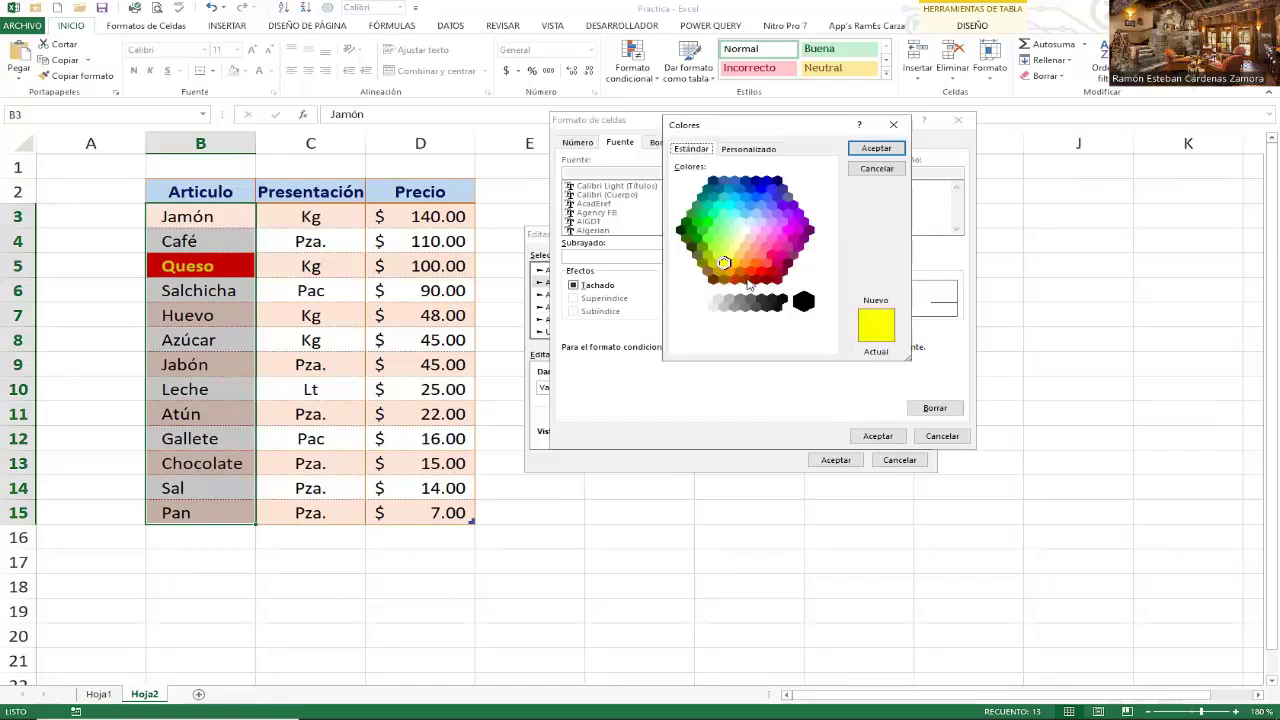
{"action": "left_click", "coordinate": [745, 279]}
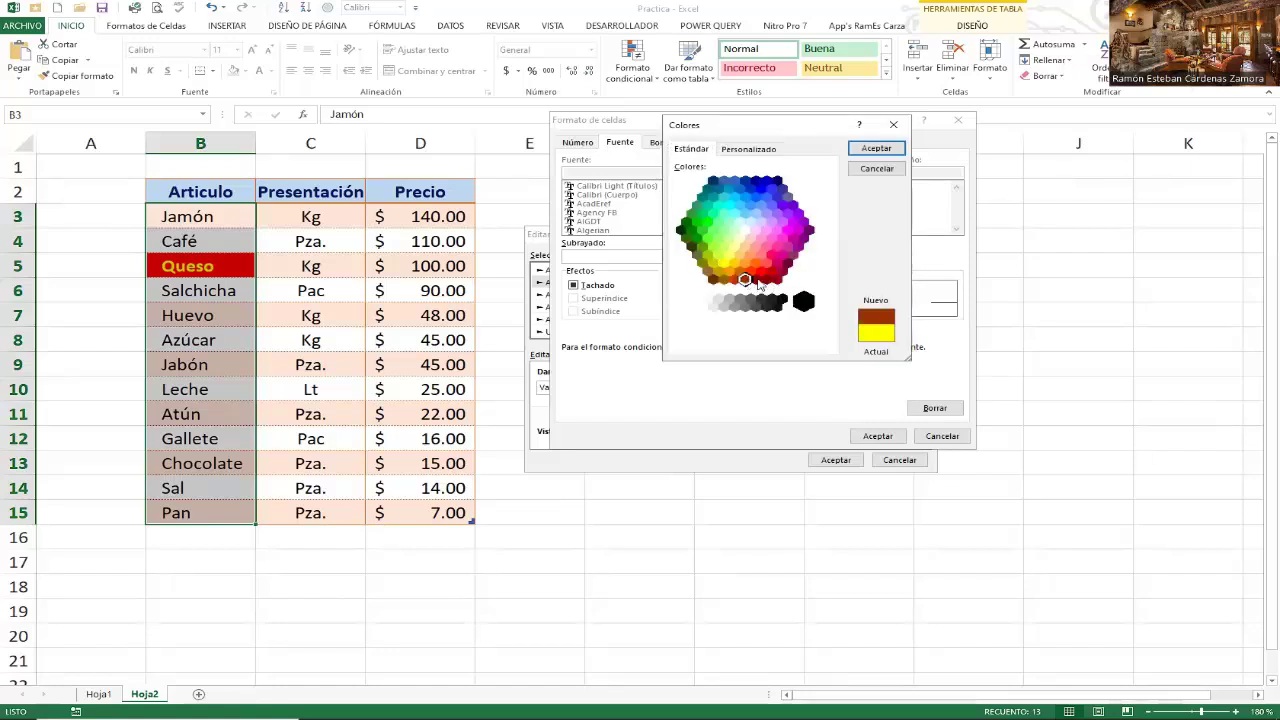
{"action": "left_click", "coordinate": [876, 148]}
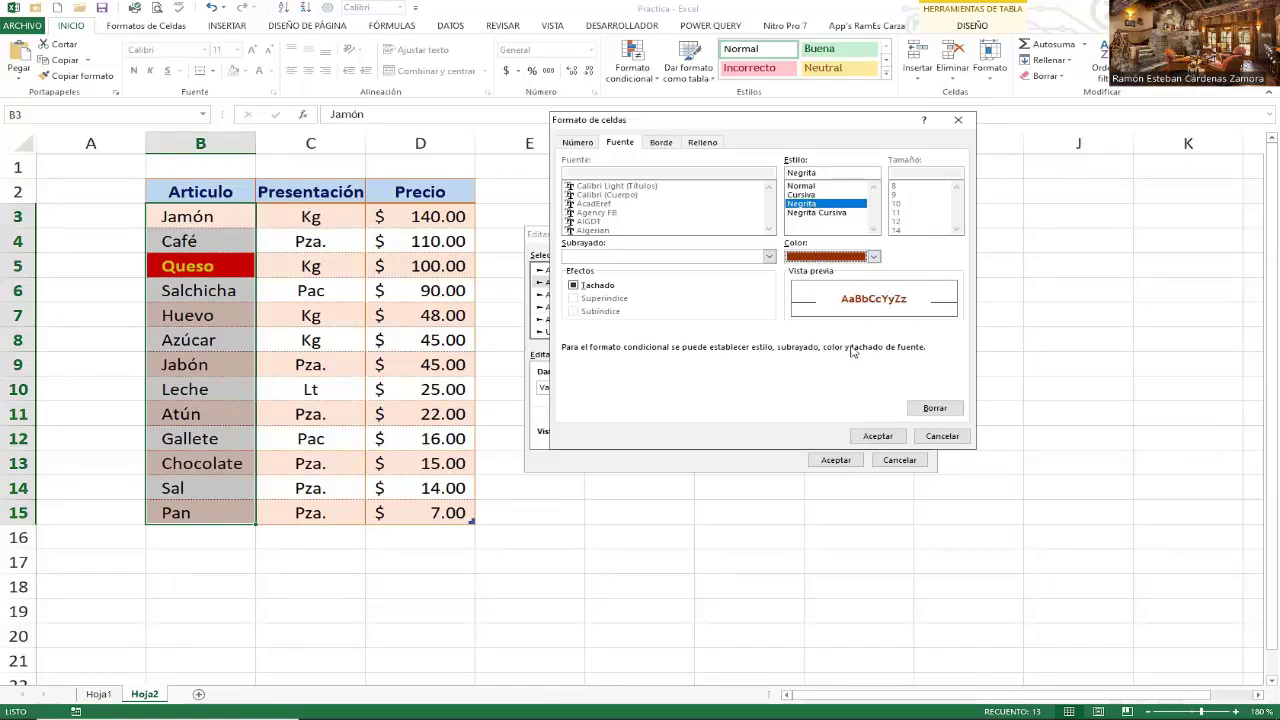
{"action": "left_click", "coordinate": [877, 437]}
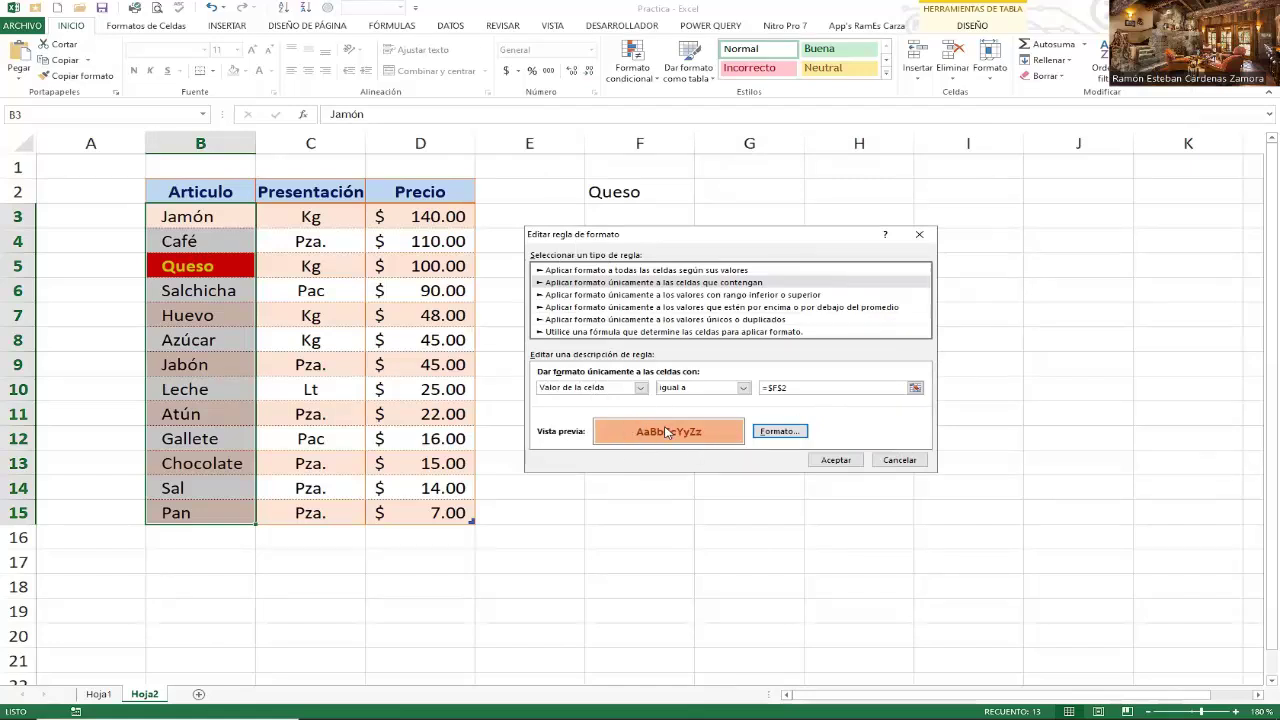
{"action": "left_click", "coordinate": [820, 461]}
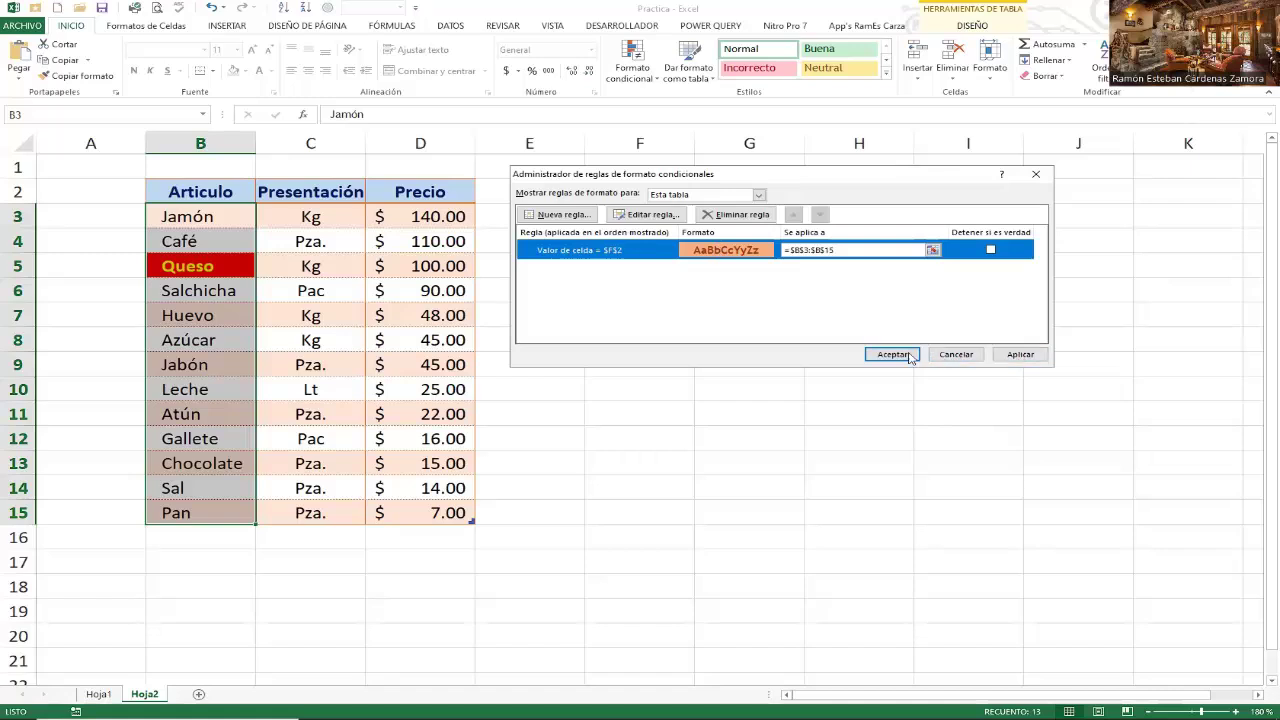
{"action": "left_click", "coordinate": [1032, 357]}
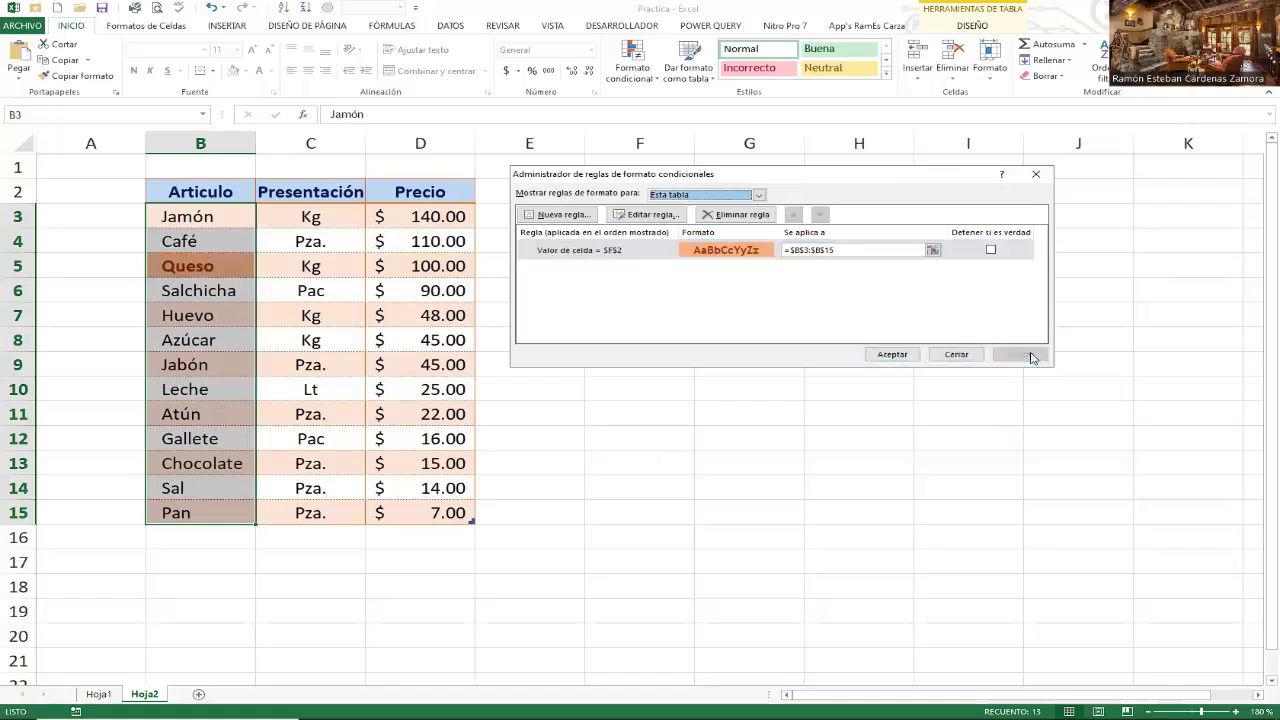
{"action": "left_click", "coordinate": [892, 355]}
Step: Test the edited rule by choosing Huevo, Gallete, Sal and finally Azúcar from the drop-down list in F2
{"action": "left_click", "coordinate": [614, 235]}
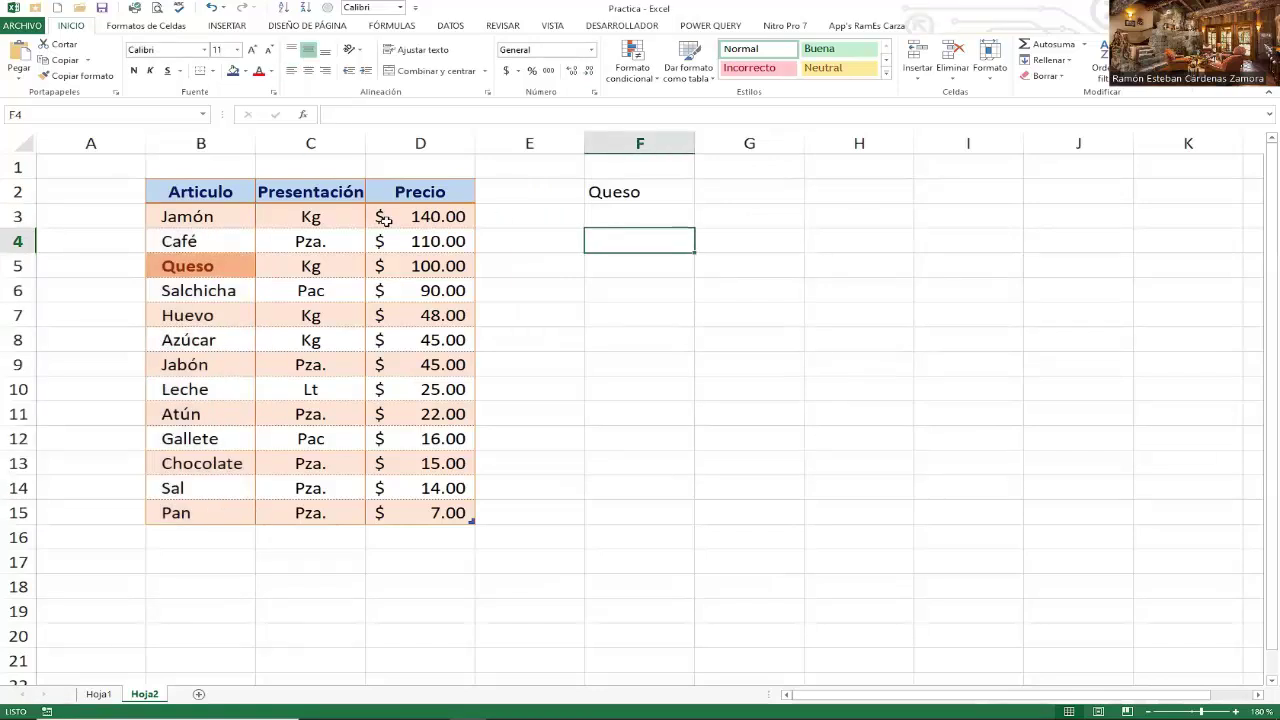
{"action": "left_click", "coordinate": [625, 196]}
{"action": "left_click", "coordinate": [699, 197]}
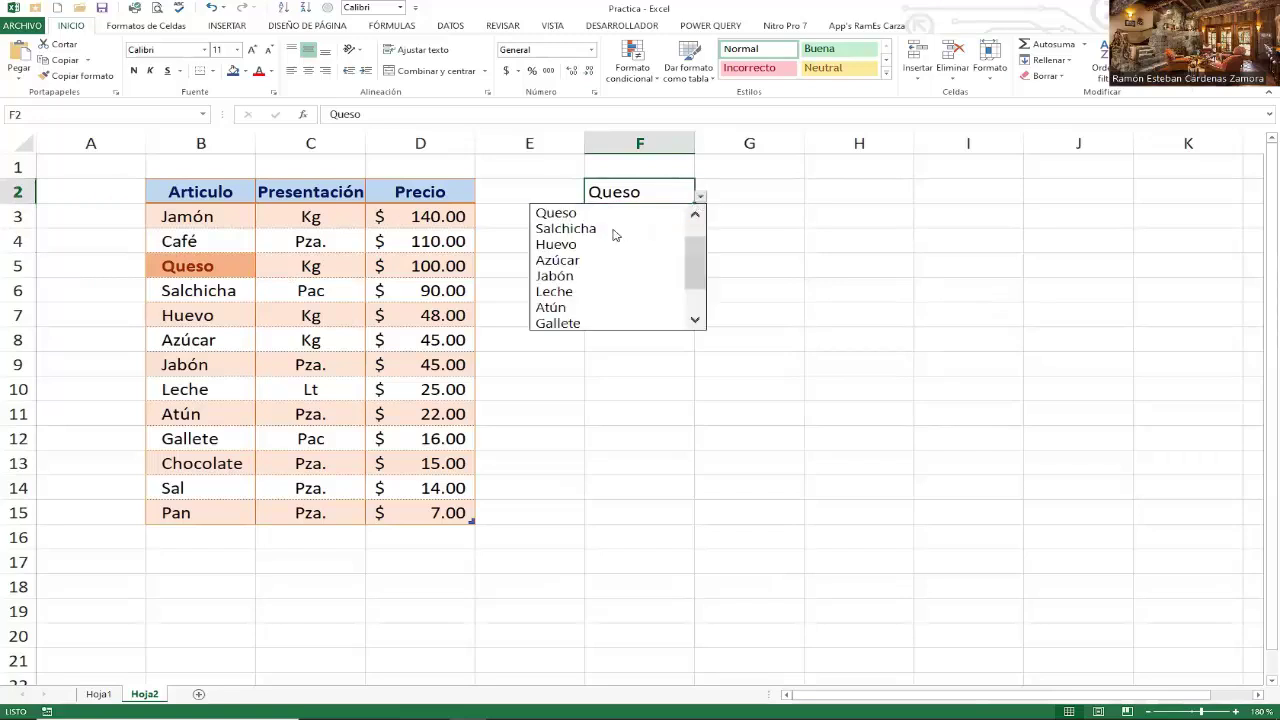
{"action": "left_click", "coordinate": [602, 243]}
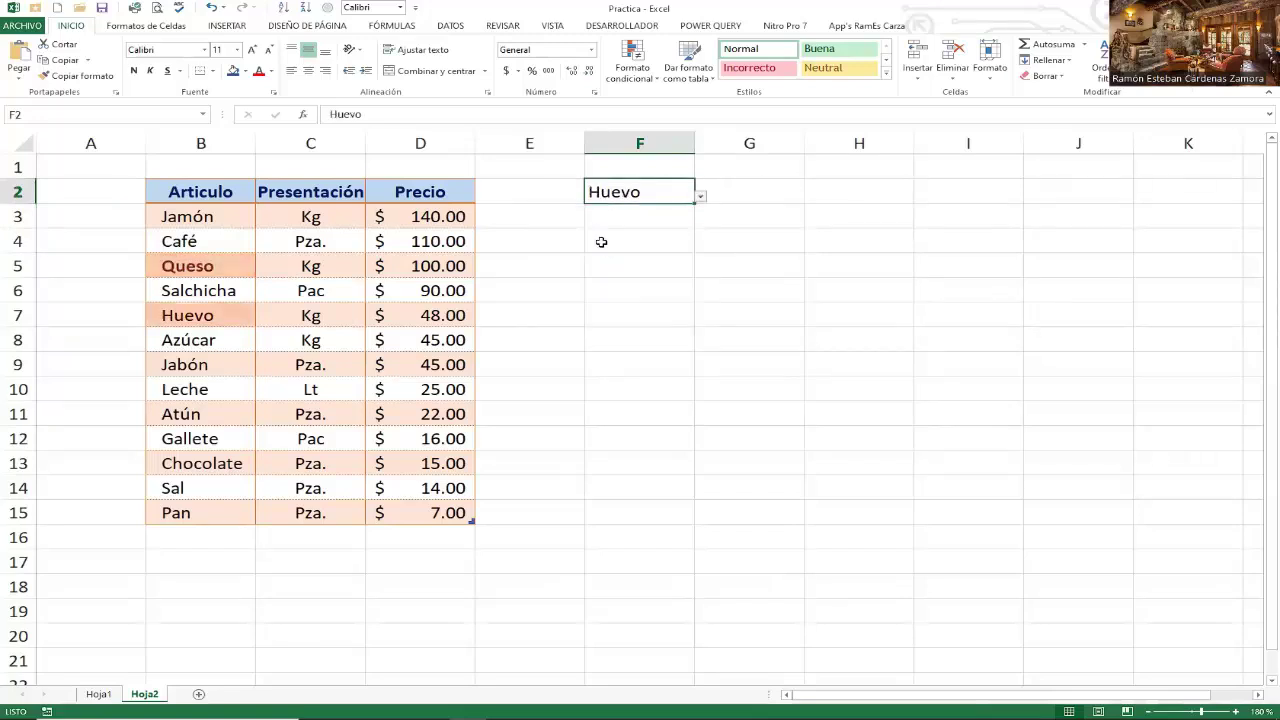
{"action": "left_click", "coordinate": [701, 196]}
{"action": "left_click", "coordinate": [637, 292]}
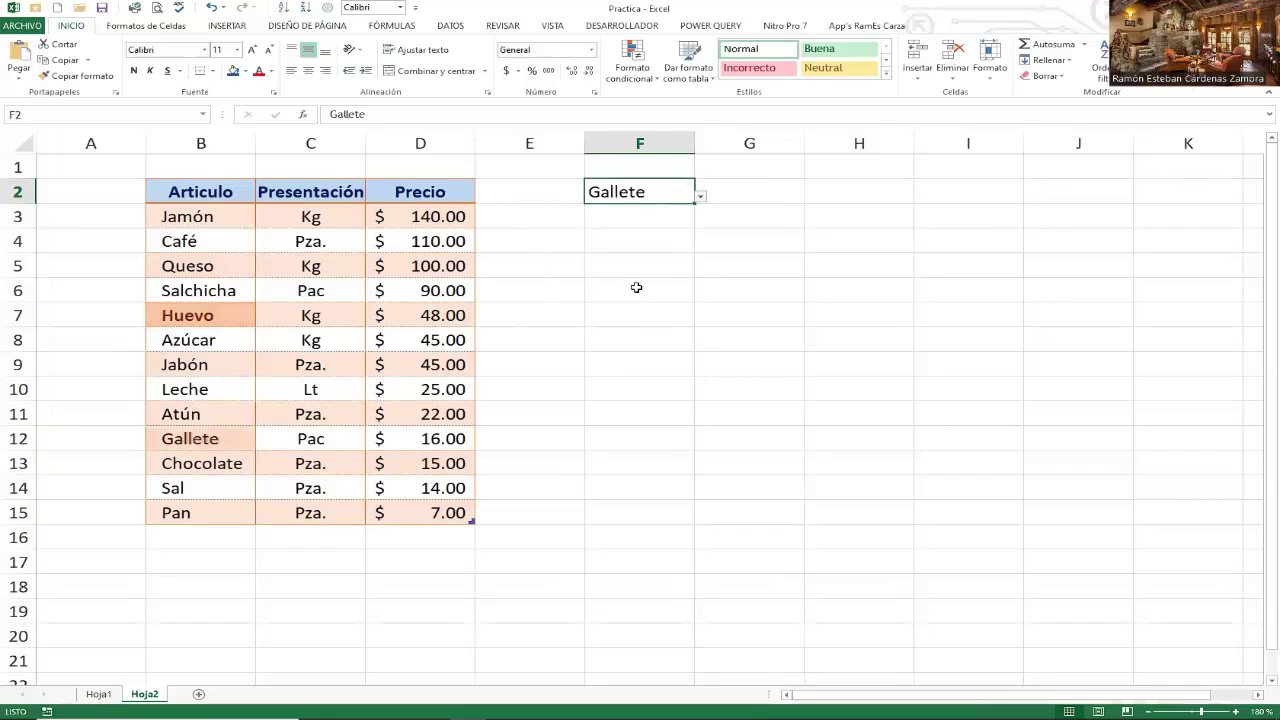
{"action": "left_click", "coordinate": [701, 197]}
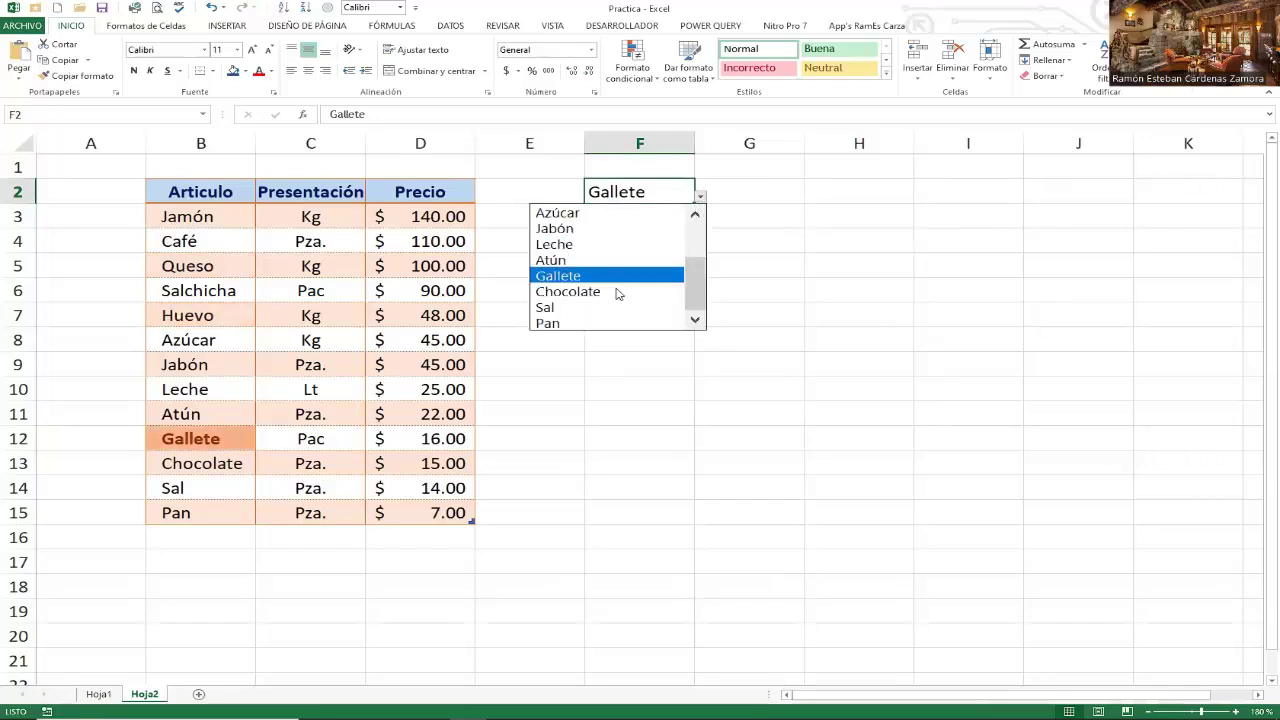
{"action": "left_click", "coordinate": [604, 305]}
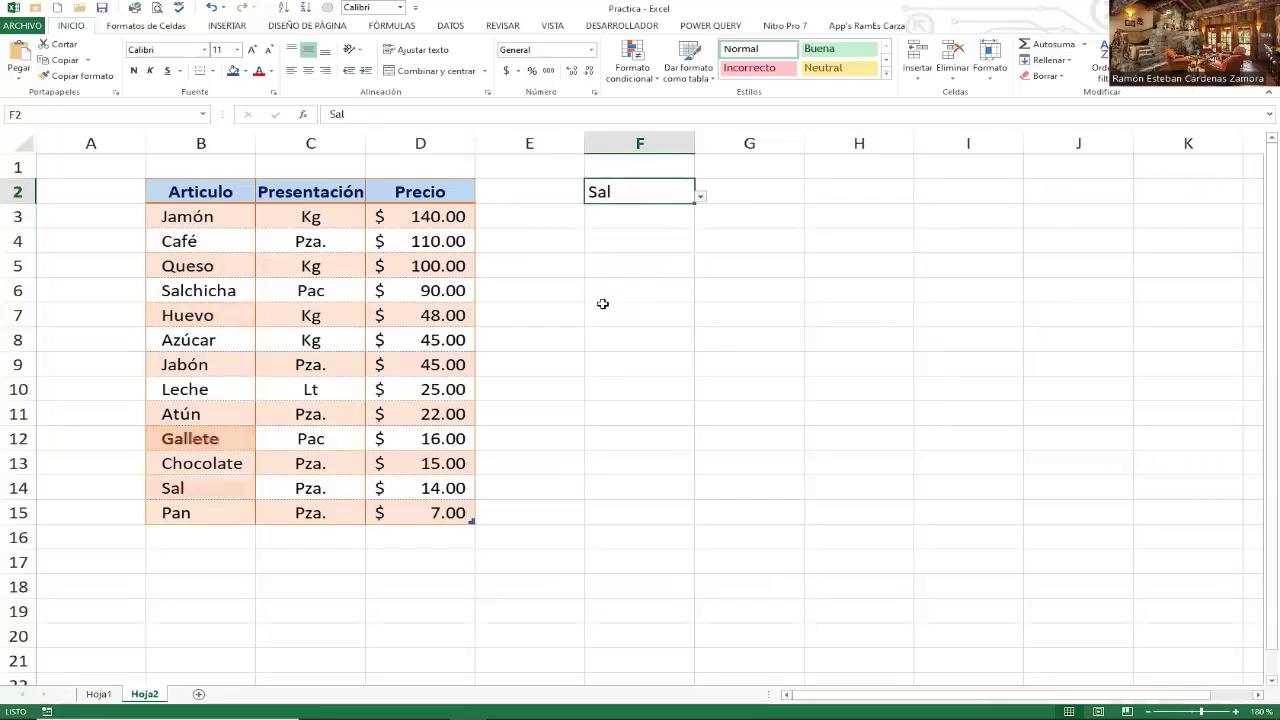
{"action": "left_click", "coordinate": [701, 197]}
{"action": "left_click", "coordinate": [620, 212]}
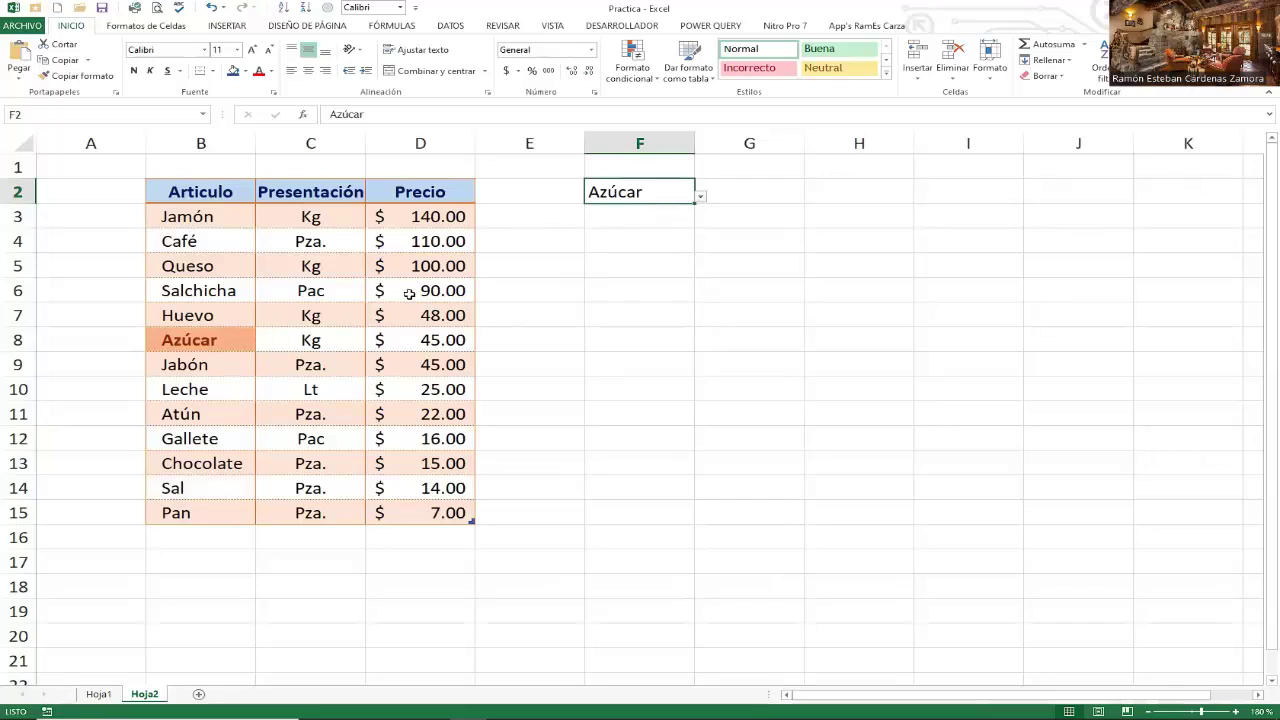
{"action": "left_click", "coordinate": [761, 189]}
{"action": "left_click", "coordinate": [840, 192]}
{"action": "left_click", "coordinate": [760, 187]}
{"action": "left_click", "coordinate": [848, 192]}
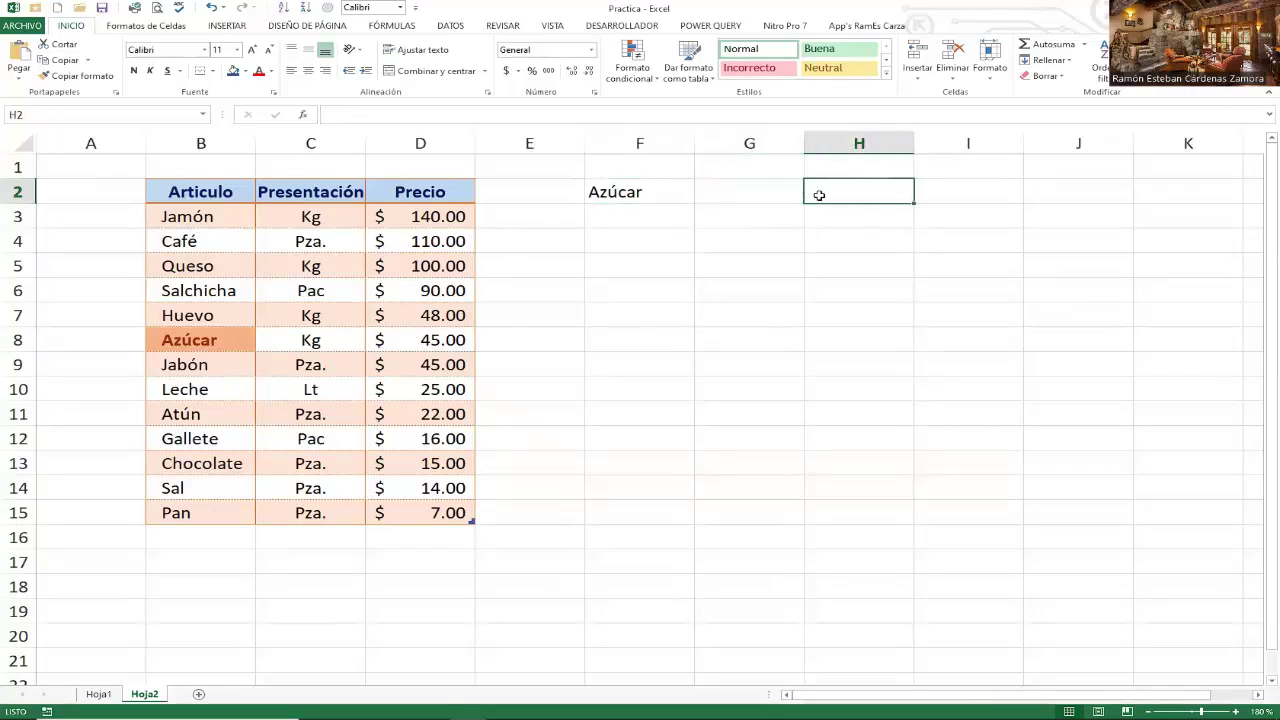